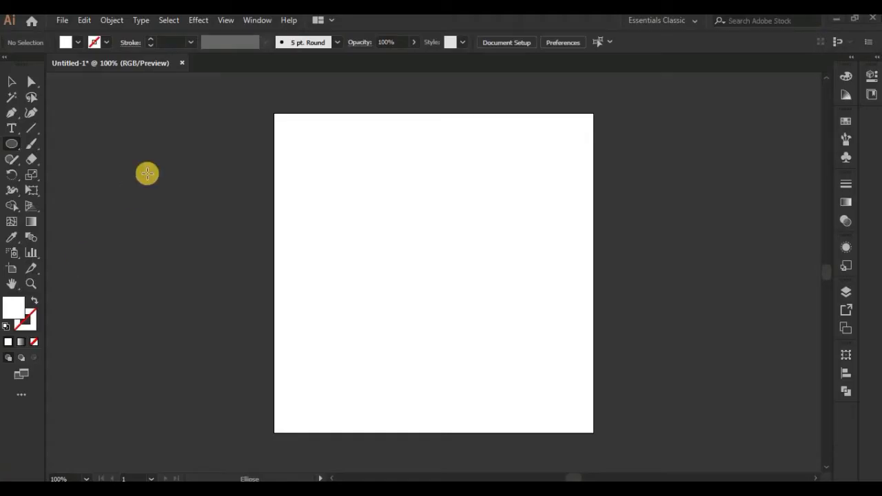
Step: Turn on Smart Guides from the View menu
{"action": "left_click", "coordinate": [224, 21]}
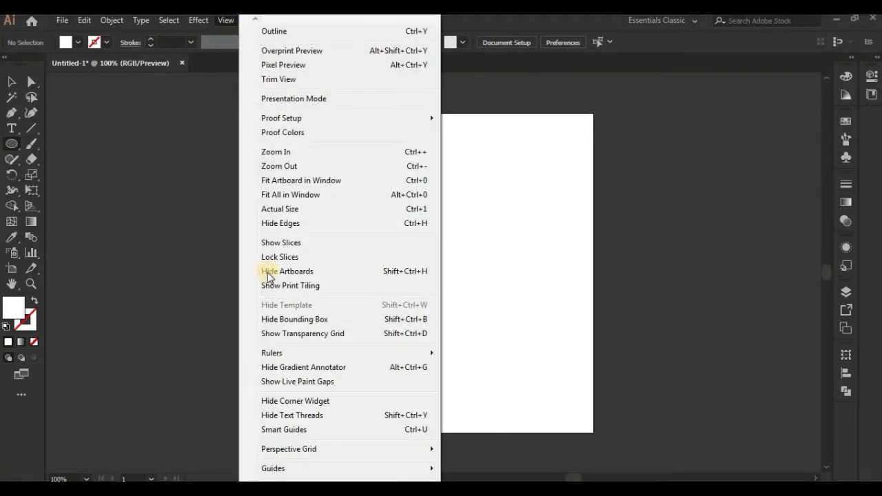
{"action": "left_click", "coordinate": [282, 428]}
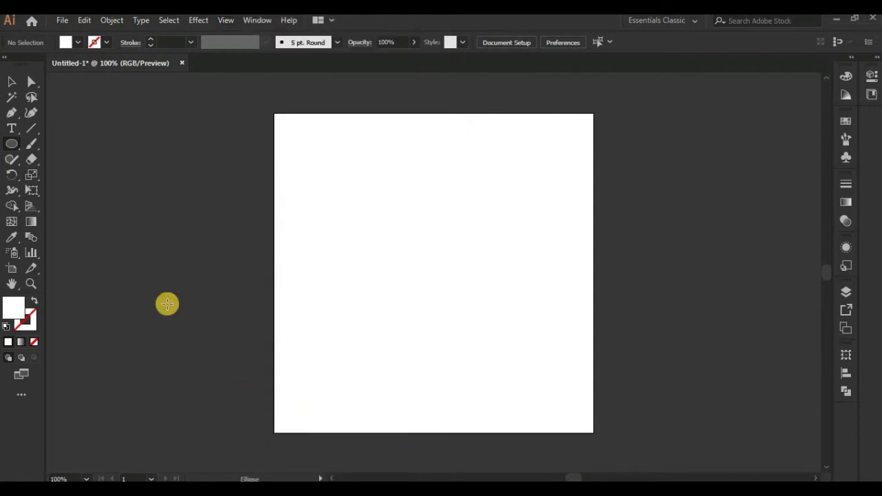
{"action": "left_click", "coordinate": [12, 82]}
Step: Show the rulers and drag two horizontal guides across the artboard
{"action": "left_click", "coordinate": [227, 21]}
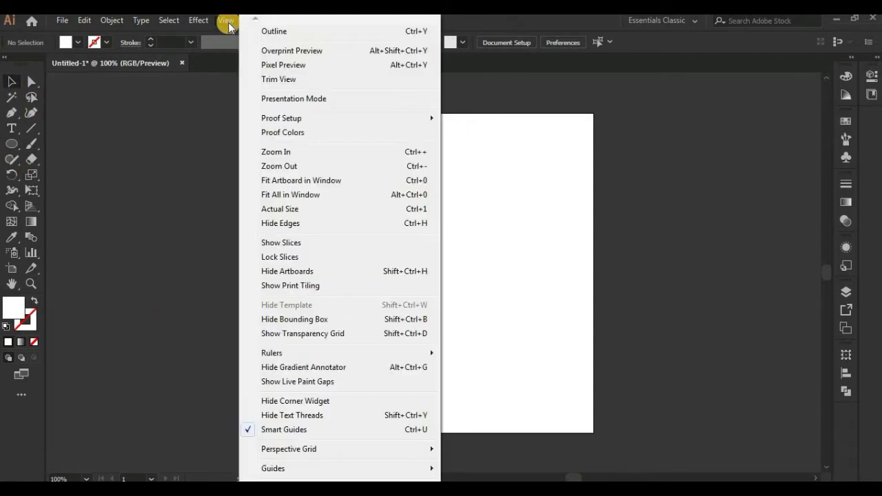
{"action": "mouse_move", "coordinate": [272, 353]}
{"action": "left_click", "coordinate": [481, 352]}
{"action": "mouse_move", "coordinate": [103, 77]}
{"action": "left_mouse_down"}
{"action": "mouse_move", "coordinate": [112, 245]}
{"action": "mouse_move", "coordinate": [142, 219]}
{"action": "left_mouse_up"}
{"action": "left_click_drag", "start_coordinate": [276, 78], "coordinate": [277, 287]}
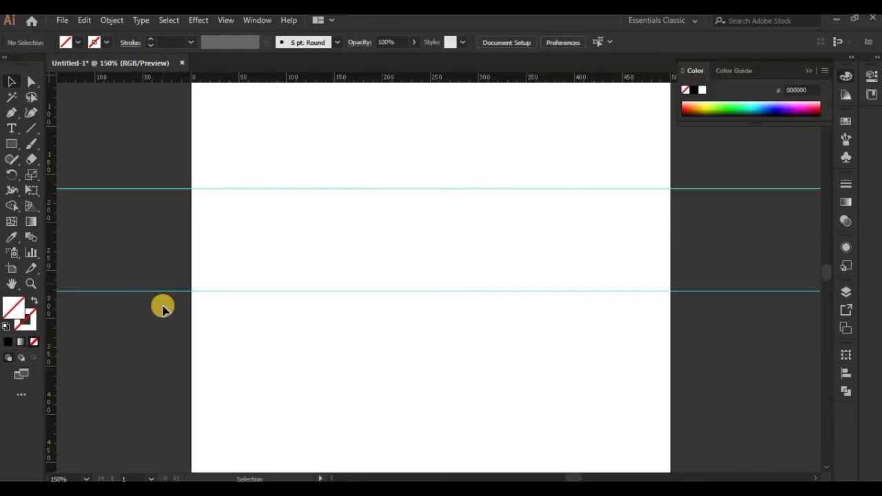
Step: Draw a tall thin rectangle between the guides, 20 px wide, bottom snapped to the lower guide
{"action": "left_click", "coordinate": [11, 144]}
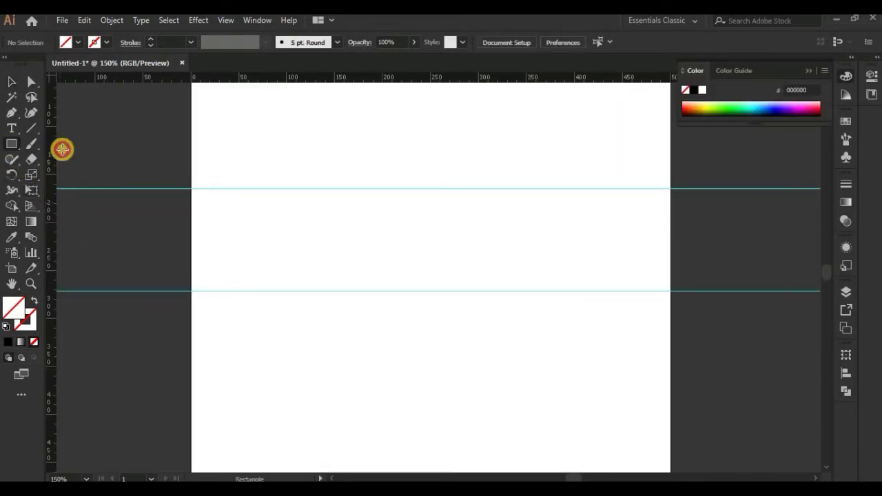
{"action": "left_click_drag", "start_coordinate": [234, 187], "coordinate": [255, 293]}
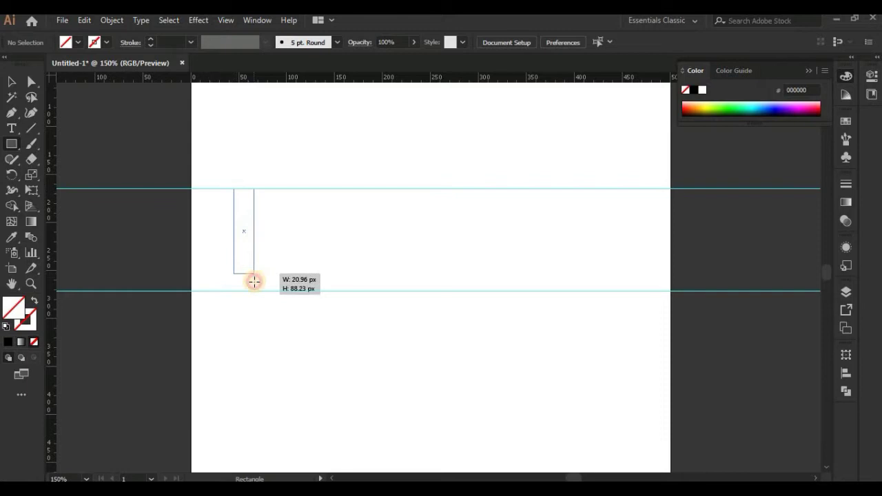
{"action": "left_click", "coordinate": [592, 43]}
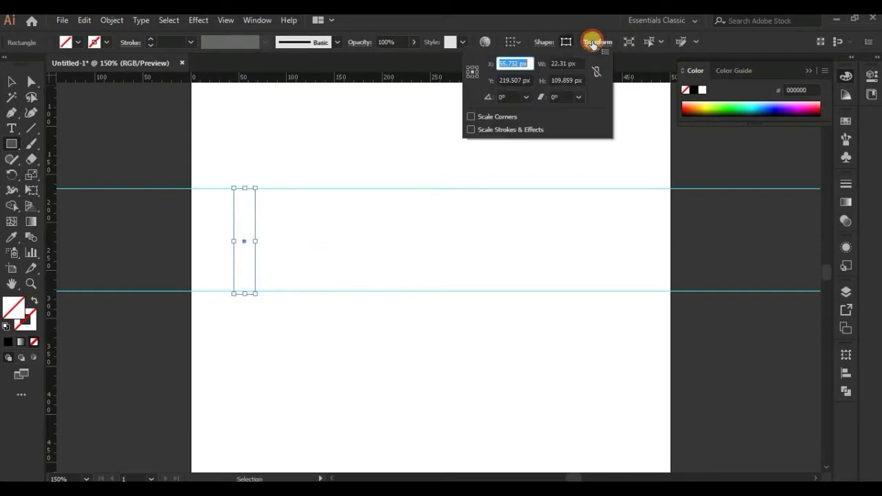
{"action": "left_click", "coordinate": [569, 64]}
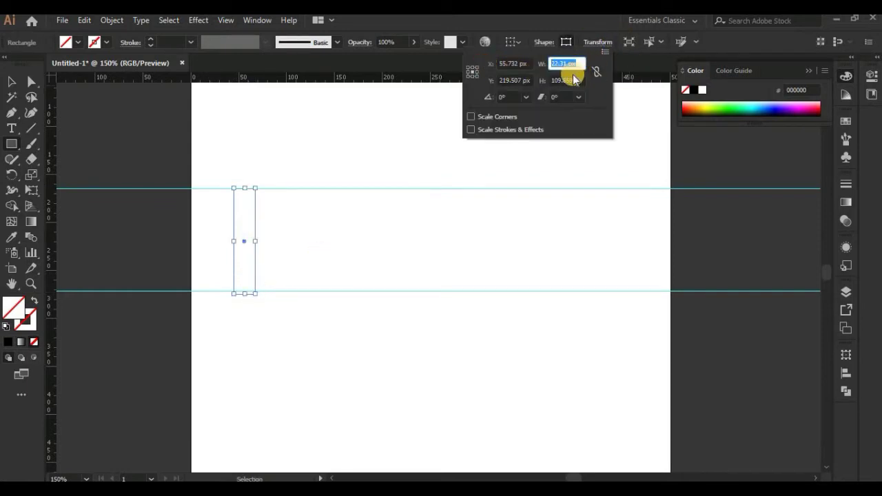
{"action": "type", "text": "20"}
{"action": "key", "text": "Return"}
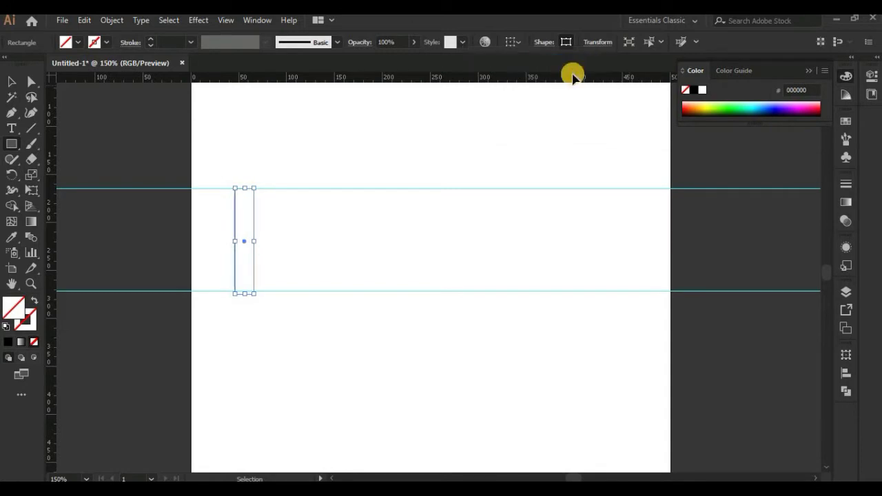
{"action": "left_click", "coordinate": [12, 82]}
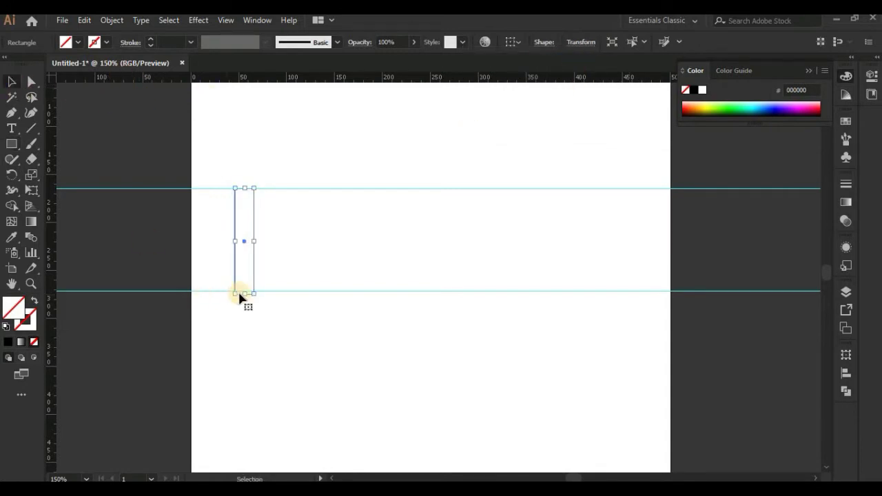
{"action": "left_click_drag", "start_coordinate": [246, 294], "coordinate": [244, 290]}
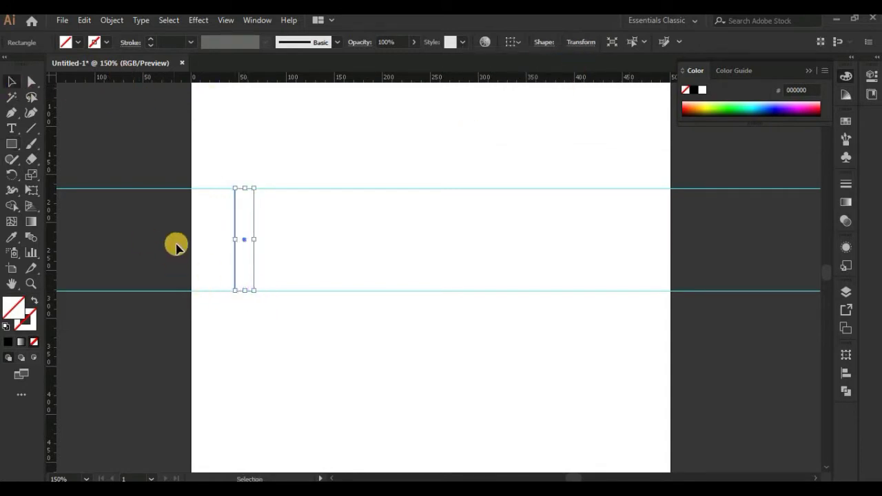
Step: Change the rectangle's width to 25 px and fill it black
{"action": "left_click", "coordinate": [581, 42]}
{"action": "left_click", "coordinate": [555, 63]}
{"action": "key", "text": "BackSpace"}
{"action": "key", "text": "BackSpace"}
{"action": "type", "text": "25"}
{"action": "key", "text": "Return"}
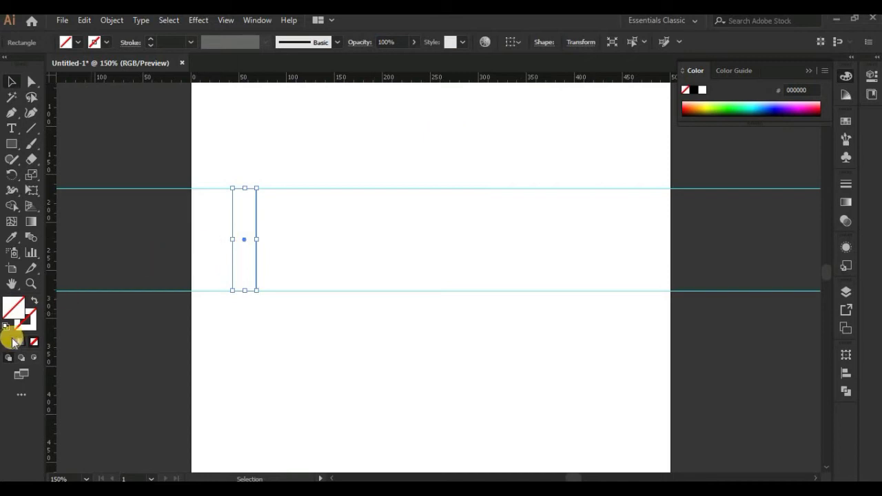
{"action": "left_click", "coordinate": [13, 341]}
Step: Copy the black rectangle and paste a duplicate in front of it
{"action": "left_click", "coordinate": [222, 253]}
{"action": "left_click", "coordinate": [249, 250]}
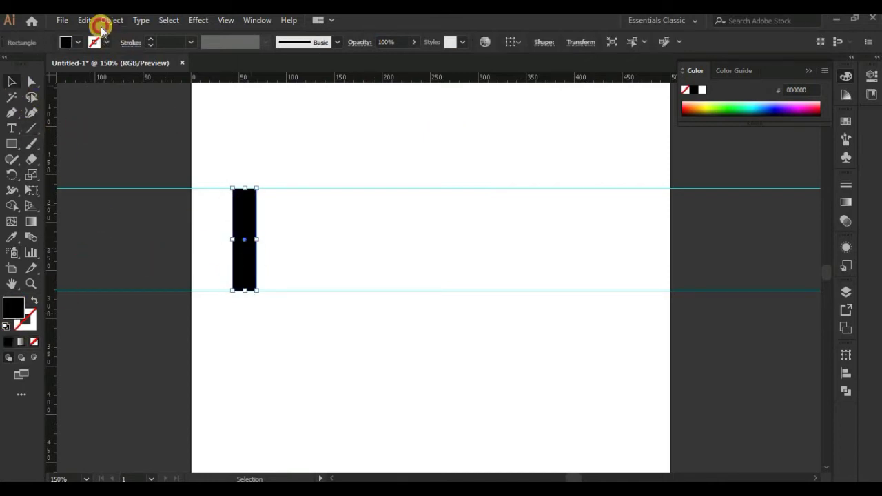
{"action": "left_click", "coordinate": [89, 22]}
{"action": "left_click", "coordinate": [105, 83]}
{"action": "left_click", "coordinate": [89, 20]}
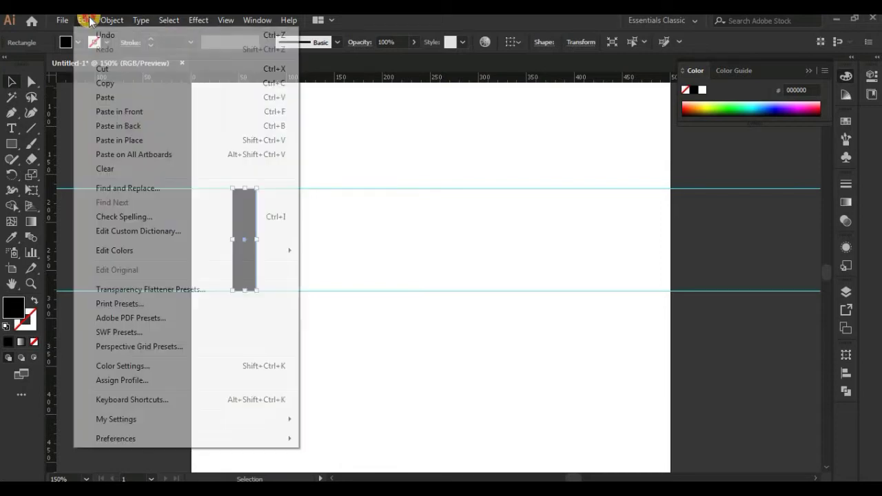
{"action": "left_click", "coordinate": [121, 112]}
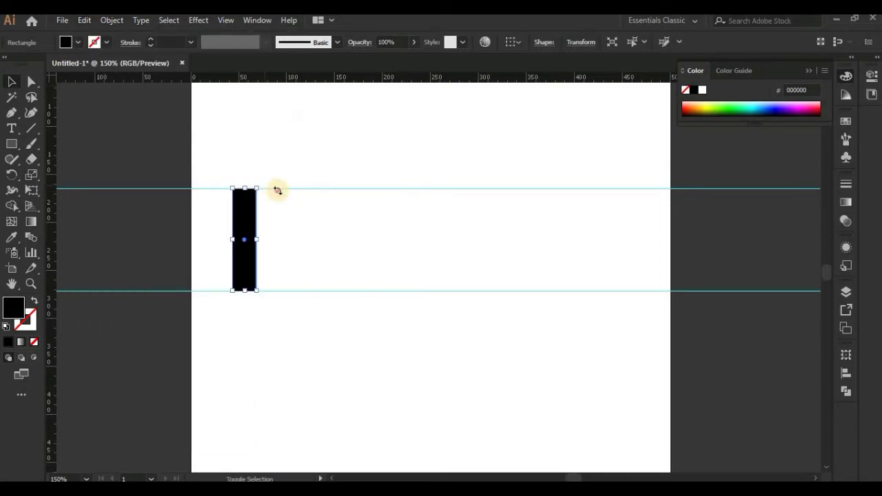
Step: Rotate the pasted copy 90° and move it to the bottom as the L's foot
{"action": "left_click_drag", "start_coordinate": [277, 190], "coordinate": [371, 262]}
{"action": "mouse_move", "coordinate": [254, 241]}
{"action": "left_mouse_down"}
{"action": "mouse_move", "coordinate": [305, 279]}
{"action": "mouse_move", "coordinate": [297, 283]}
{"action": "left_mouse_up"}
{"action": "left_click", "coordinate": [122, 252]}
{"action": "left_click", "coordinate": [269, 283]}
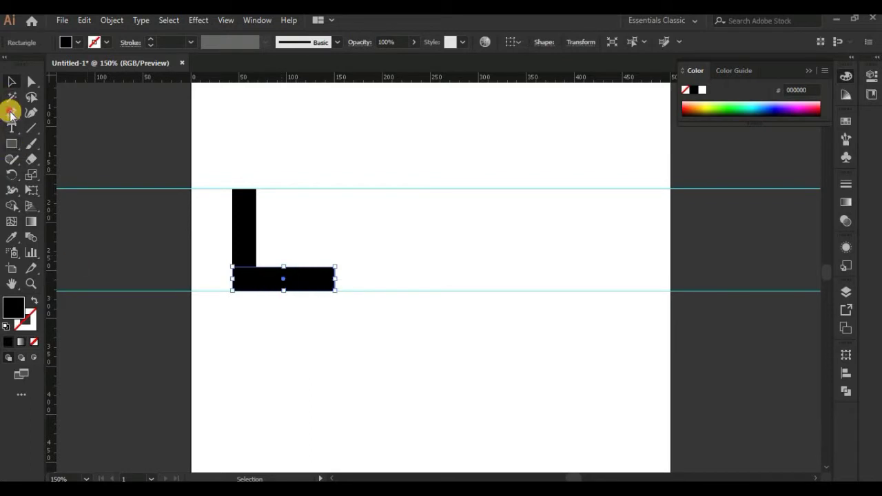
Step: Draw a vertical cutting line through the L's foot and nudge it slightly left
{"action": "left_click", "coordinate": [11, 113]}
{"action": "left_click", "coordinate": [299, 157]}
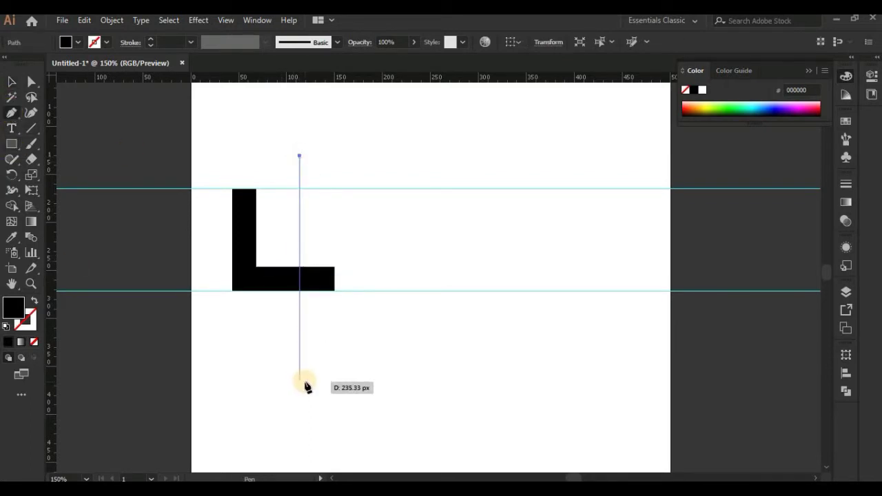
{"action": "left_click", "coordinate": [300, 381]}
{"action": "left_click", "coordinate": [8, 82]}
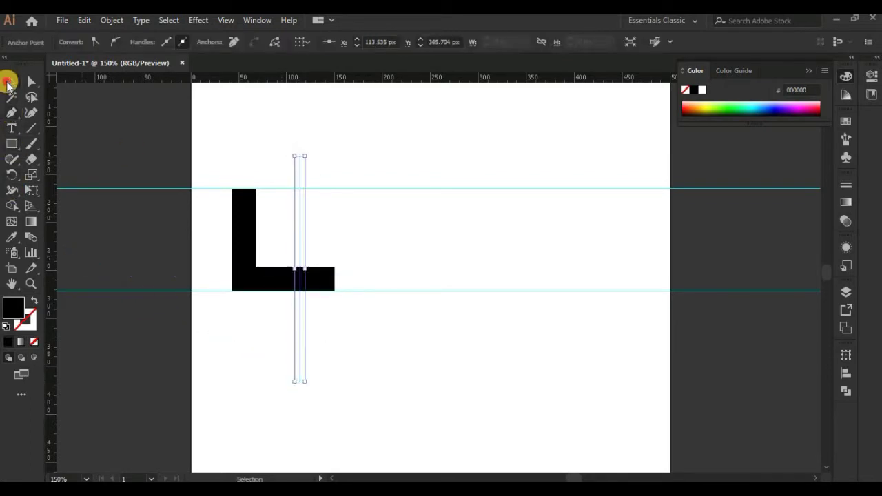
{"action": "left_click", "coordinate": [71, 135]}
{"action": "left_click", "coordinate": [297, 241]}
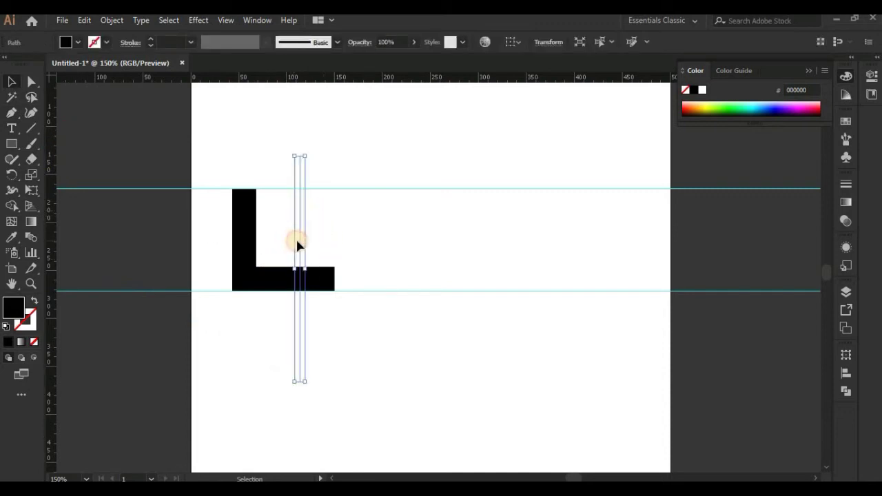
{"action": "left_click_drag", "start_coordinate": [299, 246], "coordinate": [289, 246]}
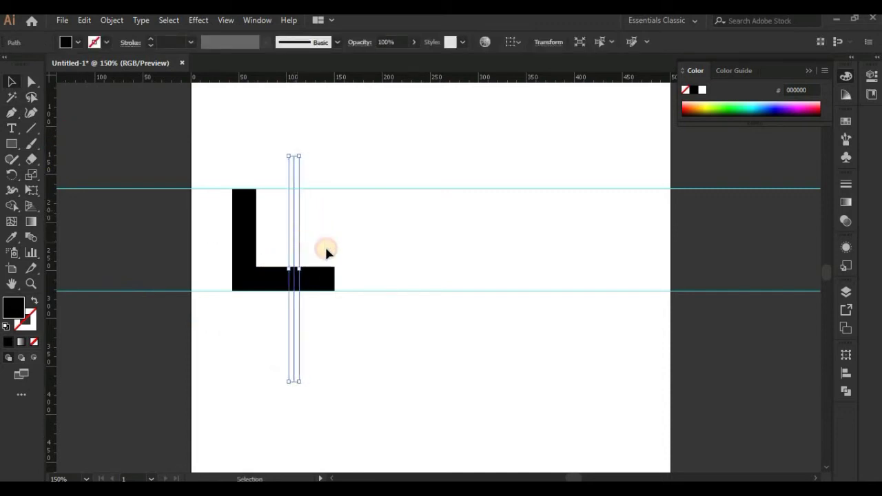
Step: Delete the foot's right part and the cut line with Shape Builder
{"action": "left_click", "coordinate": [318, 277], "text": "shift"}
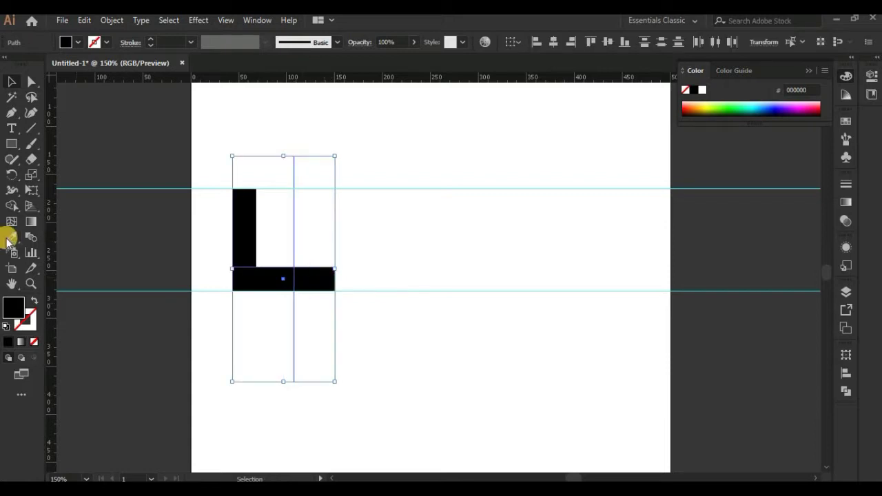
{"action": "left_click", "coordinate": [11, 206]}
{"action": "left_click_drag", "start_coordinate": [327, 274], "coordinate": [276, 378]}
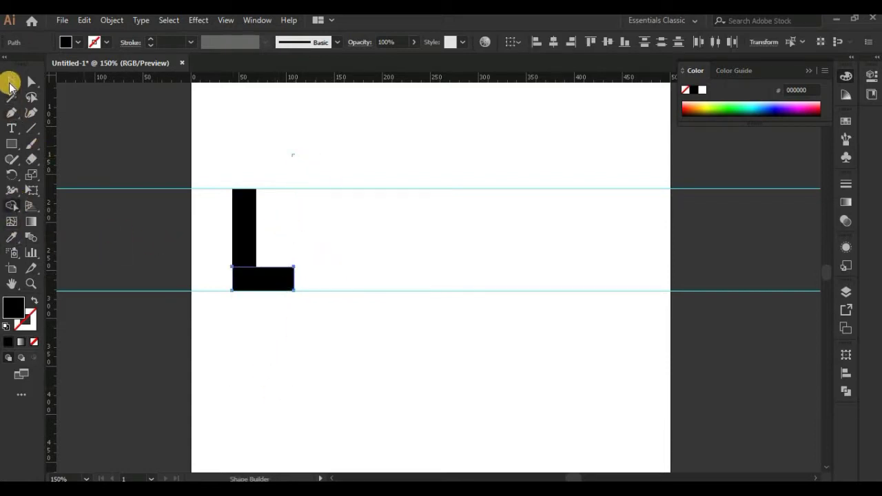
Step: Duplicate the bar to the right of the L to form the I
{"action": "key", "text": "v"}
{"action": "left_click", "coordinate": [243, 238]}
{"action": "mouse_move", "coordinate": [244, 256]}
{"action": "left_mouse_down"}
{"action": "mouse_move", "coordinate": [333, 264]}
{"action": "mouse_move", "coordinate": [324, 265]}
{"action": "left_mouse_up"}
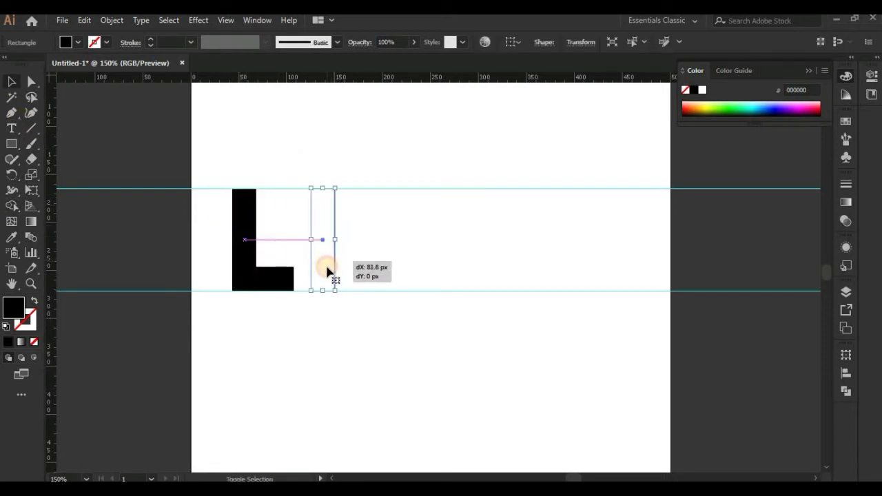
Step: Merge the L's upright and foot into one shape with Shape Builder
{"action": "left_click_drag", "start_coordinate": [195, 235], "coordinate": [272, 279]}
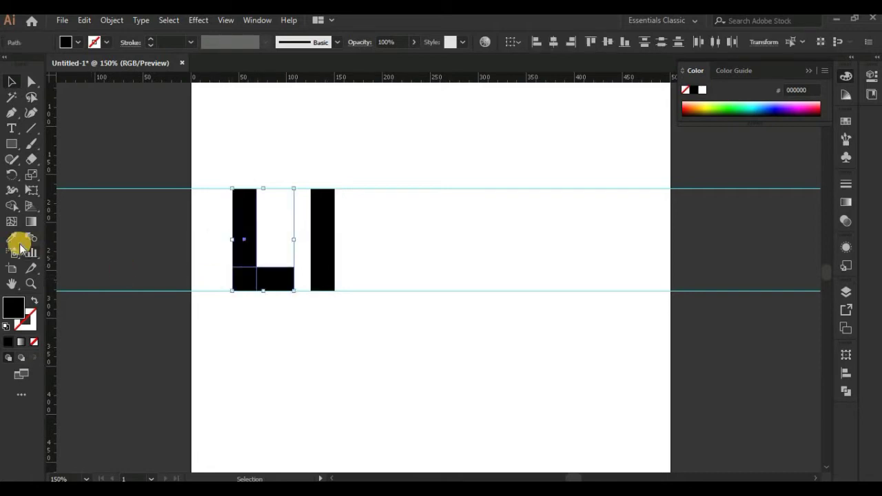
{"action": "left_click", "coordinate": [11, 205]}
{"action": "left_click_drag", "start_coordinate": [234, 241], "coordinate": [278, 284]}
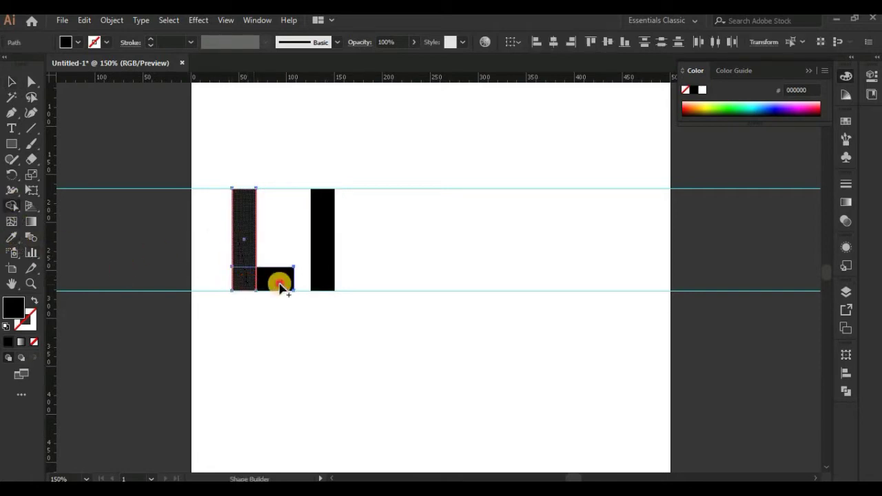
{"action": "left_click", "coordinate": [11, 81]}
{"action": "left_click", "coordinate": [110, 244]}
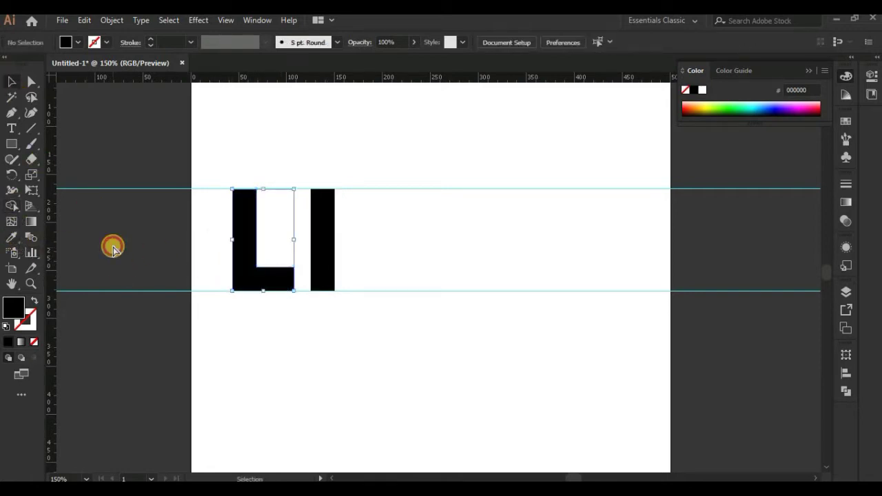
Step: Add another copy of the I bar further right and widen it into a square block
{"action": "key", "text": "ctrl+plus"}
{"action": "left_click", "coordinate": [291, 246]}
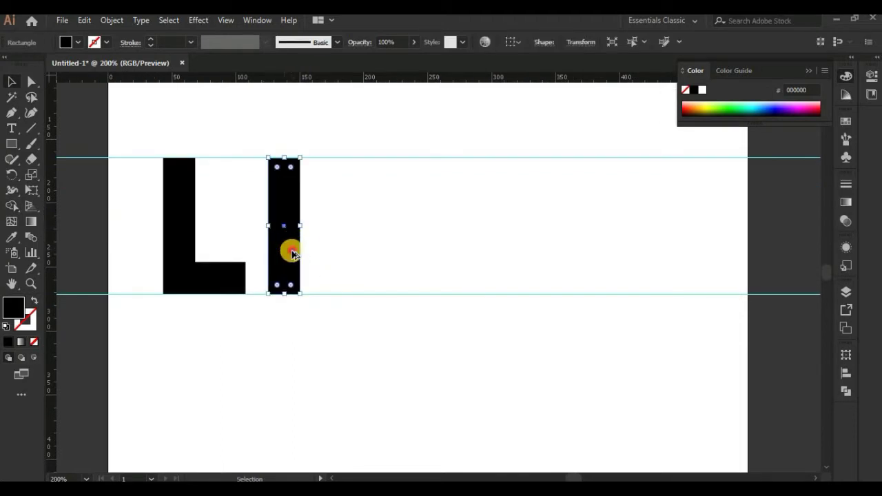
{"action": "left_click_drag", "start_coordinate": [292, 253], "coordinate": [340, 255]}
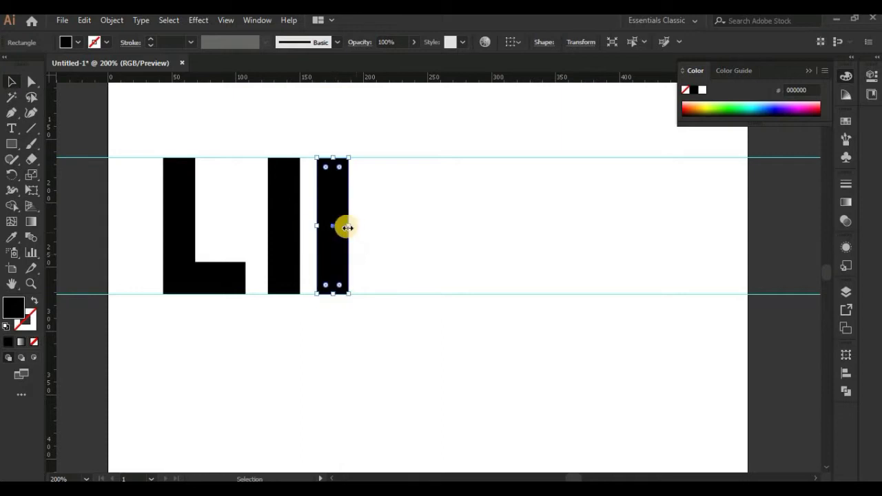
{"action": "left_click", "coordinate": [294, 326]}
{"action": "left_click_drag", "start_coordinate": [242, 233], "coordinate": [426, 219]}
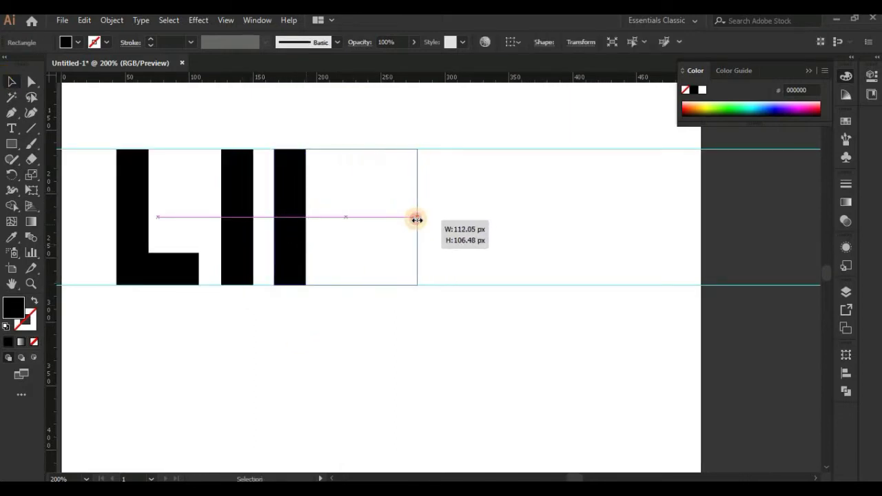
{"action": "left_click_drag", "start_coordinate": [426, 219], "coordinate": [413, 241]}
{"action": "key", "text": "ctrl+shift+a"}
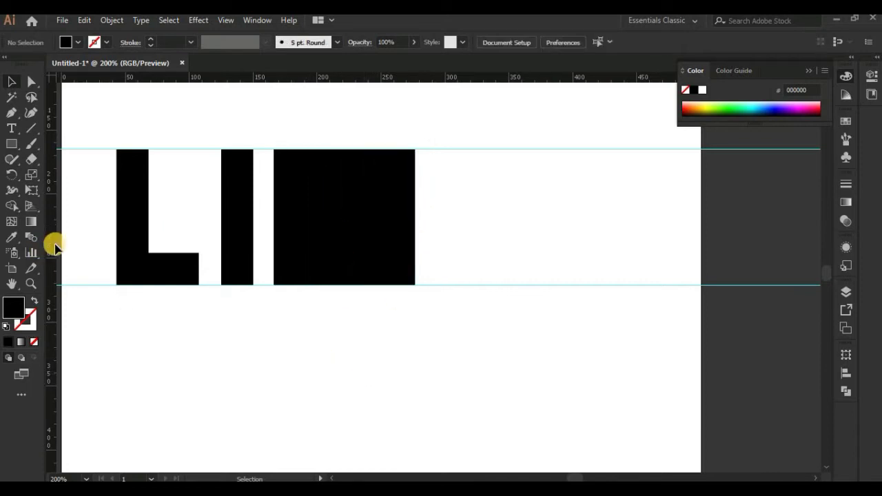
Step: Type a lowercase f in Klavika Bold to the right of the black block
{"action": "left_click", "coordinate": [11, 128]}
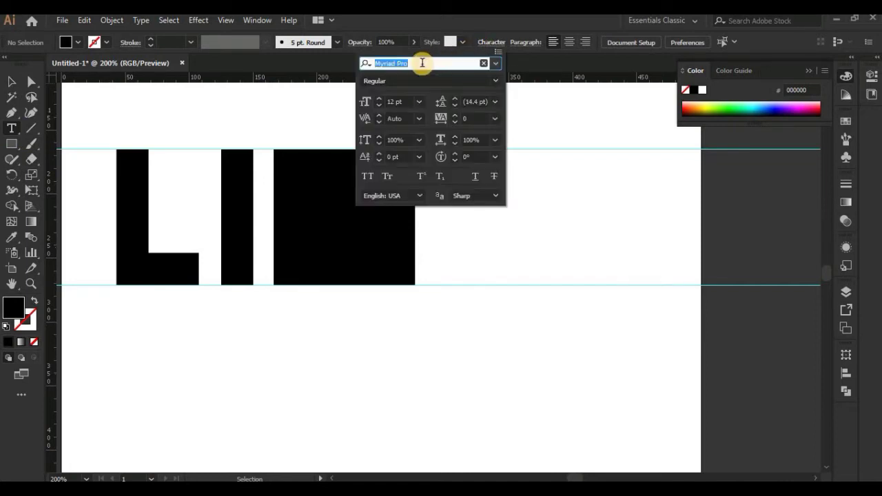
{"action": "key", "text": "BackSpace"}
{"action": "type", "text": "kl"}
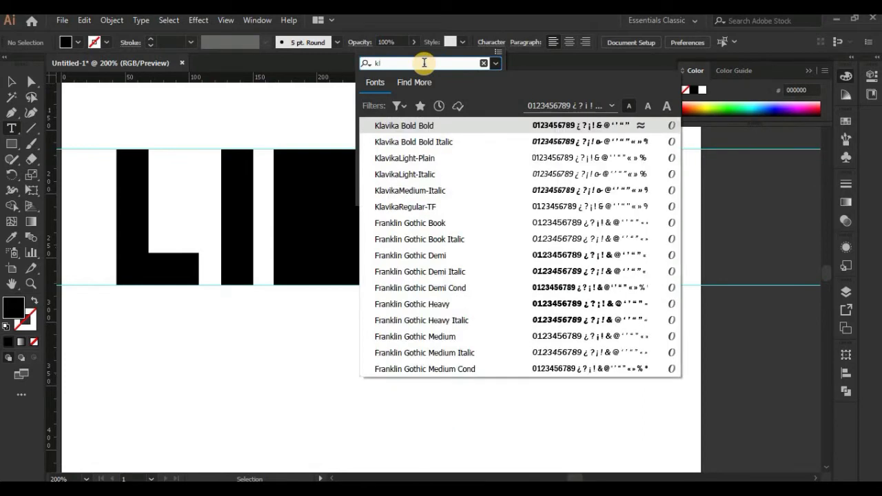
{"action": "left_click", "coordinate": [404, 125]}
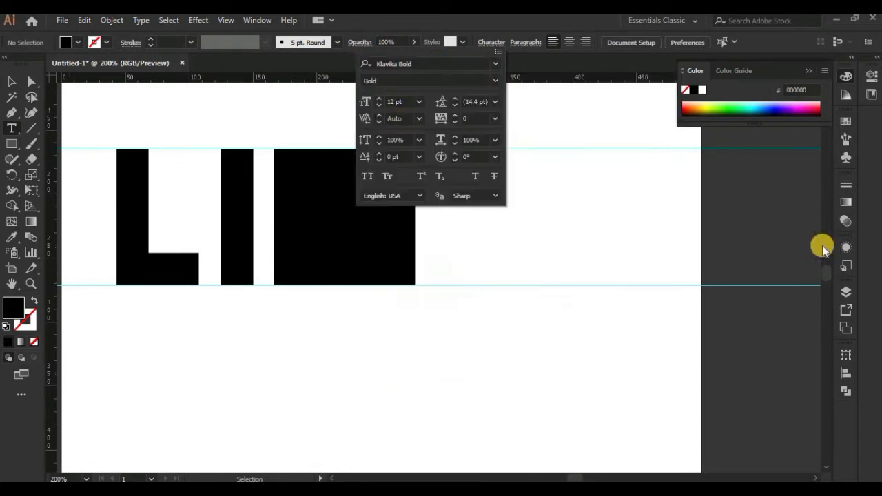
{"action": "left_click", "coordinate": [562, 207]}
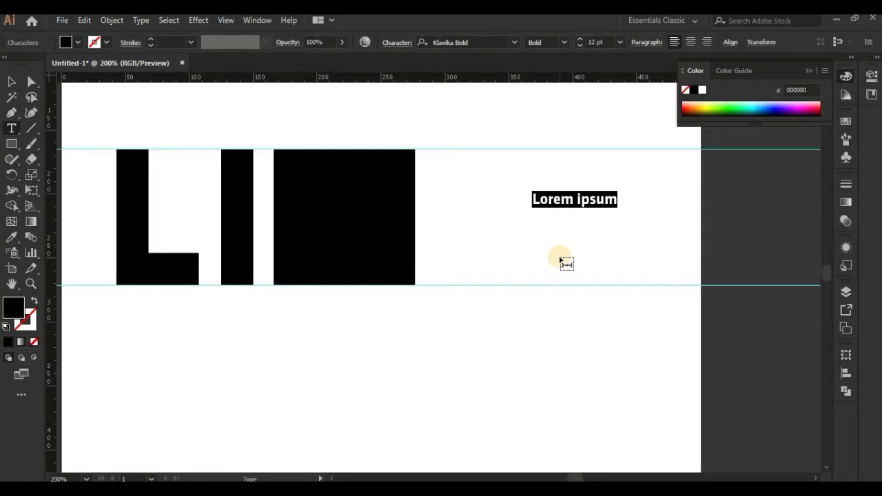
{"action": "type", "text": "F"}
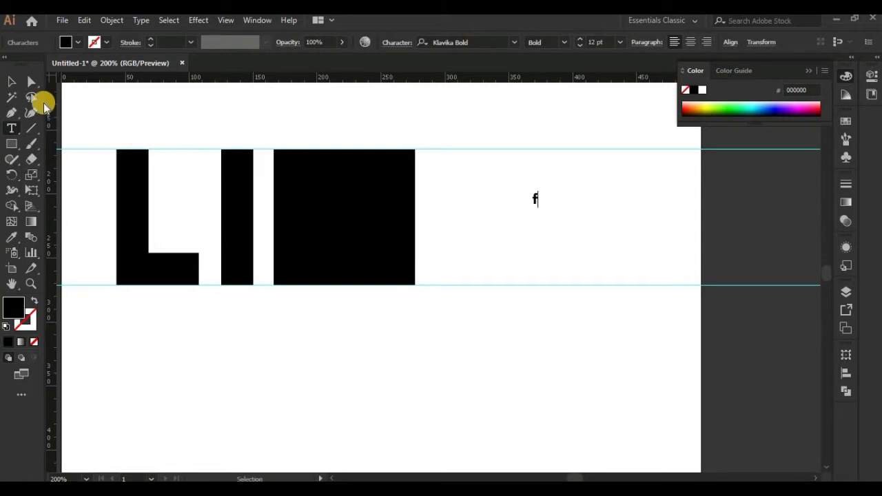
{"action": "left_click", "coordinate": [8, 84]}
Step: Enlarge the f, fill it yellow, move it over the black square, and set 100 pt
{"action": "left_click_drag", "start_coordinate": [539, 205], "coordinate": [560, 269]}
{"action": "left_click", "coordinate": [847, 121]}
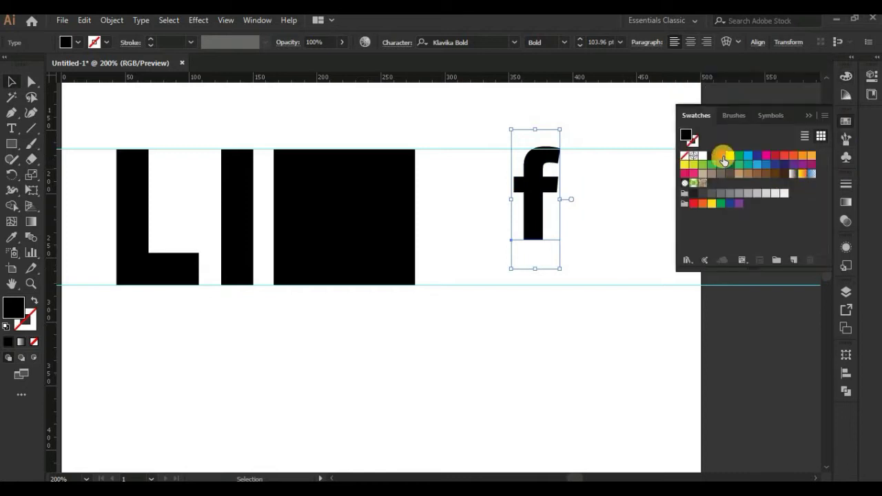
{"action": "left_click", "coordinate": [724, 161]}
{"action": "left_click", "coordinate": [541, 271]}
{"action": "mouse_move", "coordinate": [535, 206]}
{"action": "left_mouse_down"}
{"action": "mouse_move", "coordinate": [393, 324]}
{"action": "mouse_move", "coordinate": [338, 292]}
{"action": "left_mouse_up"}
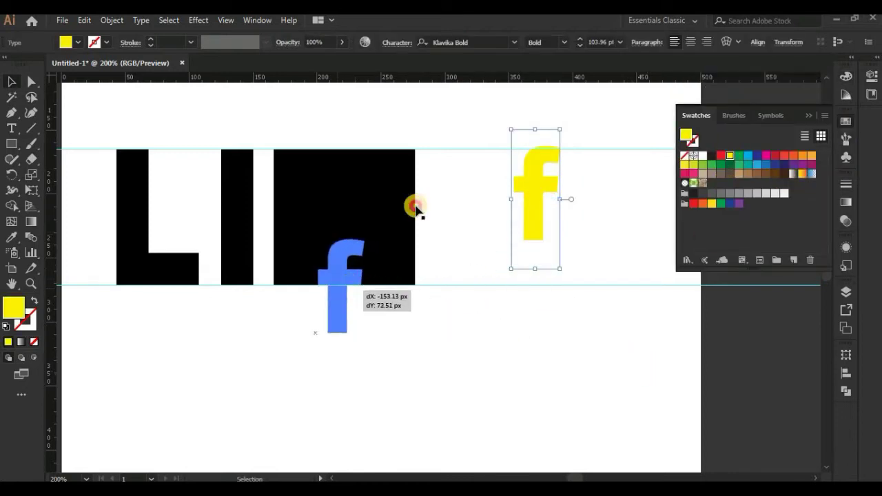
{"action": "left_click", "coordinate": [584, 45]}
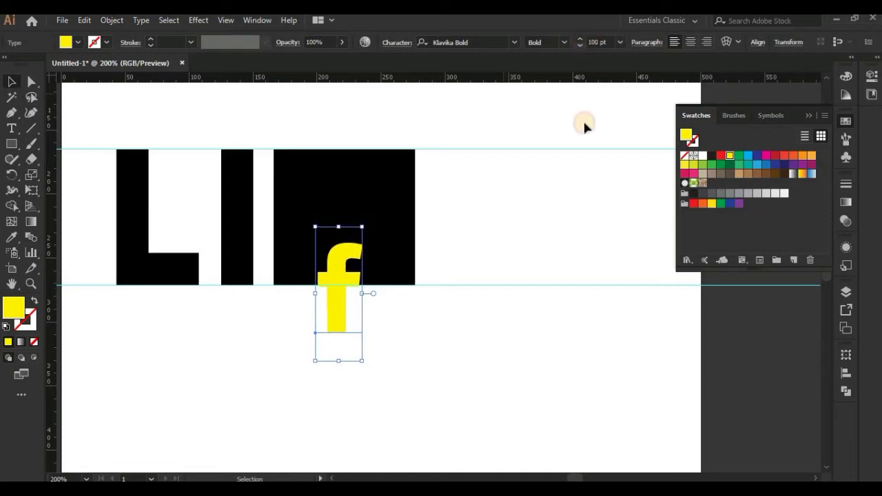
Step: Expand the f into outlines, then resize it and move it up into the square
{"action": "left_click", "coordinate": [112, 20]}
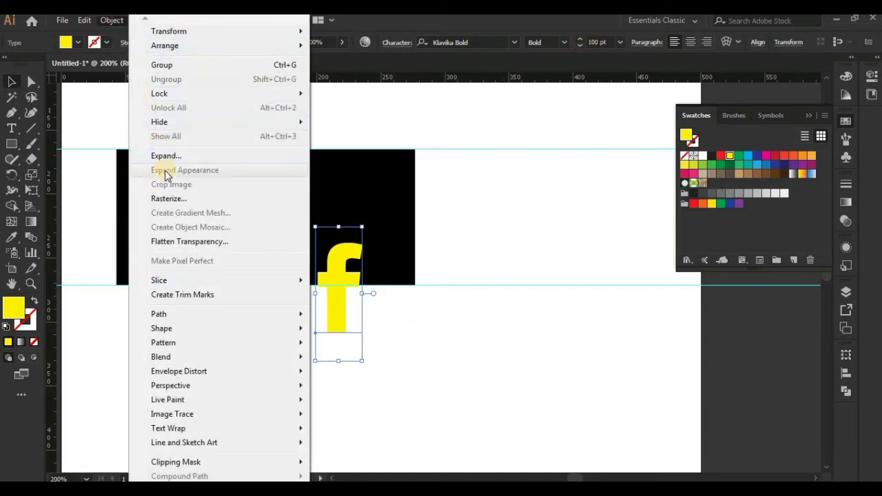
{"action": "left_click", "coordinate": [172, 158]}
{"action": "left_click", "coordinate": [419, 337]}
{"action": "left_click_drag", "start_coordinate": [362, 334], "coordinate": [374, 357]}
{"action": "left_click_drag", "start_coordinate": [338, 323], "coordinate": [338, 268]}
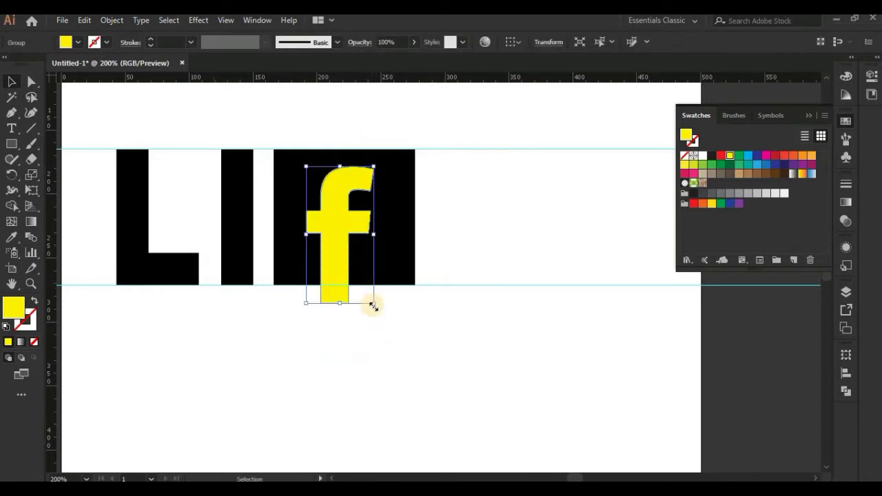
Step: Centre the f on the black square using it as the key object, then shrink the f slightly
{"action": "left_click", "coordinate": [414, 216]}
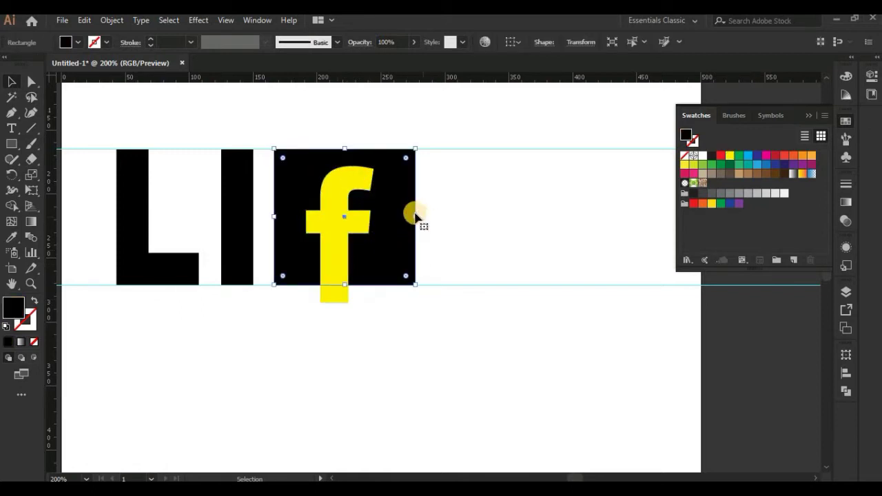
{"action": "left_click", "coordinate": [359, 246], "text": "shift"}
{"action": "left_click", "coordinate": [394, 242], "text": "shift"}
{"action": "left_click", "coordinate": [555, 42]}
{"action": "left_click", "coordinate": [608, 42]}
{"action": "left_click", "coordinate": [356, 281]}
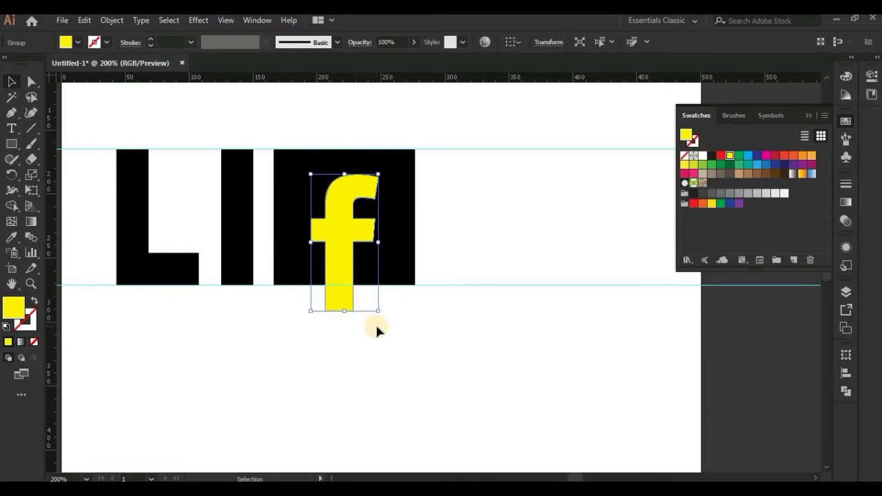
{"action": "left_click_drag", "start_coordinate": [377, 174], "coordinate": [373, 178]}
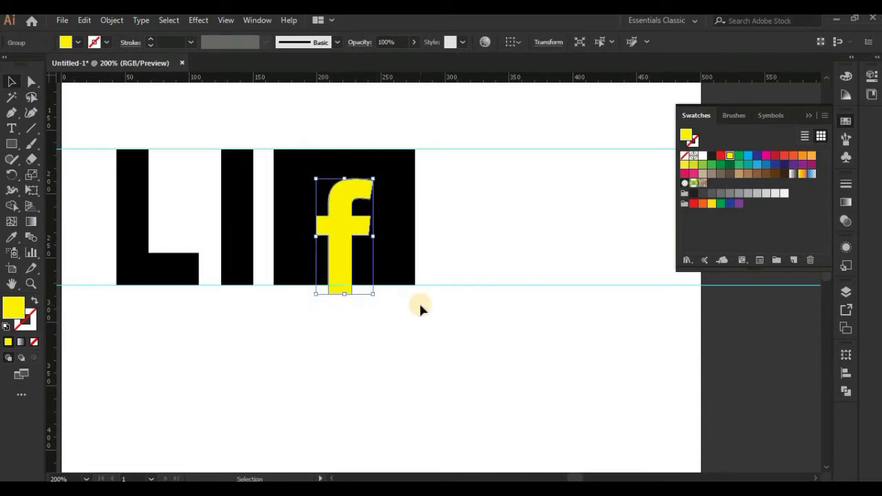
{"action": "left_click", "coordinate": [432, 308]}
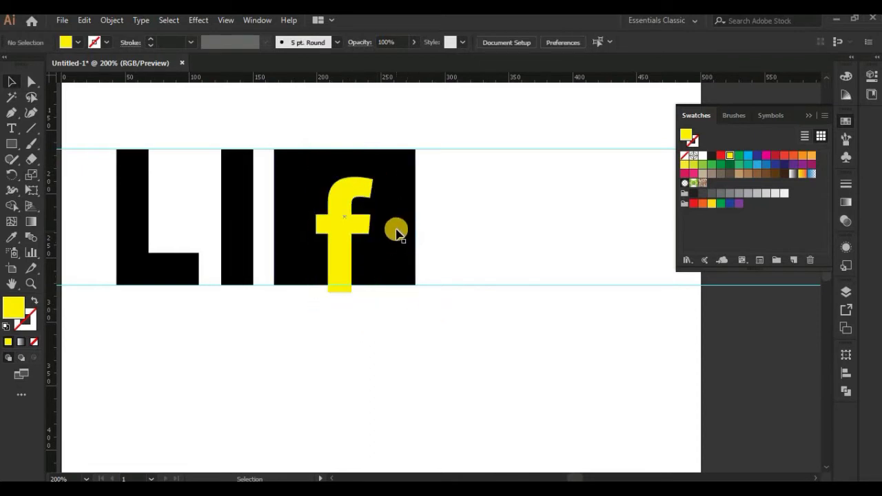
Step: Cut the f shape out of the black square with Shape Builder
{"action": "left_click", "coordinate": [382, 236]}
{"action": "left_click", "coordinate": [338, 250], "text": "shift"}
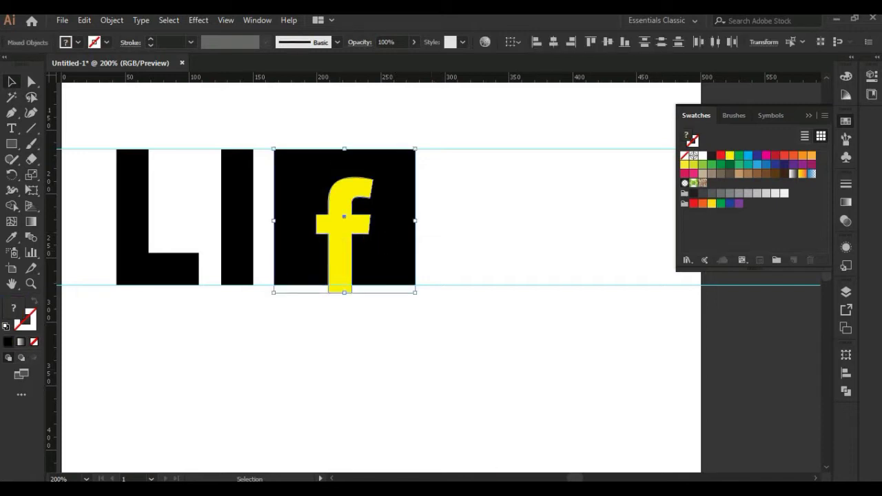
{"action": "left_click", "coordinate": [11, 208]}
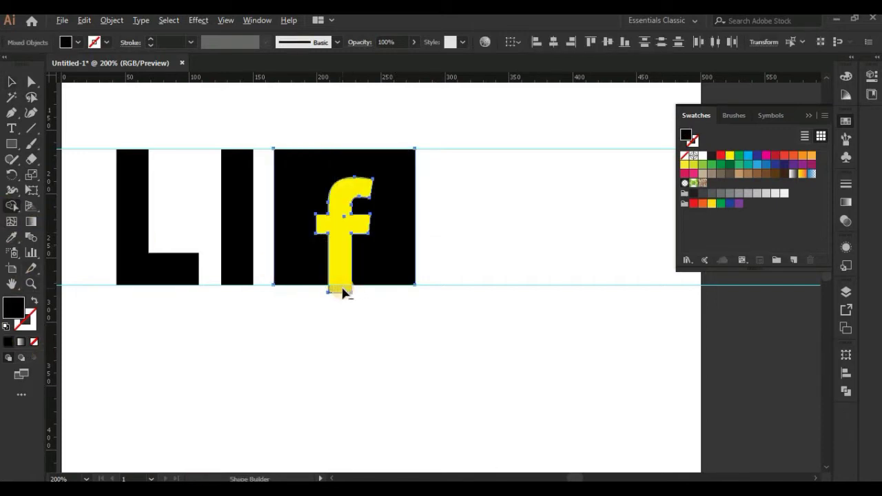
{"action": "left_click", "coordinate": [344, 289], "text": "alt"}
{"action": "left_click", "coordinate": [337, 262], "text": "alt"}
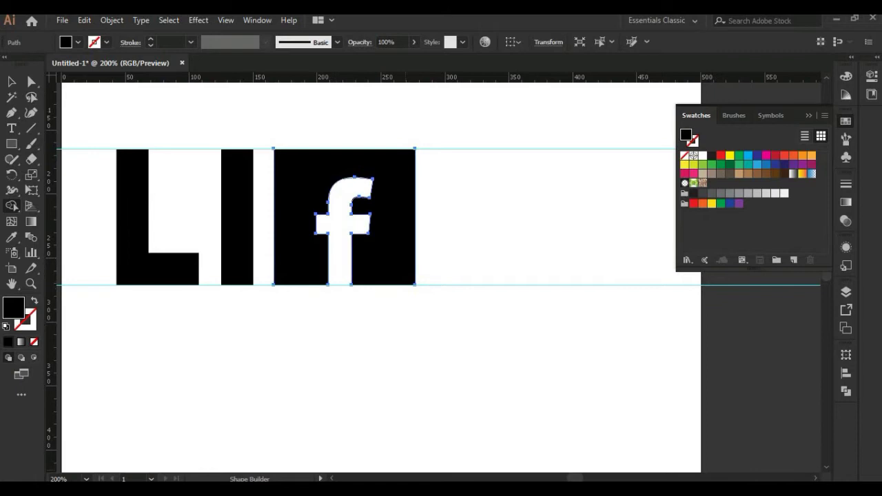
{"action": "left_click_drag", "start_coordinate": [11, 143], "coordinate": [47, 148]}
Step: Draw a white square with a 4 pt black outline beside the f block and round its corners
{"action": "left_click", "coordinate": [47, 146]}
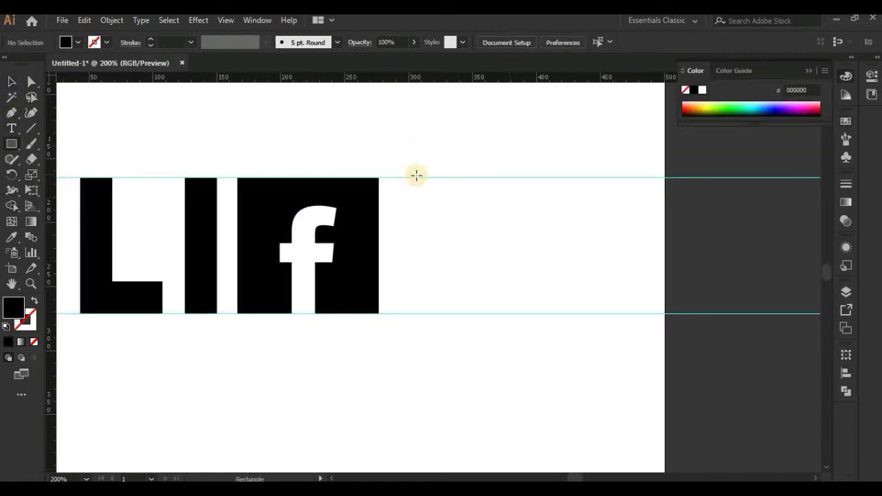
{"action": "left_click_drag", "start_coordinate": [396, 178], "coordinate": [530, 314]}
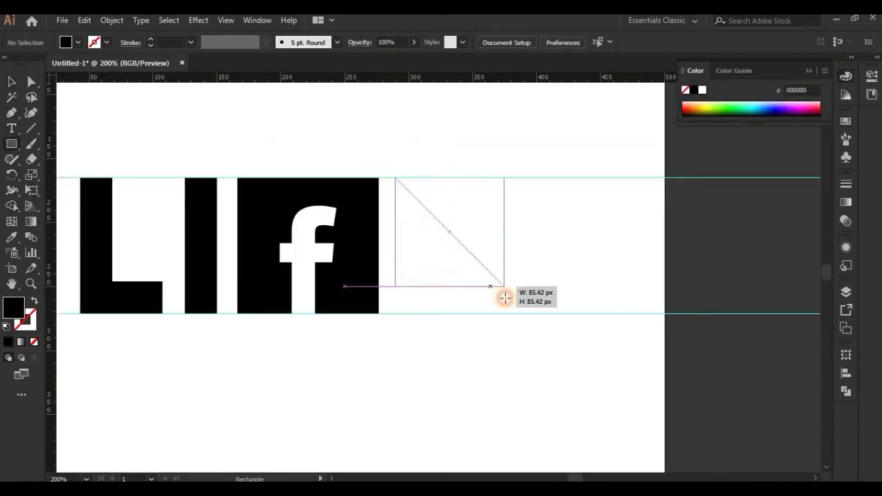
{"action": "key", "text": "ctrl"}
{"action": "left_click", "coordinate": [37, 301]}
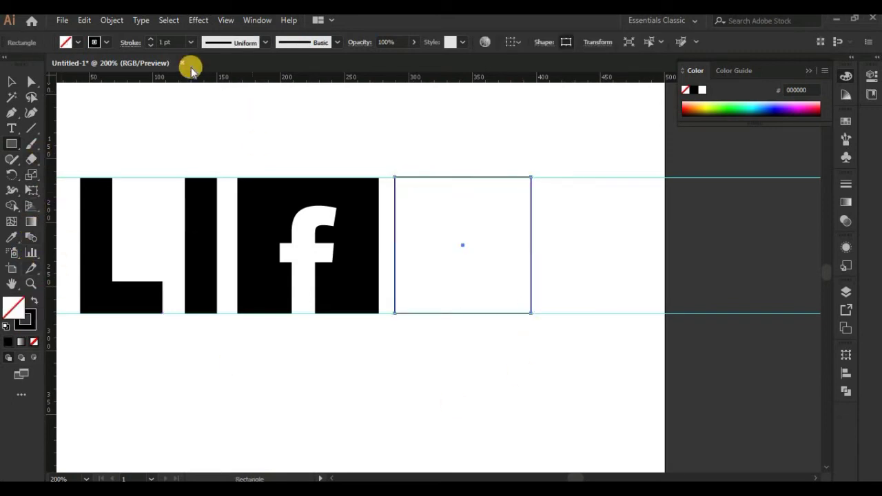
{"action": "left_click", "coordinate": [151, 40]}
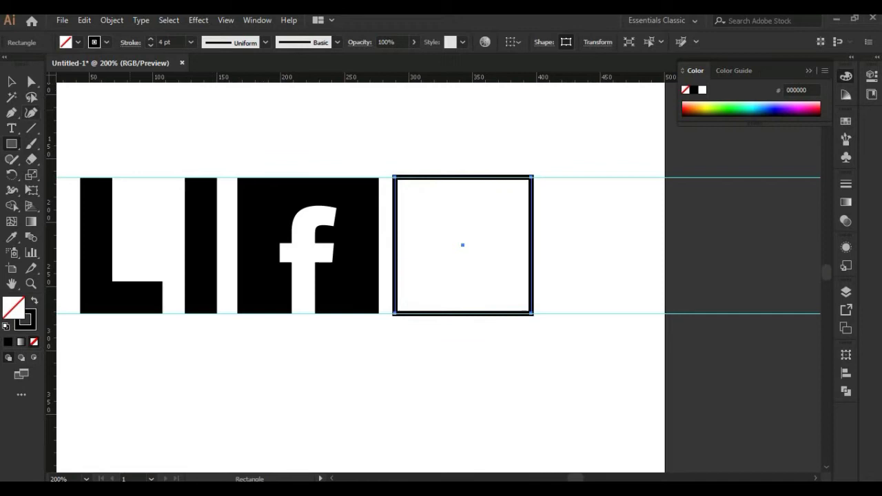
{"action": "left_click", "coordinate": [26, 81]}
{"action": "left_click", "coordinate": [10, 81]}
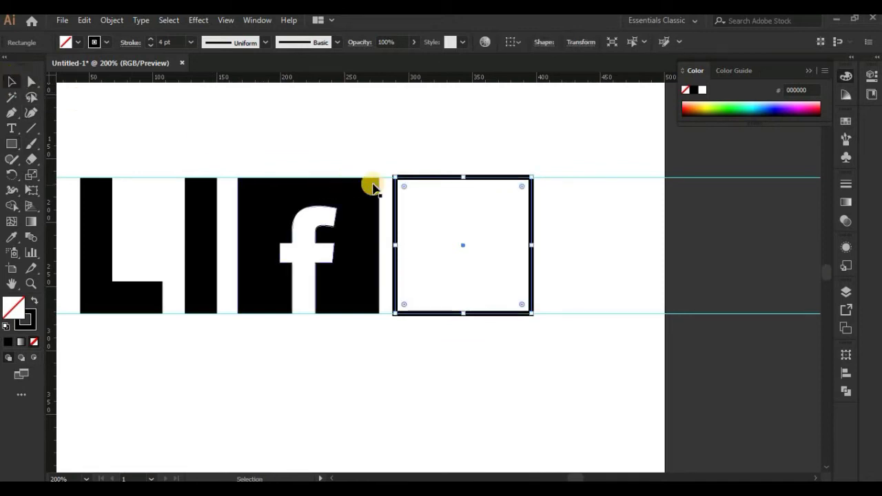
{"action": "mouse_move", "coordinate": [404, 186]}
{"action": "left_mouse_down"}
{"action": "mouse_move", "coordinate": [420, 207]}
{"action": "mouse_move", "coordinate": [424, 200]}
{"action": "left_mouse_up"}
{"action": "left_click", "coordinate": [503, 351]}
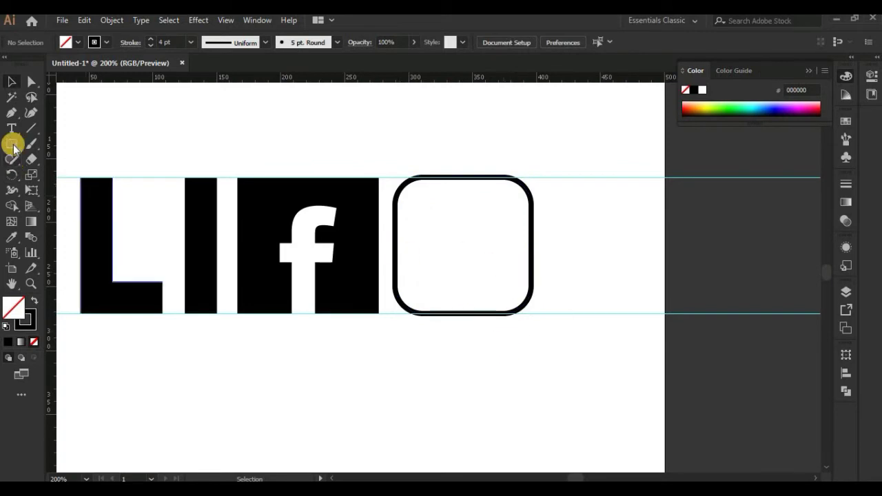
Step: Draw a circle centred inside the rounded square
{"action": "left_click_drag", "start_coordinate": [11, 142], "coordinate": [69, 173]}
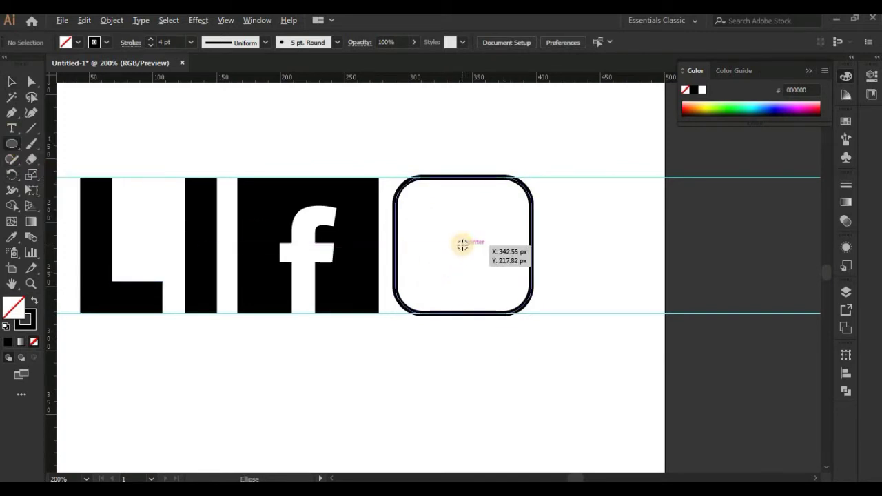
{"action": "left_click_drag", "start_coordinate": [463, 245], "coordinate": [490, 291]}
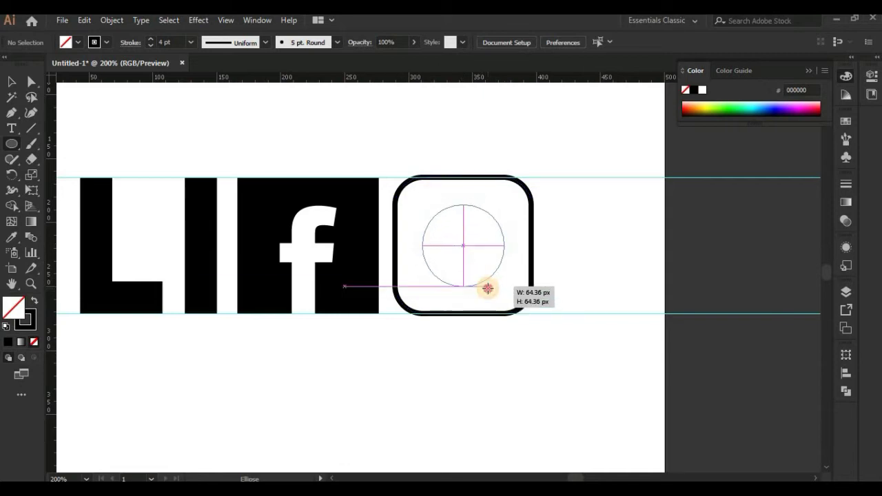
{"action": "left_click_drag", "start_coordinate": [489, 292], "coordinate": [489, 291]}
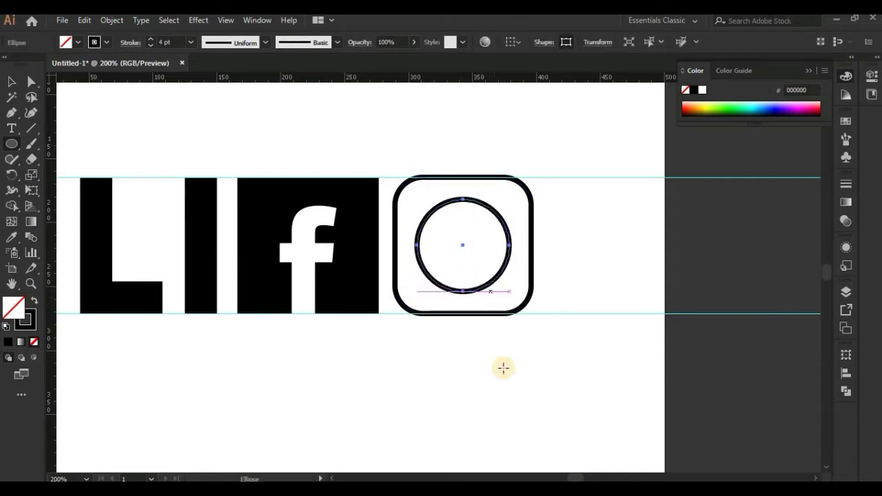
Step: Draw a small circle below the f tile
{"action": "left_click_drag", "start_coordinate": [7, 148], "coordinate": [39, 172]}
{"action": "left_click", "coordinate": [32, 319]}
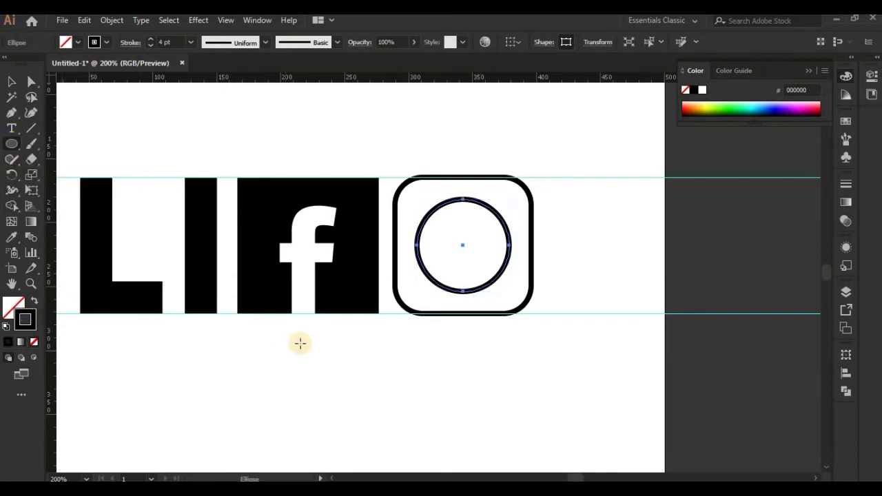
{"action": "left_click_drag", "start_coordinate": [321, 334], "coordinate": [329, 343]}
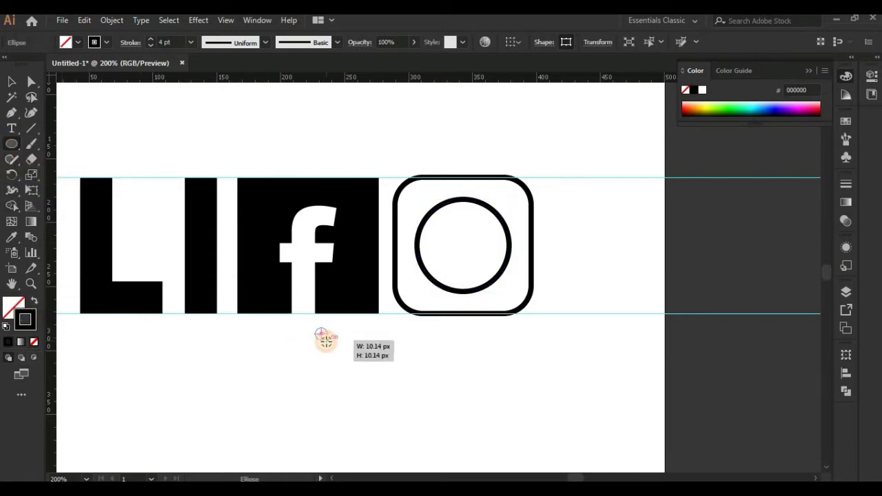
Step: Make the small circle a solid black dot and place it in the camera's top-right corner
{"action": "left_click", "coordinate": [33, 300]}
{"action": "left_click", "coordinate": [12, 82]}
{"action": "left_click_drag", "start_coordinate": [331, 342], "coordinate": [509, 202]}
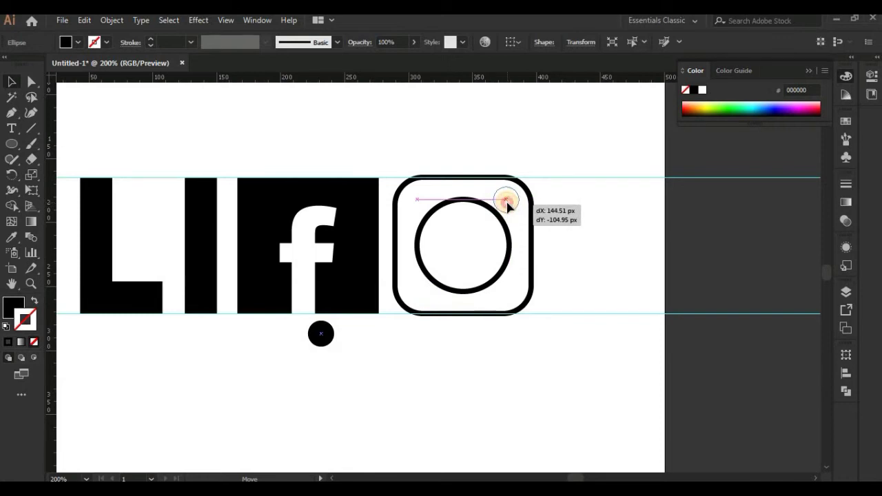
{"action": "left_click_drag", "start_coordinate": [513, 214], "coordinate": [508, 204]}
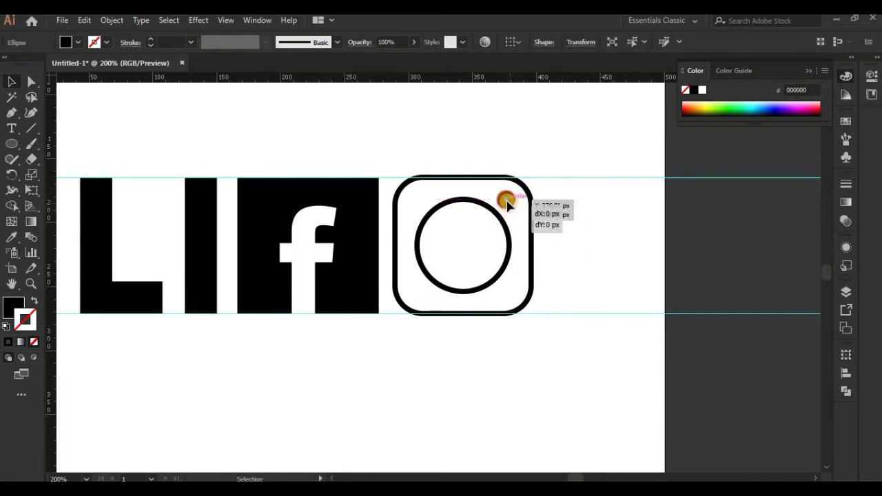
{"action": "mouse_move", "coordinate": [507, 198]}
{"action": "left_mouse_down"}
{"action": "mouse_move", "coordinate": [570, 236]}
{"action": "mouse_move", "coordinate": [508, 198]}
{"action": "left_mouse_up"}
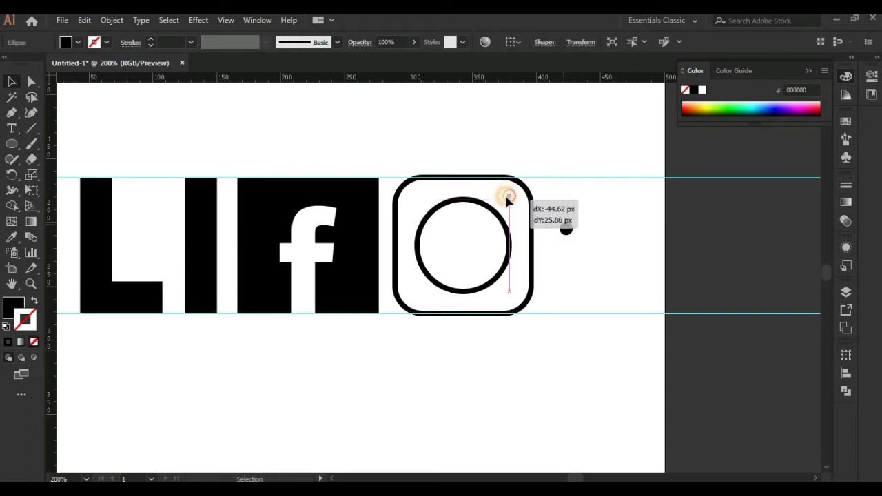
{"action": "left_click_drag", "start_coordinate": [508, 199], "coordinate": [508, 200]}
{"action": "left_click", "coordinate": [567, 212]}
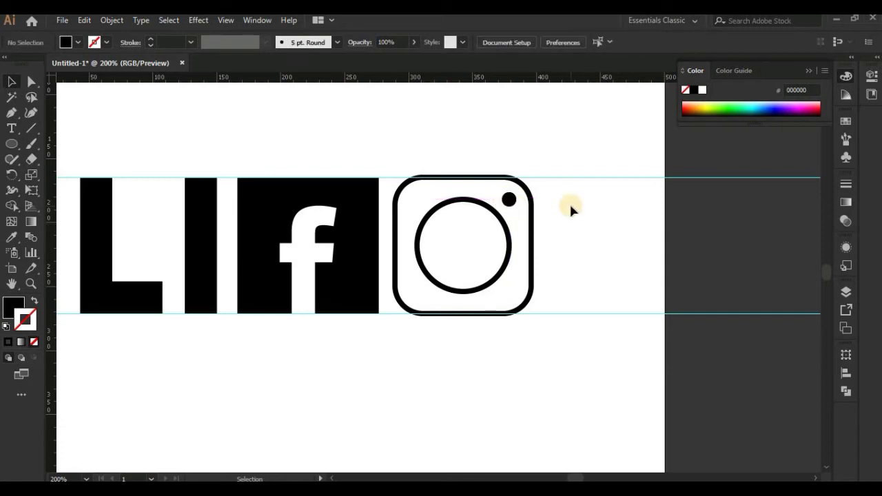
Step: Shrink the inner circle slightly around its centre
{"action": "left_click", "coordinate": [529, 284]}
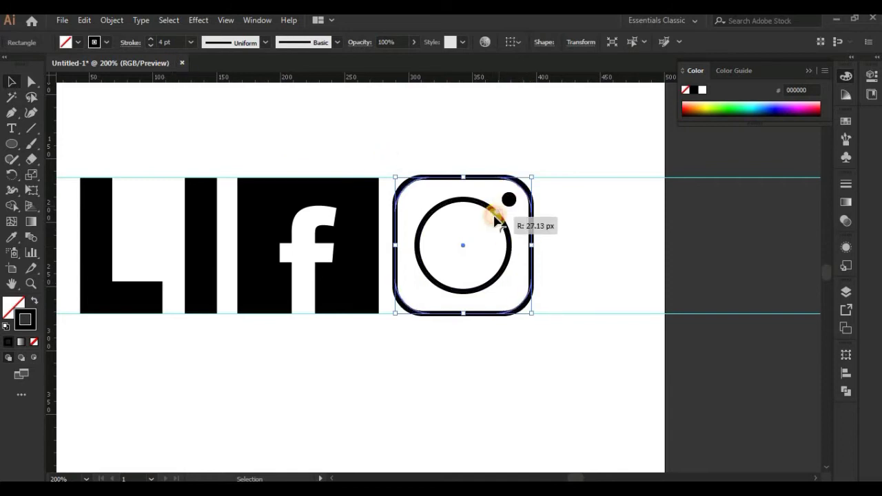
{"action": "left_click", "coordinate": [572, 244]}
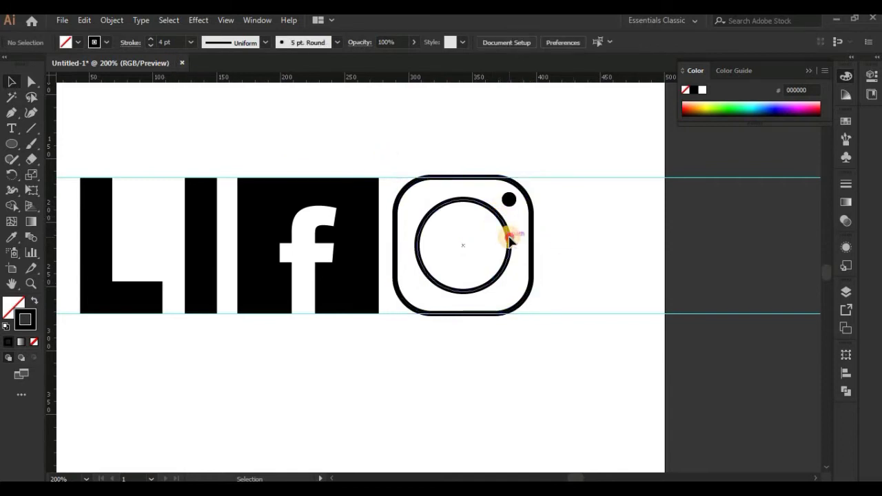
{"action": "left_click", "coordinate": [508, 237]}
{"action": "left_click_drag", "start_coordinate": [509, 290], "coordinate": [506, 288]}
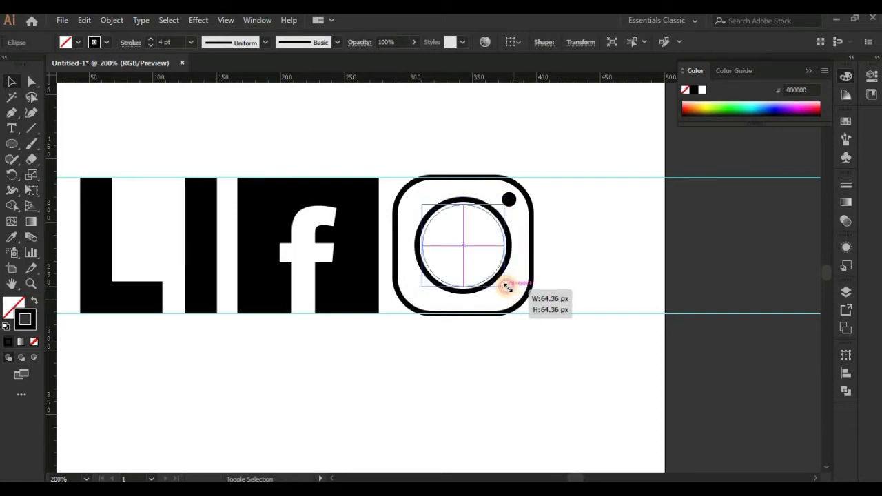
{"action": "mouse_move", "coordinate": [556, 257]}
{"action": "left_mouse_down"}
{"action": "mouse_move", "coordinate": [488, 245]}
{"action": "mouse_move", "coordinate": [455, 262]}
{"action": "left_mouse_up"}
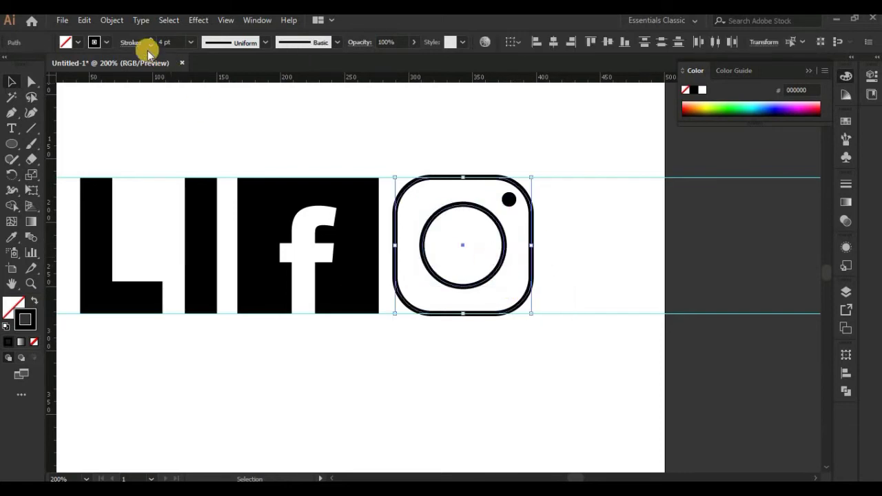
Step: Raise the icon's outline weight to 6 pt and fine-tune the dot's position
{"action": "left_click", "coordinate": [151, 39]}
{"action": "left_click", "coordinate": [502, 207]}
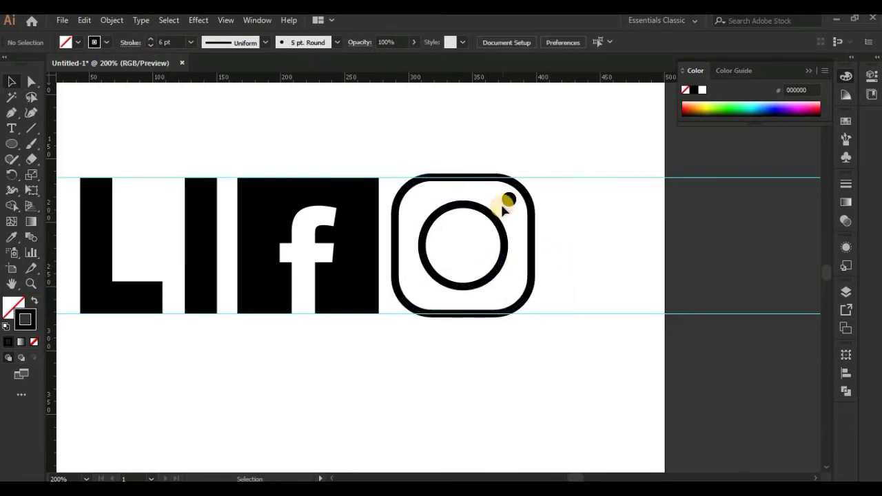
{"action": "left_click_drag", "start_coordinate": [502, 203], "coordinate": [505, 205]}
{"action": "left_click", "coordinate": [550, 226]}
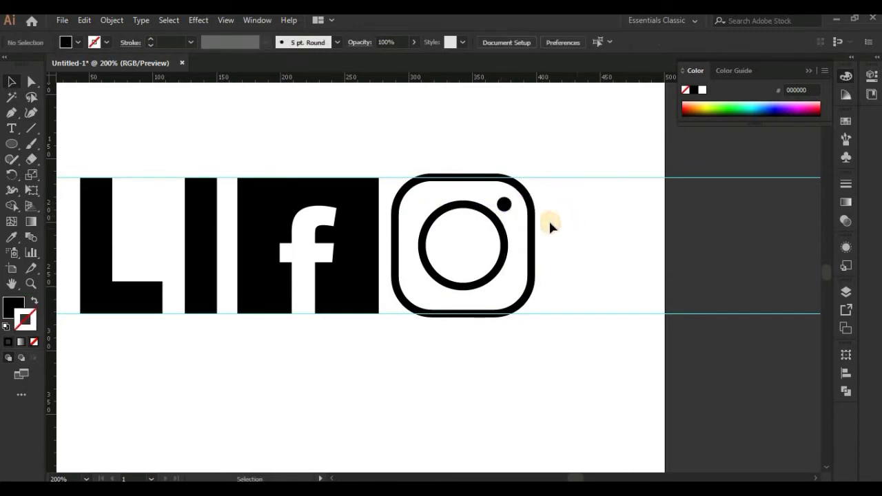
Step: Draw a vertical cutting line and position it across the camera icon's right side
{"action": "left_click", "coordinate": [570, 138]}
{"action": "left_click", "coordinate": [570, 371]}
{"action": "left_click", "coordinate": [58, 314]}
{"action": "left_click", "coordinate": [10, 83]}
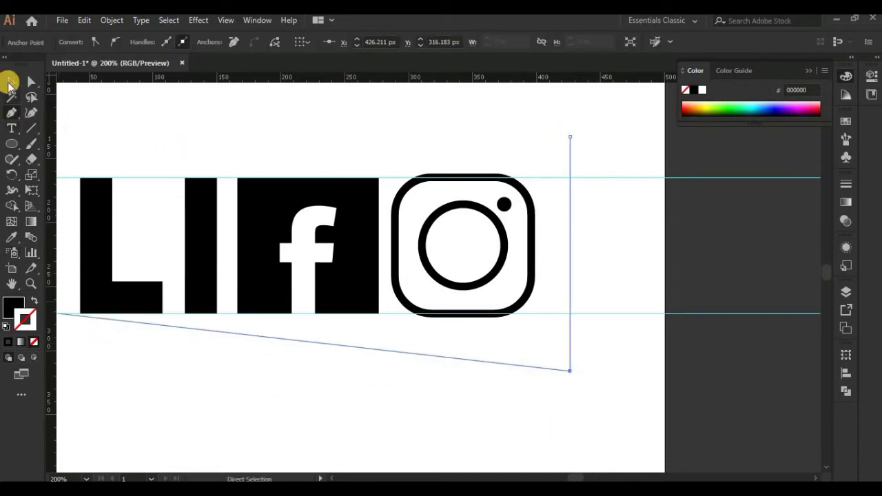
{"action": "mouse_move", "coordinate": [616, 219]}
{"action": "left_mouse_down"}
{"action": "mouse_move", "coordinate": [562, 249]}
{"action": "mouse_move", "coordinate": [504, 236]}
{"action": "left_mouse_up"}
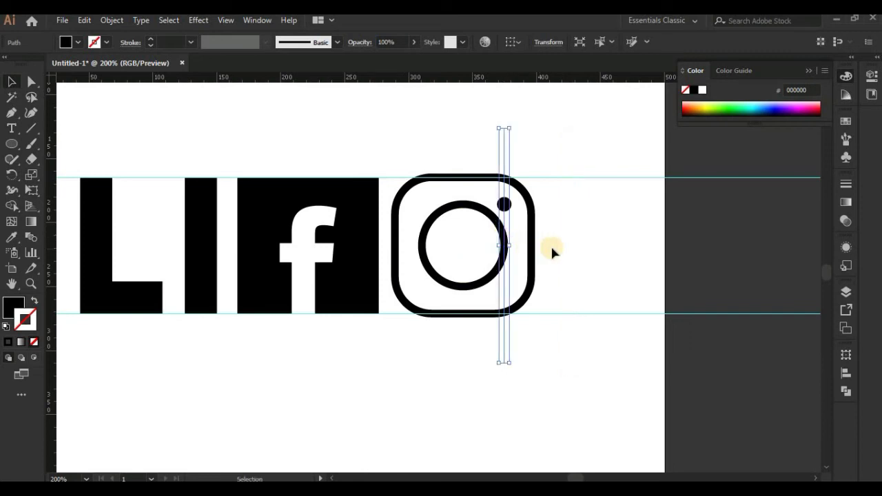
{"action": "left_click", "coordinate": [575, 241]}
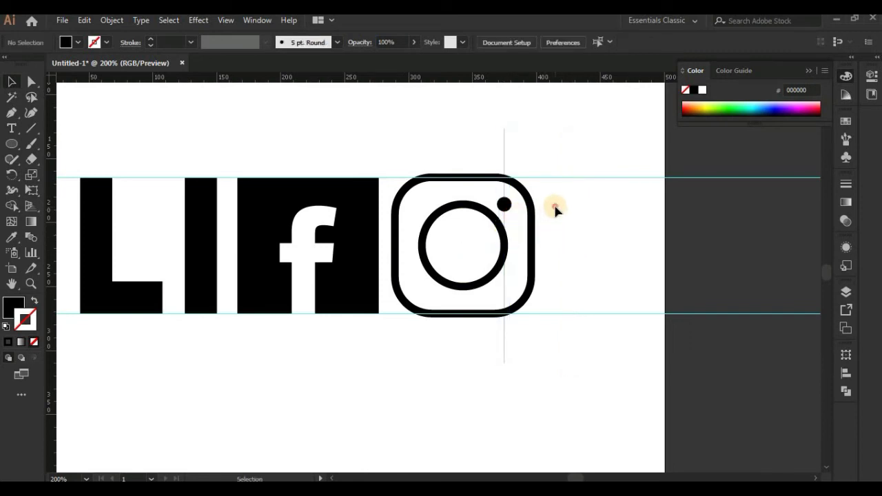
Step: Expand the icon's rounded square and dot into filled shapes via Object > Expand
{"action": "left_click", "coordinate": [496, 228]}
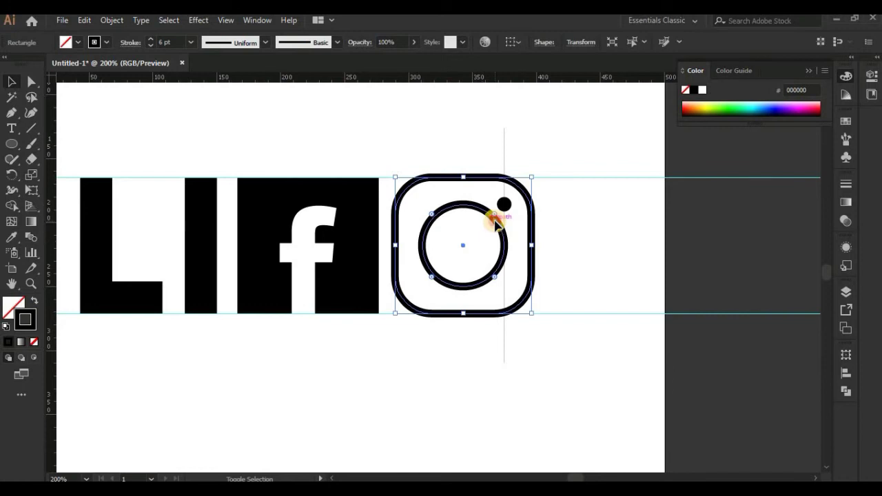
{"action": "left_click", "coordinate": [504, 204], "text": "shift"}
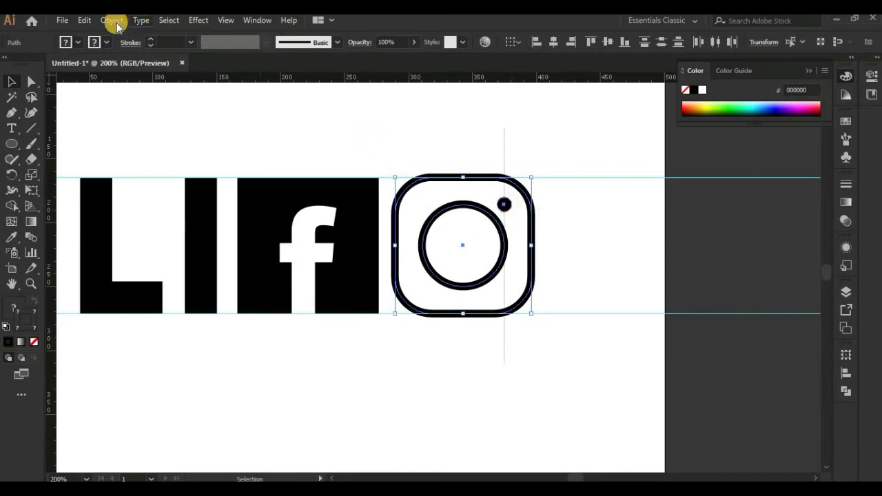
{"action": "left_click", "coordinate": [114, 22]}
{"action": "left_click", "coordinate": [165, 153]}
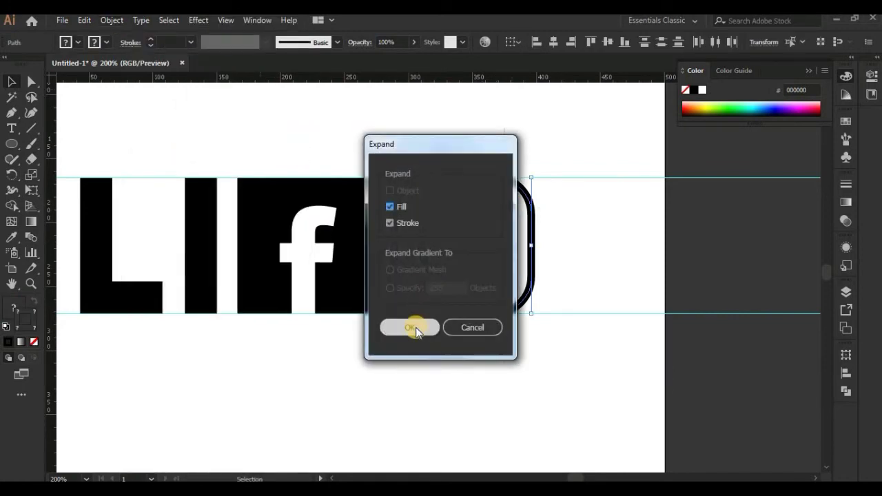
{"action": "left_click", "coordinate": [412, 328]}
Step: Delete the strip right of the vertical line with Shape Builder
{"action": "left_click", "coordinate": [503, 289], "text": "shift"}
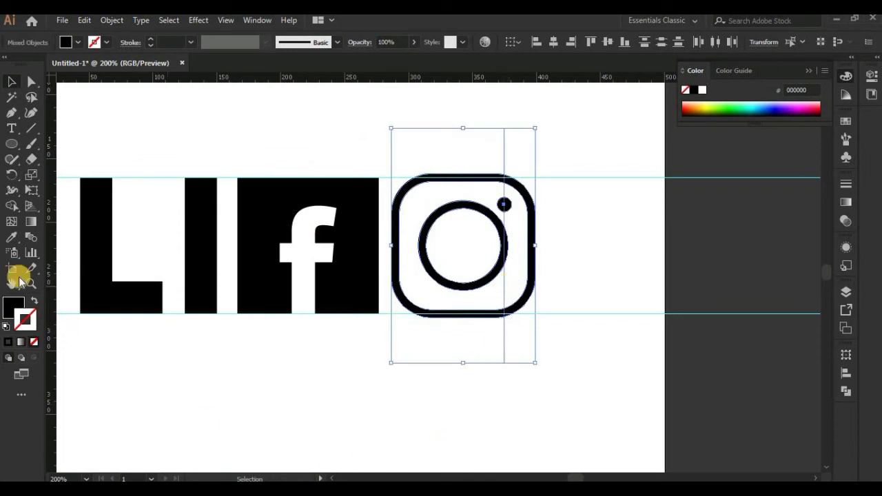
{"action": "left_click", "coordinate": [12, 205]}
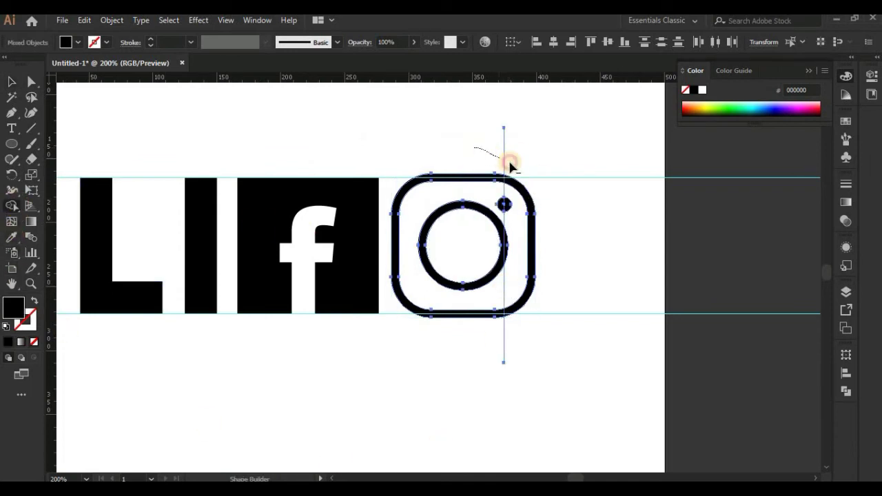
{"action": "left_click_drag", "start_coordinate": [528, 192], "coordinate": [496, 358]}
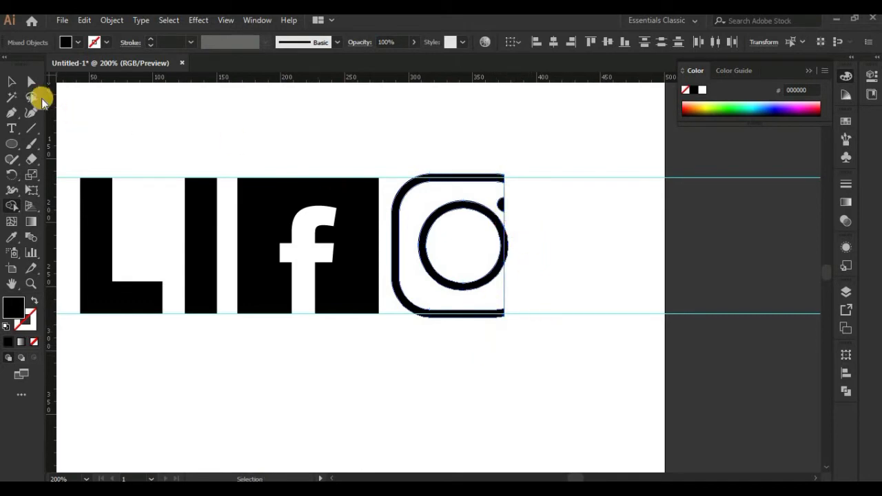
{"action": "left_click", "coordinate": [12, 81]}
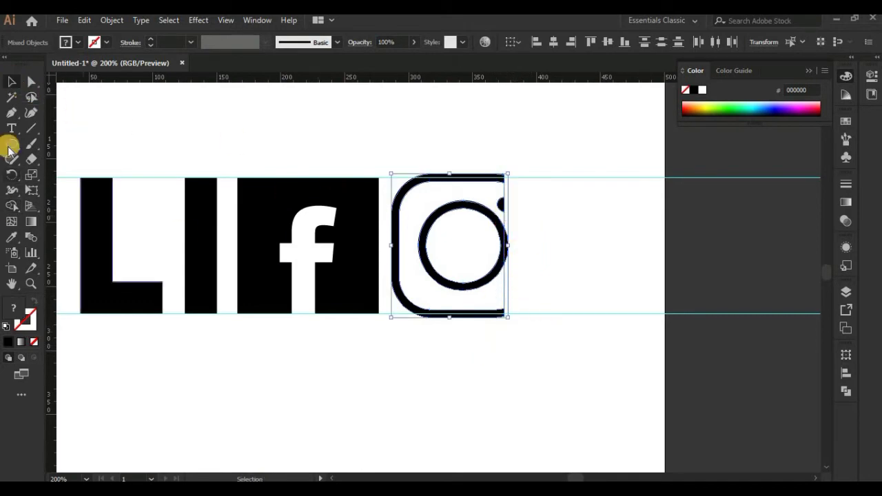
{"action": "left_click", "coordinate": [12, 205]}
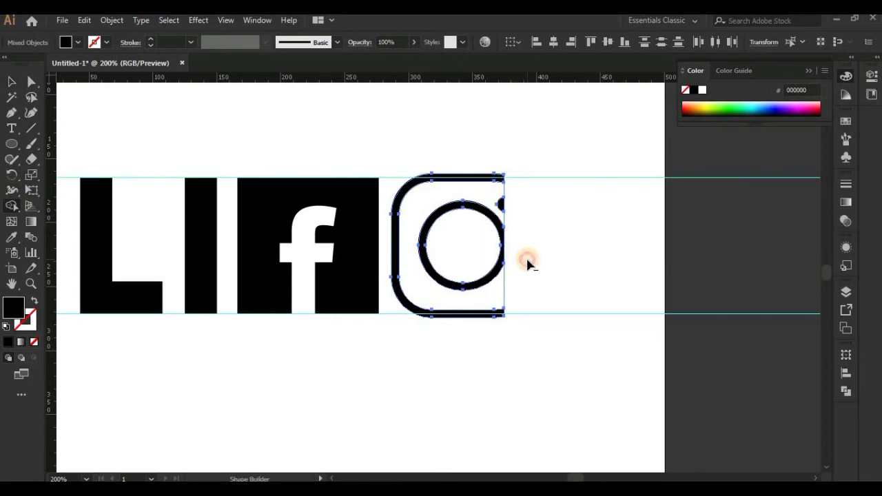
{"action": "left_click", "coordinate": [12, 82]}
Step: Inspect the trimmed icon up close, then recentre the view on the logo at 200%
{"action": "left_click", "coordinate": [532, 282]}
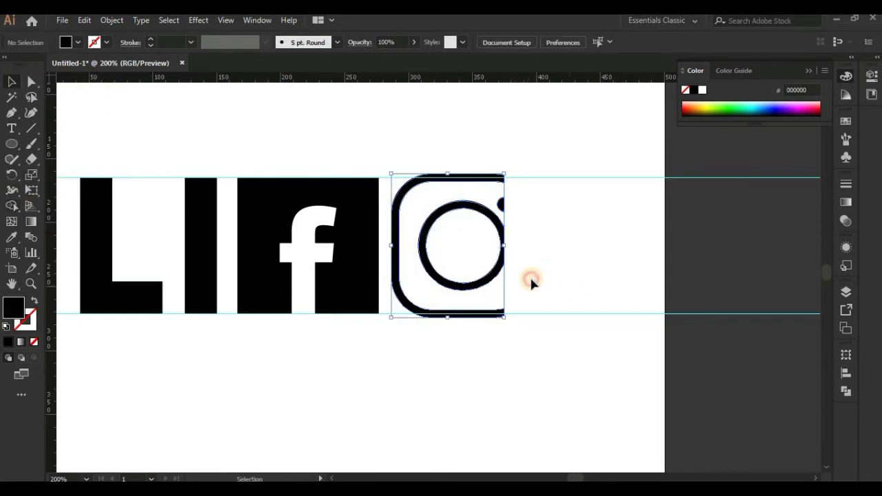
{"action": "left_click", "coordinate": [502, 284]}
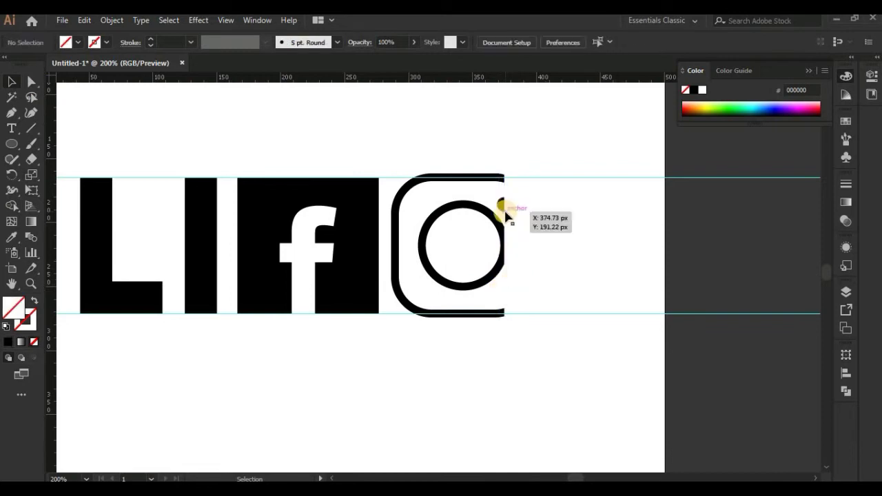
{"action": "key", "text": "ctrl+plus"}
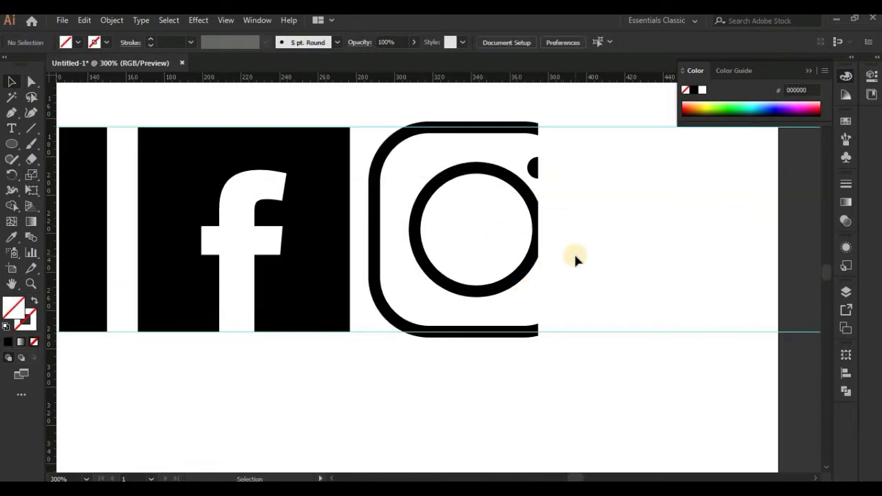
{"action": "left_click_drag", "start_coordinate": [545, 136], "coordinate": [451, 329]}
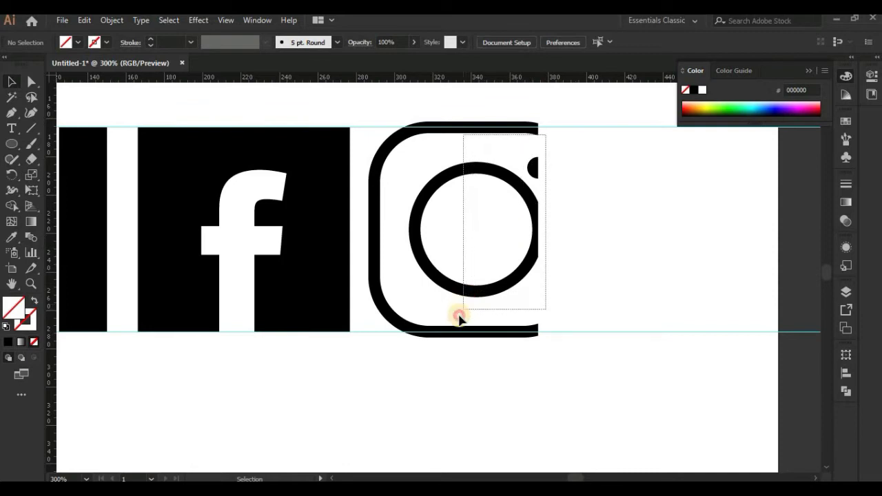
{"action": "right_click", "coordinate": [483, 267]}
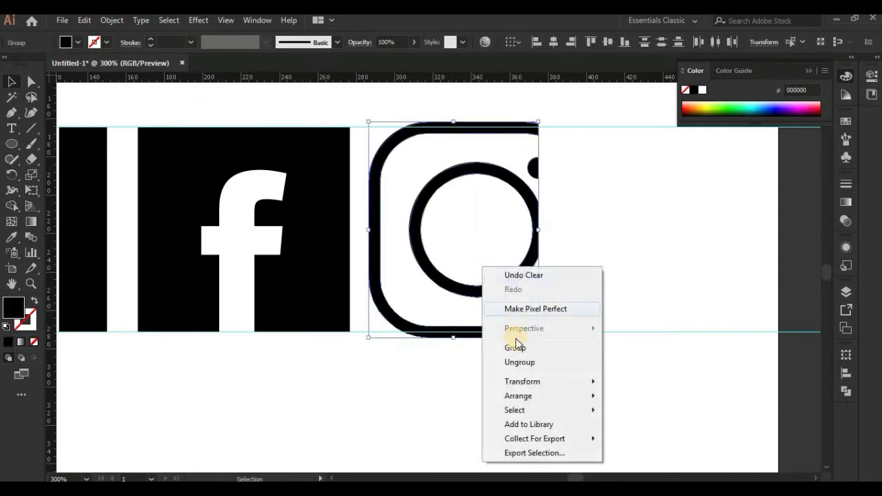
{"action": "left_click", "coordinate": [578, 240]}
{"action": "key", "text": "ctrl+minus"}
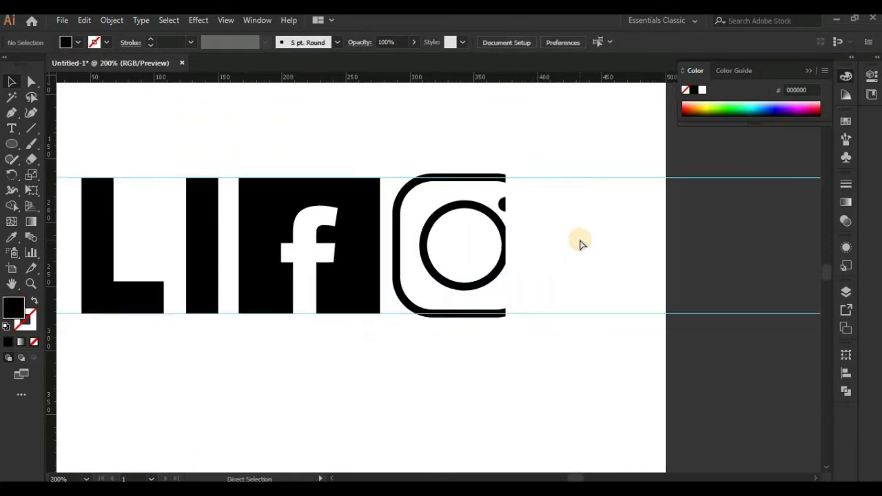
{"action": "key", "text": "ctrl+minus"}
{"action": "left_click_drag", "start_coordinate": [315, 351], "coordinate": [447, 349]}
{"action": "key", "text": "ctrl+plus"}
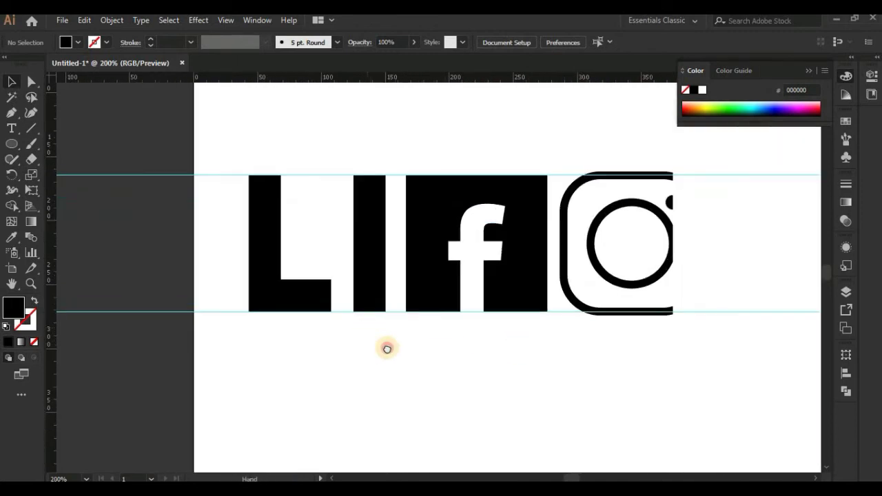
{"action": "left_click_drag", "start_coordinate": [388, 347], "coordinate": [410, 367]}
Step: Draw a circle with the Ellipse tool below the lettering
{"action": "left_click_drag", "start_coordinate": [471, 349], "coordinate": [375, 193]}
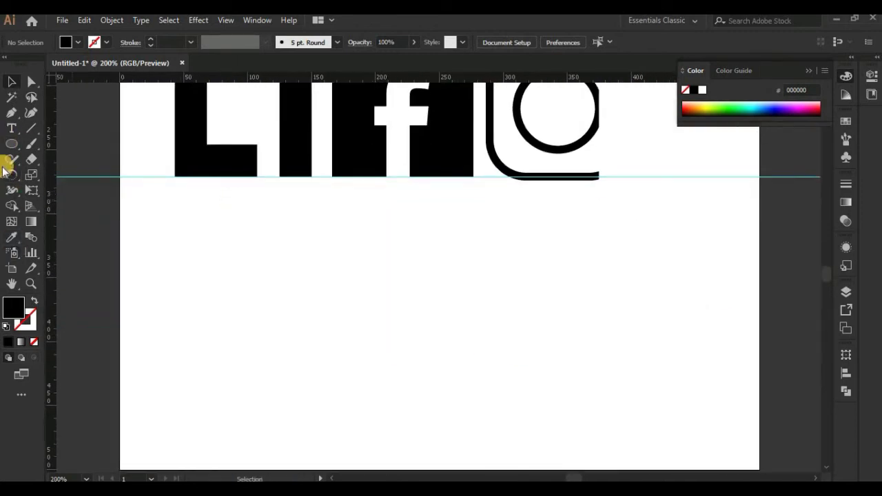
{"action": "left_click_drag", "start_coordinate": [12, 150], "coordinate": [64, 180]}
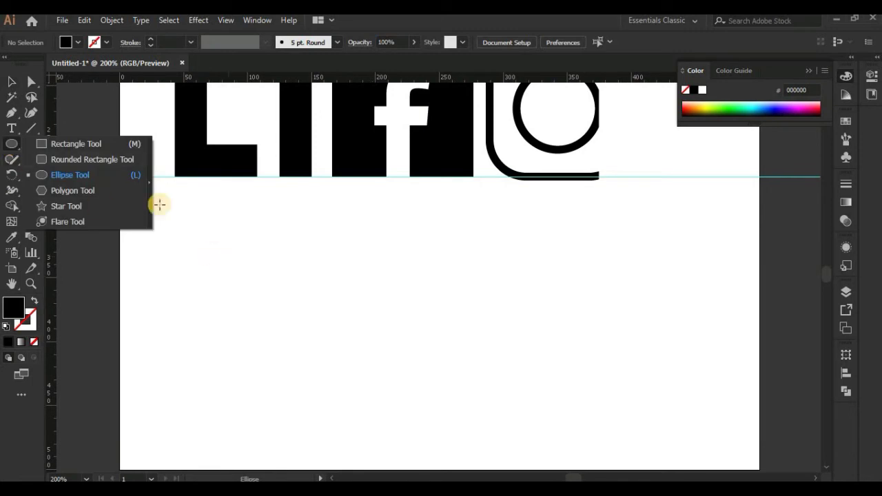
{"action": "left_click_drag", "start_coordinate": [356, 298], "coordinate": [417, 376]}
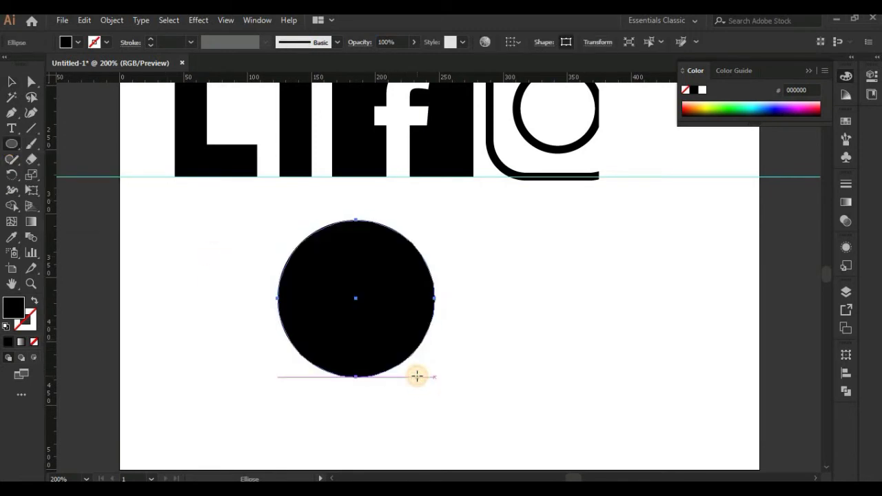
{"action": "key", "text": "v"}
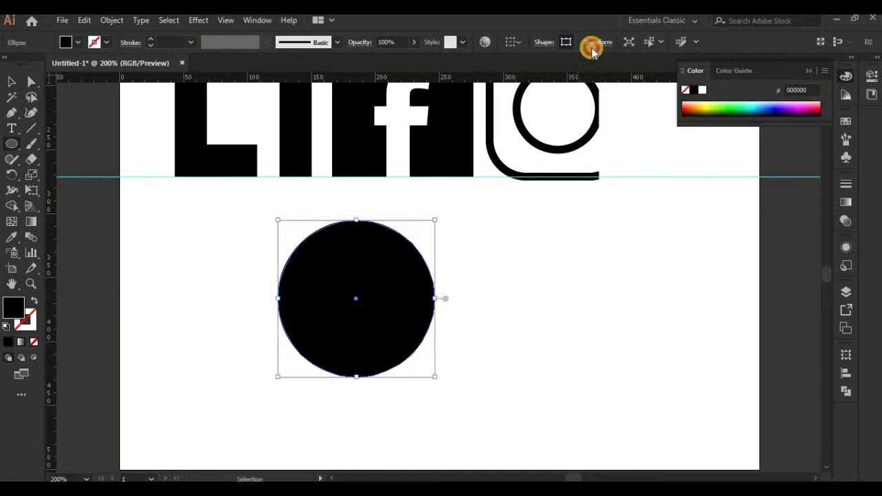
Step: Size the circle to 100 × 100 px and swap it to a black outline with no fill
{"action": "left_click", "coordinate": [594, 42]}
{"action": "left_click", "coordinate": [576, 63]}
{"action": "type", "text": "100"}
{"action": "key", "text": "Tab"}
{"action": "type", "text": "100"}
{"action": "key", "text": "Return"}
{"action": "key", "text": "l"}
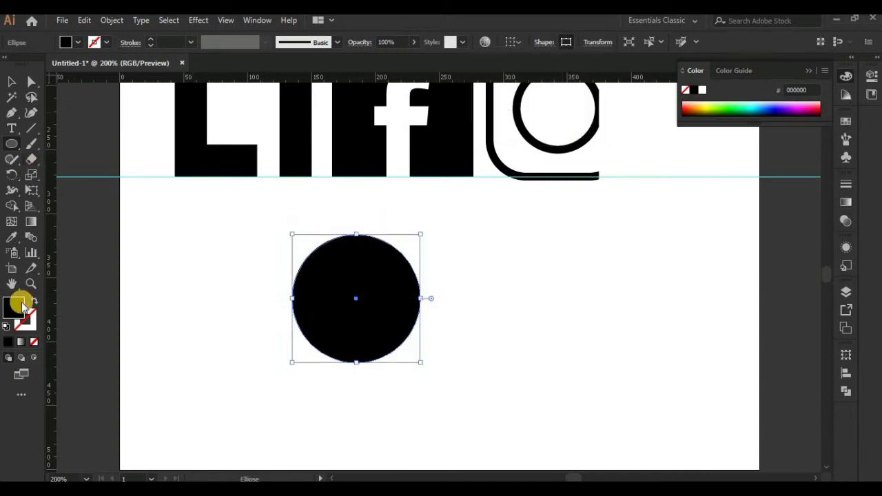
{"action": "left_click", "coordinate": [34, 301]}
{"action": "left_click", "coordinate": [11, 82]}
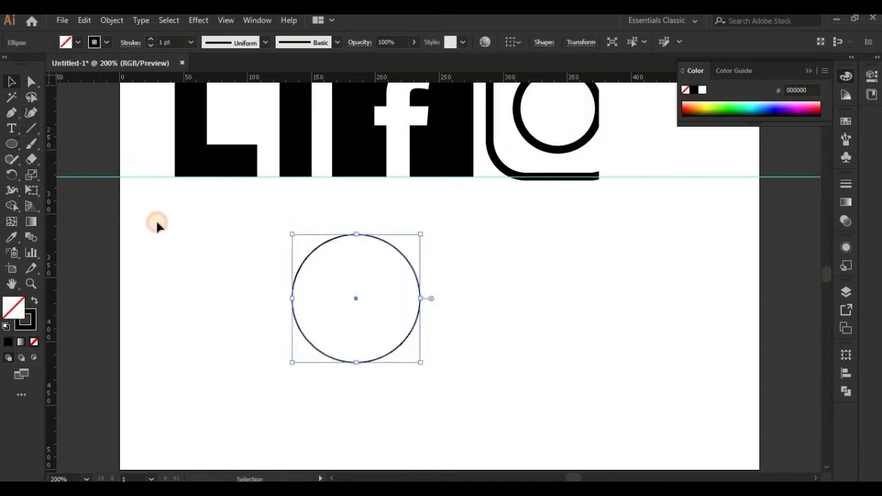
{"action": "left_click", "coordinate": [186, 263]}
Step: Make a 25% scaled copy of the circle with the Scale tool
{"action": "key", "text": "ctrl+plus"}
{"action": "key", "text": "ctrl+plus"}
{"action": "left_click_drag", "start_coordinate": [167, 211], "coordinate": [206, 275]}
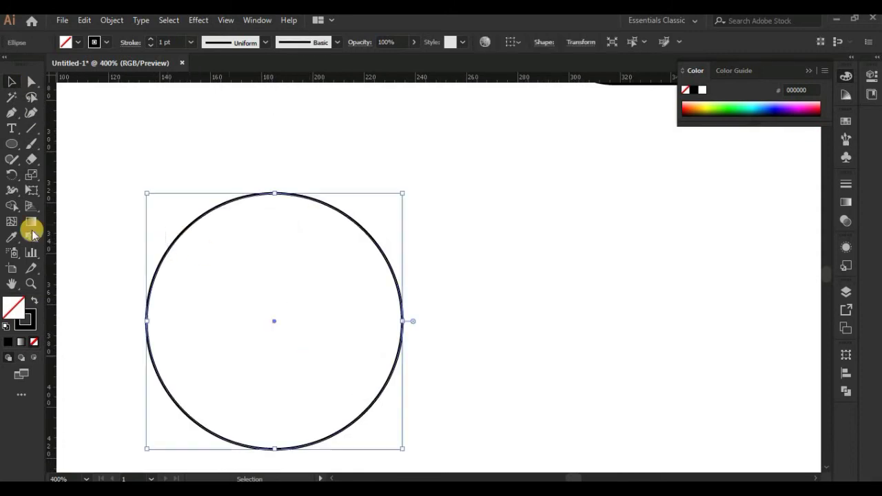
{"action": "double_click", "coordinate": [31, 174]}
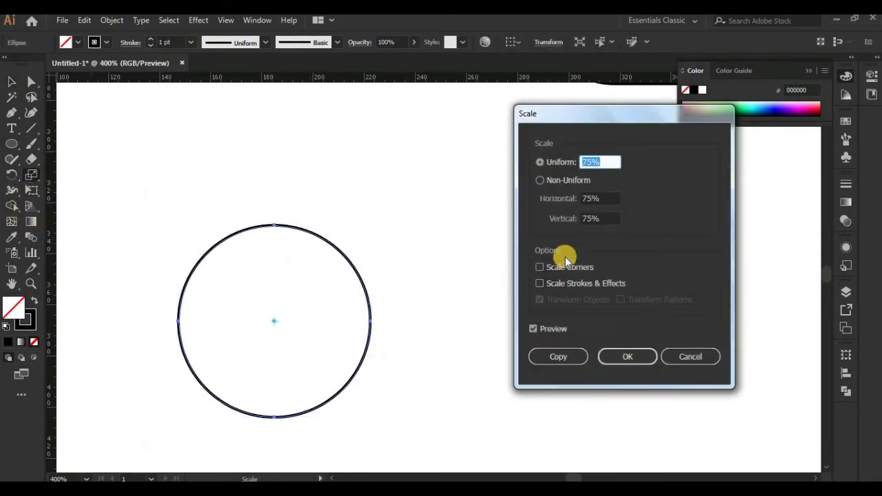
{"action": "type", "text": "25"}
{"action": "left_click", "coordinate": [560, 357]}
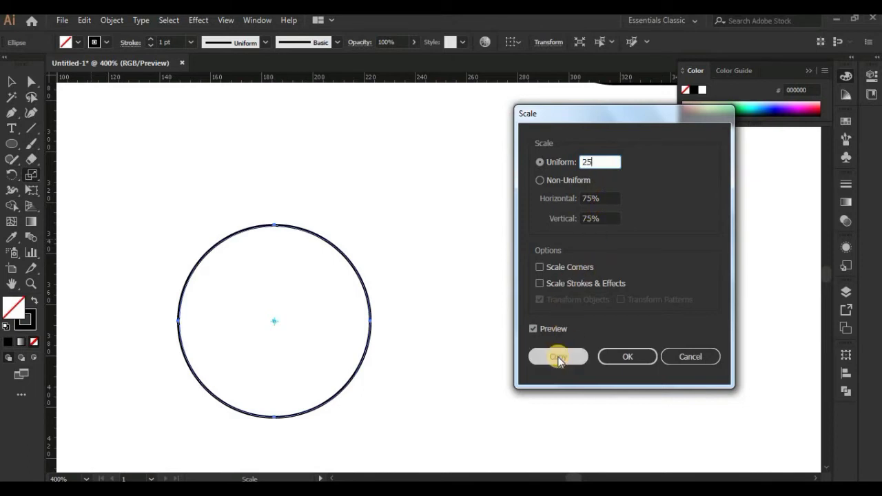
{"action": "left_click", "coordinate": [554, 330]}
{"action": "left_click", "coordinate": [554, 331]}
{"action": "left_click", "coordinate": [557, 357]}
{"action": "left_click", "coordinate": [559, 359]}
Step: Place two small circles on the big circle's top rim and rotate them 45°
{"action": "left_click", "coordinate": [11, 81]}
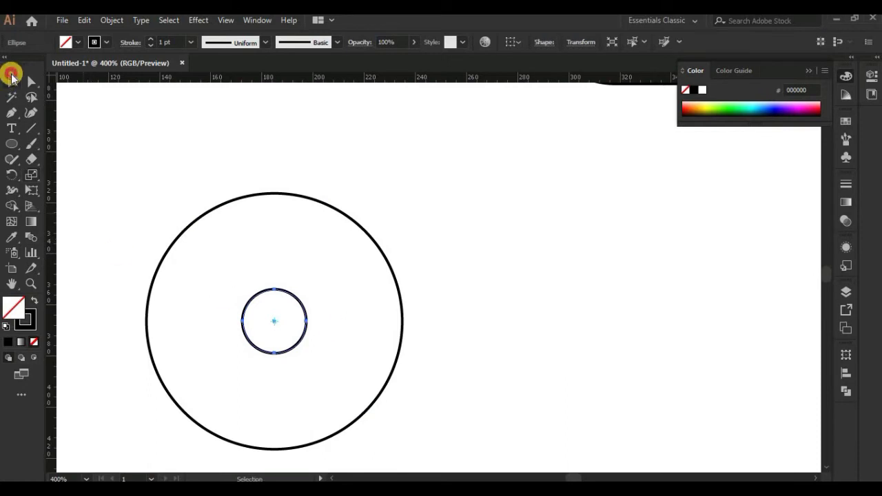
{"action": "mouse_move", "coordinate": [346, 338]}
{"action": "left_mouse_down"}
{"action": "mouse_move", "coordinate": [436, 344]}
{"action": "mouse_move", "coordinate": [197, 344]}
{"action": "left_mouse_up"}
{"action": "left_click", "coordinate": [274, 286]}
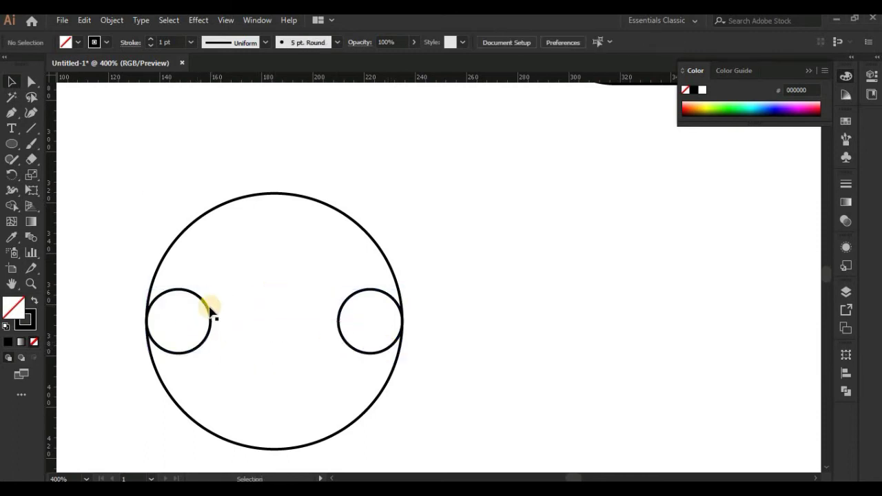
{"action": "left_click_drag", "start_coordinate": [208, 309], "coordinate": [305, 214]}
{"action": "key", "text": "ctrl+a"}
{"action": "left_click_drag", "start_coordinate": [510, 379], "coordinate": [222, 172]}
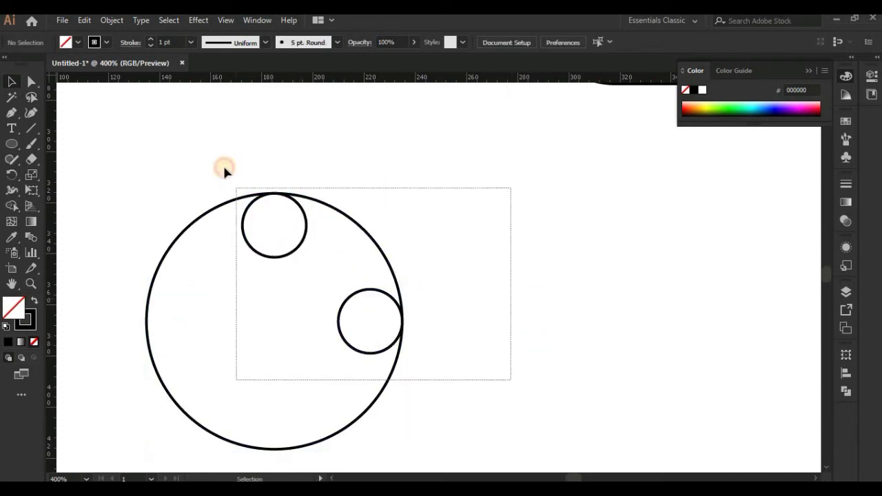
{"action": "left_click_drag", "start_coordinate": [408, 189], "coordinate": [276, 136]}
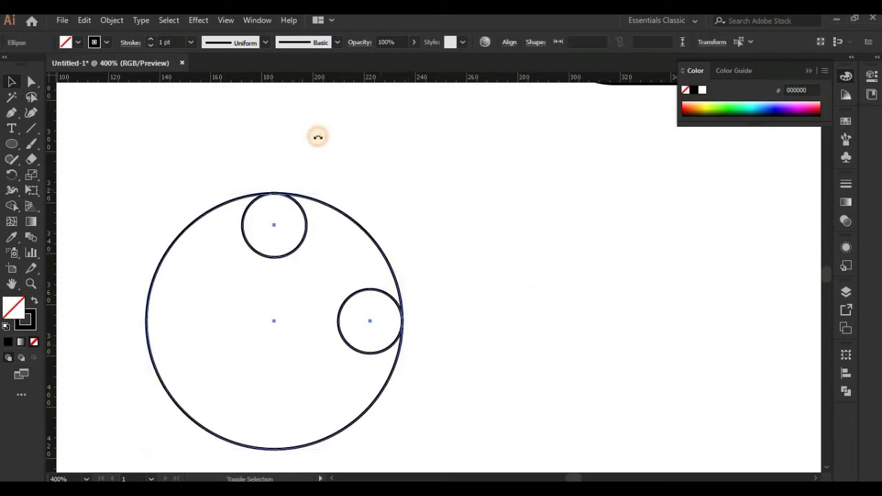
{"action": "left_click", "coordinate": [474, 241]}
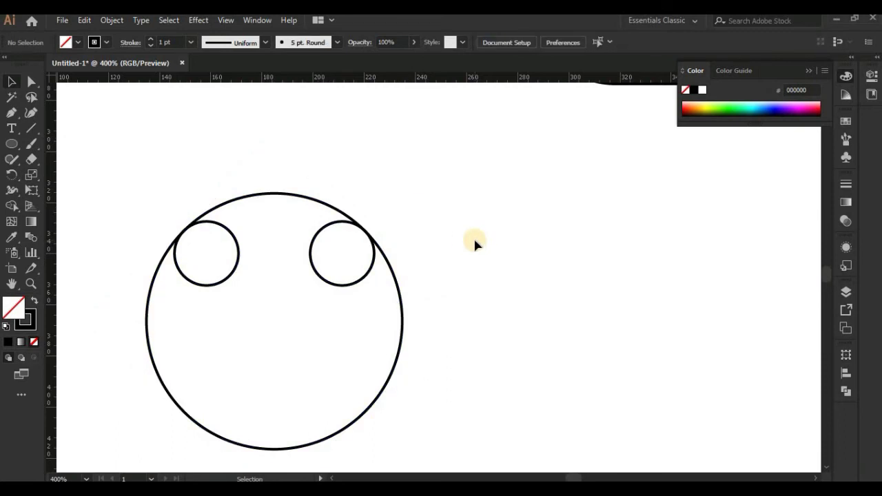
Step: Make a concentric 75% copy of the big circle
{"action": "left_click", "coordinate": [402, 310]}
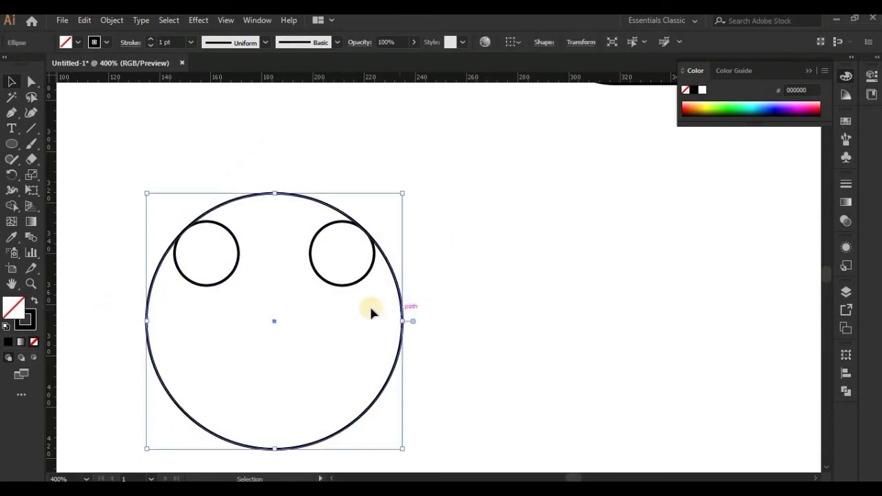
{"action": "left_click", "coordinate": [30, 165]}
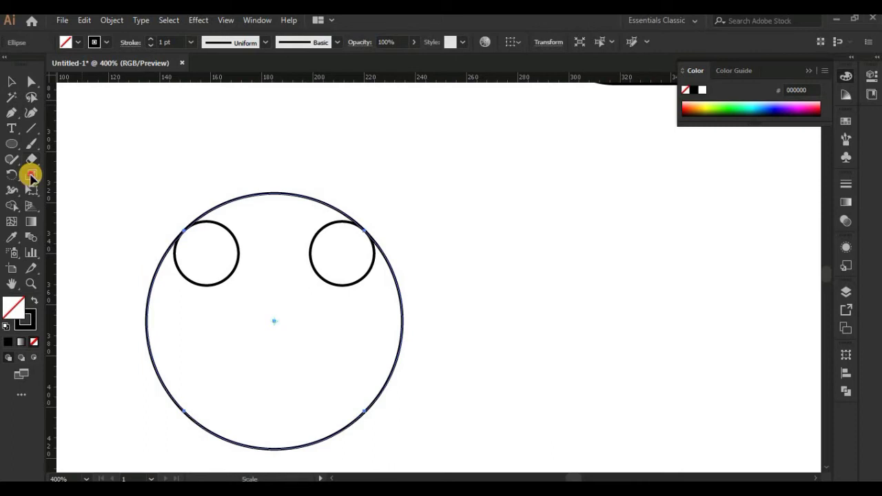
{"action": "double_click", "coordinate": [30, 176]}
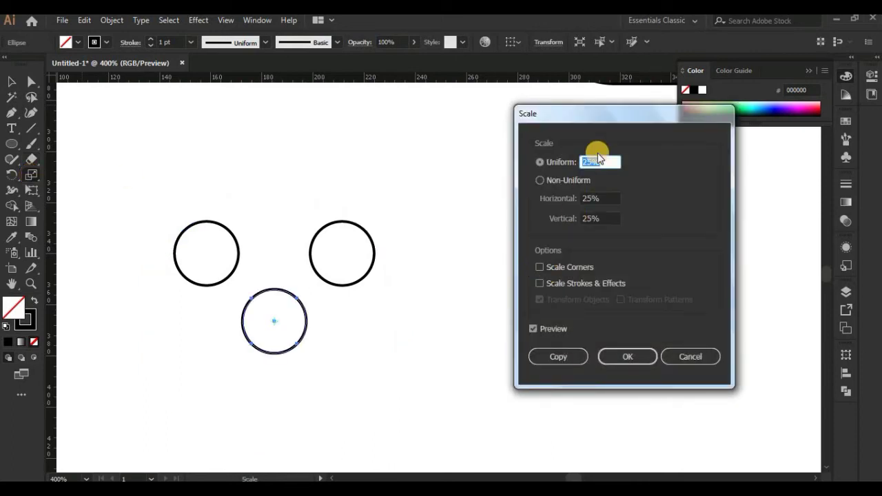
{"action": "left_click", "coordinate": [553, 334]}
{"action": "double_click", "coordinate": [600, 161]}
{"action": "type", "text": "725"}
{"action": "key", "text": "Left"}
{"action": "key", "text": "BackSpace"}
{"action": "left_click", "coordinate": [534, 329]}
{"action": "left_click", "coordinate": [558, 357]}
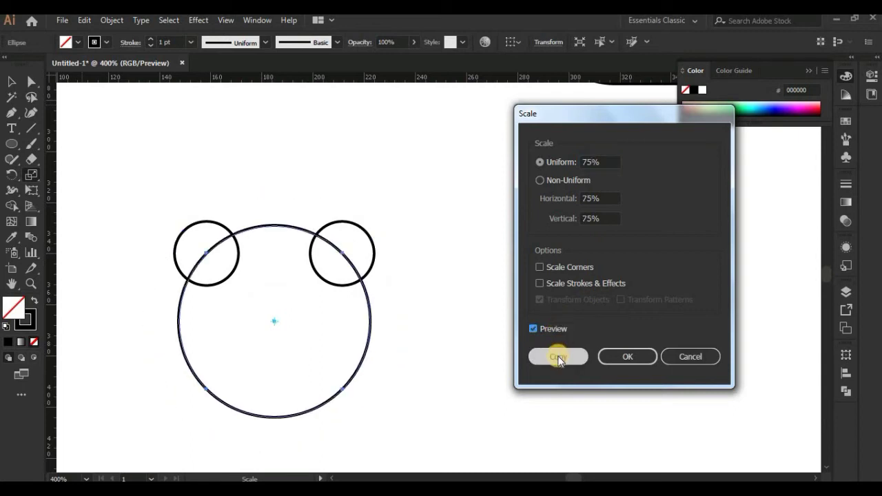
Step: Create a five-sided polygon, move it over the circles and shrink it to fit the inner circle
{"action": "left_click", "coordinate": [17, 151]}
{"action": "left_click", "coordinate": [120, 193]}
{"action": "left_click", "coordinate": [500, 250]}
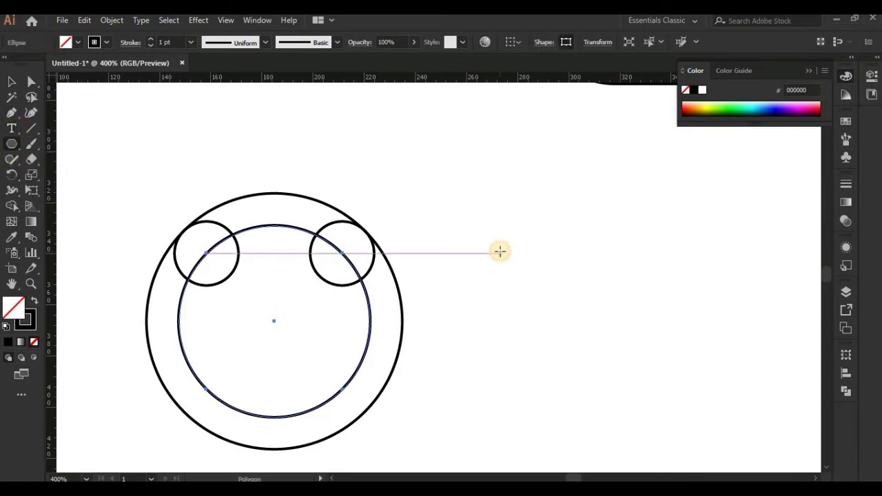
{"action": "left_click", "coordinate": [537, 311]}
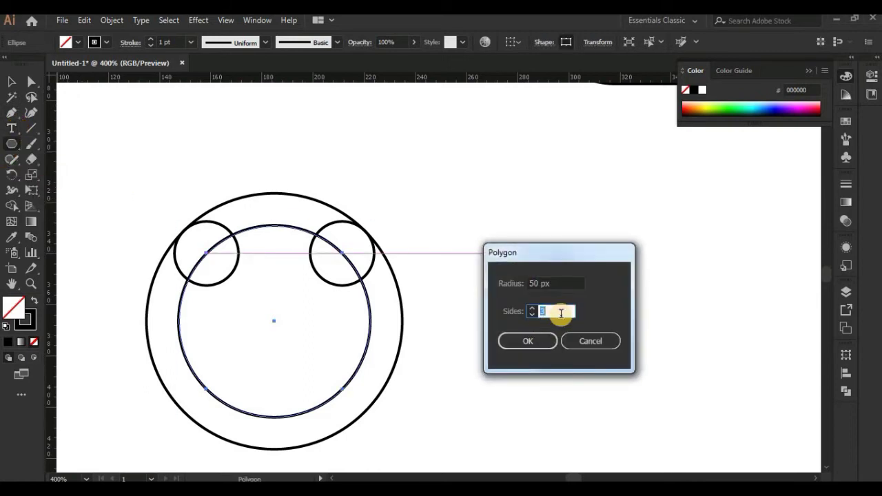
{"action": "left_click", "coordinate": [529, 341]}
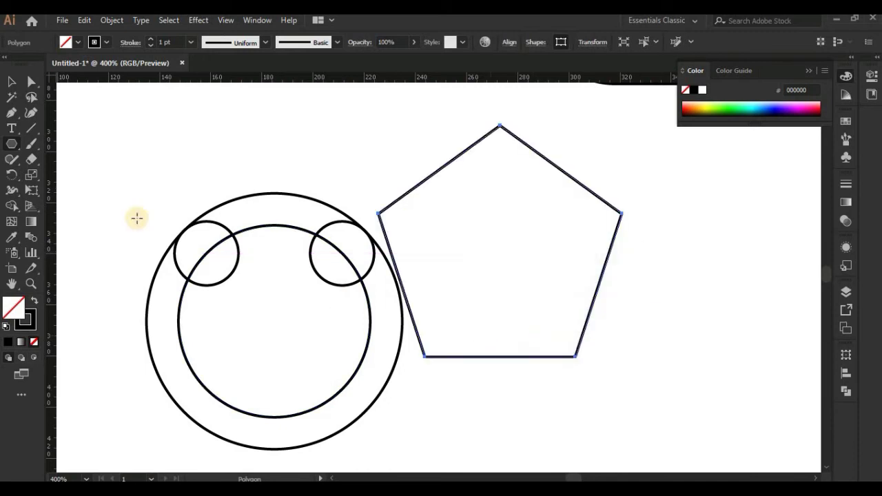
{"action": "left_click", "coordinate": [11, 82]}
{"action": "mouse_move", "coordinate": [567, 296]}
{"action": "left_mouse_down"}
{"action": "mouse_move", "coordinate": [363, 347]}
{"action": "mouse_move", "coordinate": [372, 367]}
{"action": "mouse_move", "coordinate": [365, 363]}
{"action": "left_mouse_up"}
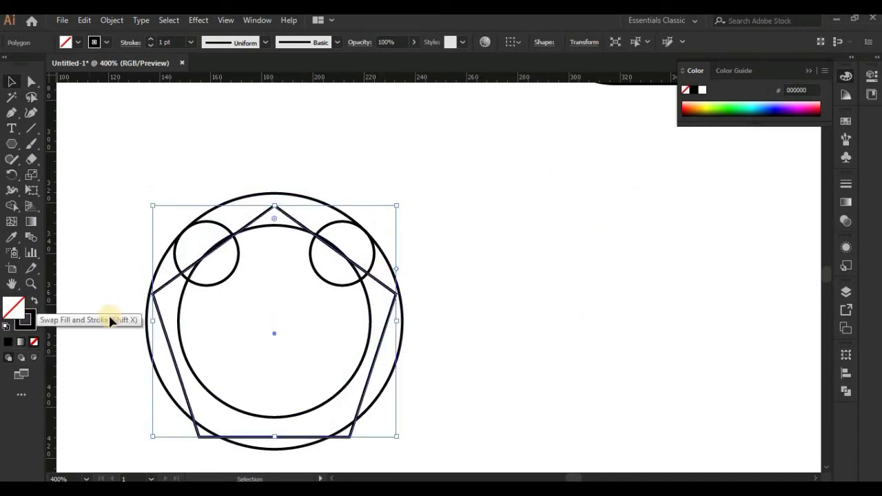
{"action": "mouse_move", "coordinate": [400, 205]}
{"action": "left_mouse_down"}
{"action": "mouse_move", "coordinate": [400, 235]}
{"action": "mouse_move", "coordinate": [412, 235]}
{"action": "left_mouse_up"}
Step: Nudge the pentagon up toward the inner circle's top and select all construction shapes
{"action": "left_click", "coordinate": [499, 306]}
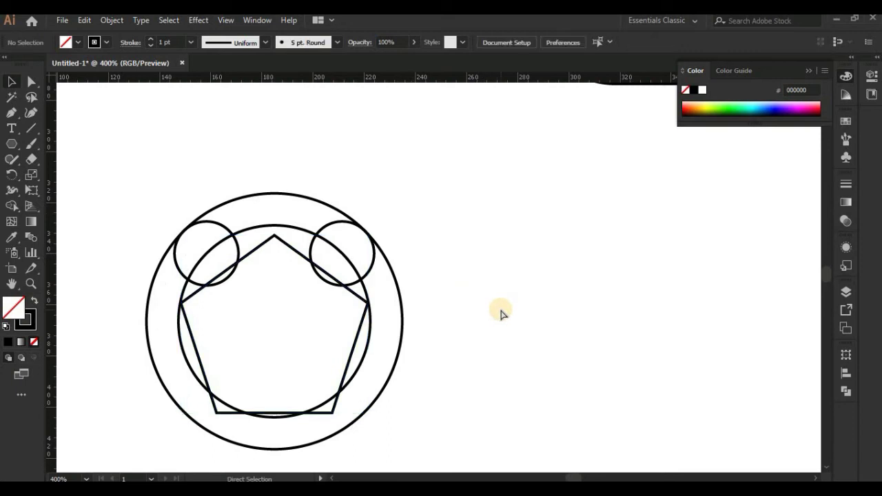
{"action": "scroll", "coordinate": [422, 312], "scroll_direction": "up", "scroll_amount": 1}
{"action": "mouse_move", "coordinate": [216, 230]}
{"action": "left_mouse_down"}
{"action": "mouse_move", "coordinate": [219, 219]}
{"action": "mouse_move", "coordinate": [246, 232]}
{"action": "left_mouse_up"}
{"action": "scroll", "coordinate": [513, 231], "scroll_direction": "down", "scroll_amount": 2}
{"action": "scroll", "coordinate": [513, 230], "scroll_direction": "left", "scroll_amount": 3}
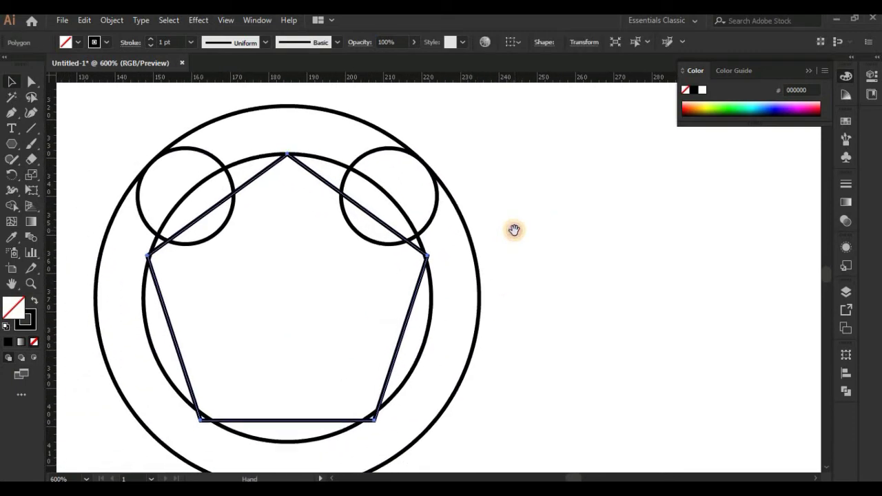
{"action": "left_click", "coordinate": [555, 178]}
{"action": "left_click_drag", "start_coordinate": [552, 142], "coordinate": [124, 412]}
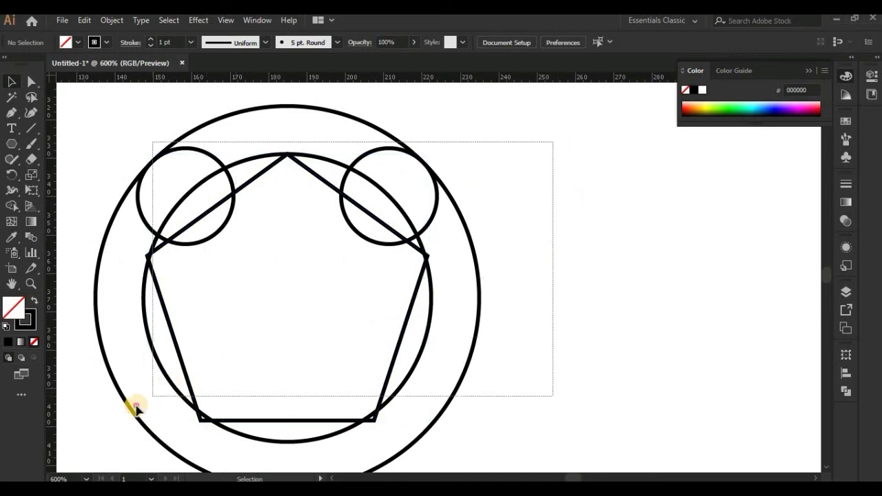
Step: Merge the top band with the small-circle regions using Shape Builder
{"action": "left_click", "coordinate": [12, 206]}
{"action": "left_click_drag", "start_coordinate": [162, 199], "coordinate": [298, 136]}
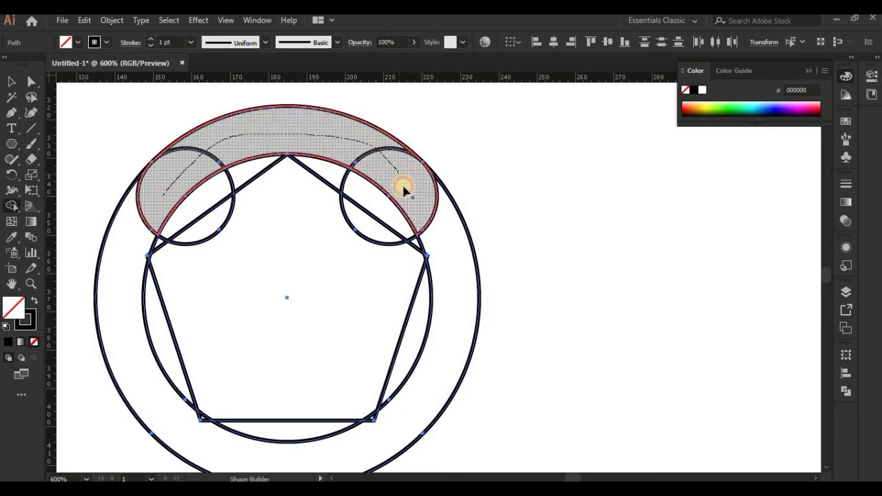
{"action": "left_click_drag", "start_coordinate": [383, 157], "coordinate": [389, 207]}
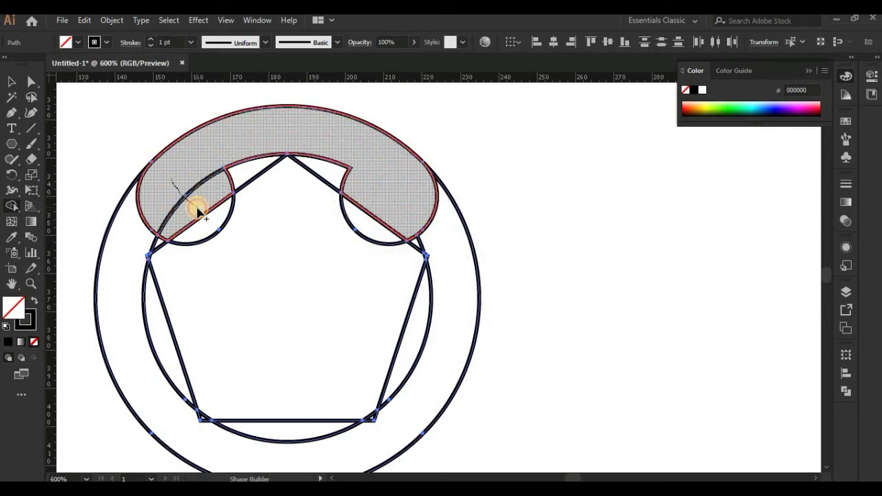
{"action": "left_click_drag", "start_coordinate": [191, 208], "coordinate": [197, 202]}
{"action": "left_click", "coordinate": [11, 81]}
Step: Move the lobed handset band aside and delete the leftover circles and pentagon
{"action": "left_click", "coordinate": [498, 197]}
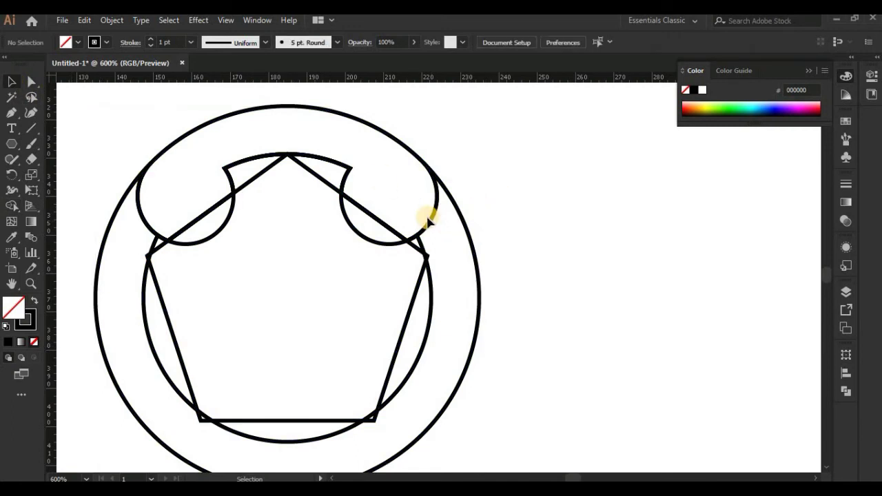
{"action": "mouse_move", "coordinate": [432, 221]}
{"action": "left_mouse_down"}
{"action": "mouse_move", "coordinate": [692, 276]}
{"action": "mouse_move", "coordinate": [773, 246]}
{"action": "left_mouse_up"}
{"action": "left_click", "coordinate": [623, 343]}
{"action": "key", "text": "ctrl+minus"}
{"action": "key", "text": "ctrl+minus"}
{"action": "left_click_drag", "start_coordinate": [255, 173], "coordinate": [377, 373]}
{"action": "key", "text": "Delete"}
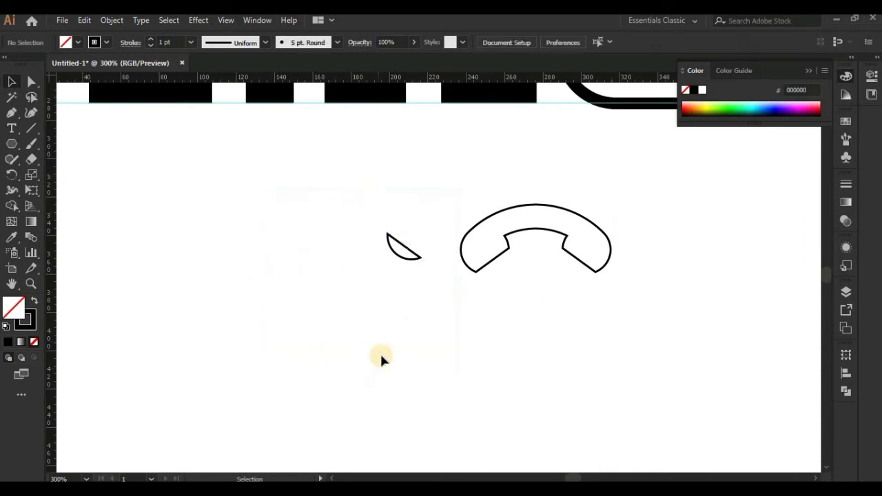
Step: Delete the small wedge and draw a square left of the handset
{"action": "left_click_drag", "start_coordinate": [450, 330], "coordinate": [456, 334]}
{"action": "key", "text": "Delete"}
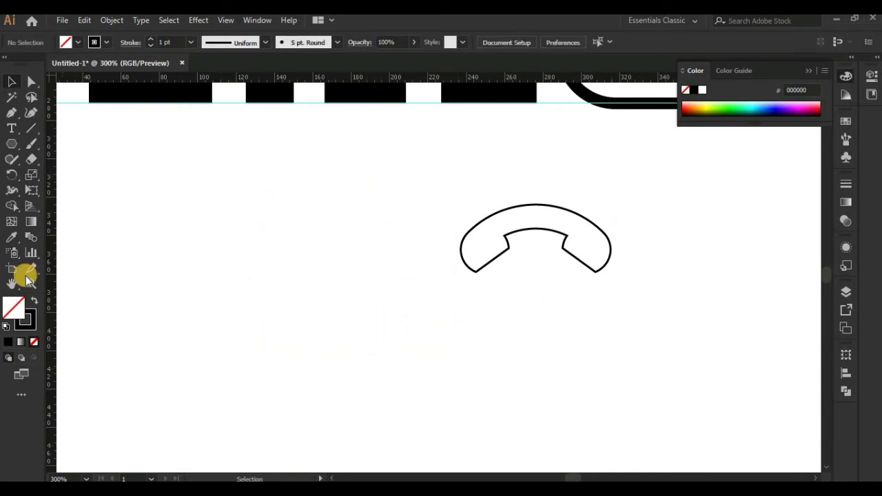
{"action": "left_click_drag", "start_coordinate": [11, 144], "coordinate": [64, 148]}
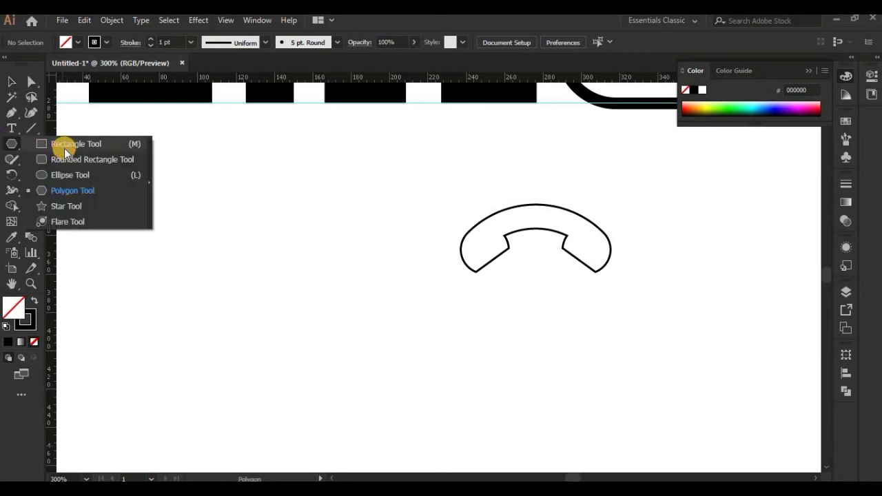
{"action": "left_click", "coordinate": [64, 148]}
{"action": "left_click_drag", "start_coordinate": [261, 307], "coordinate": [319, 395]}
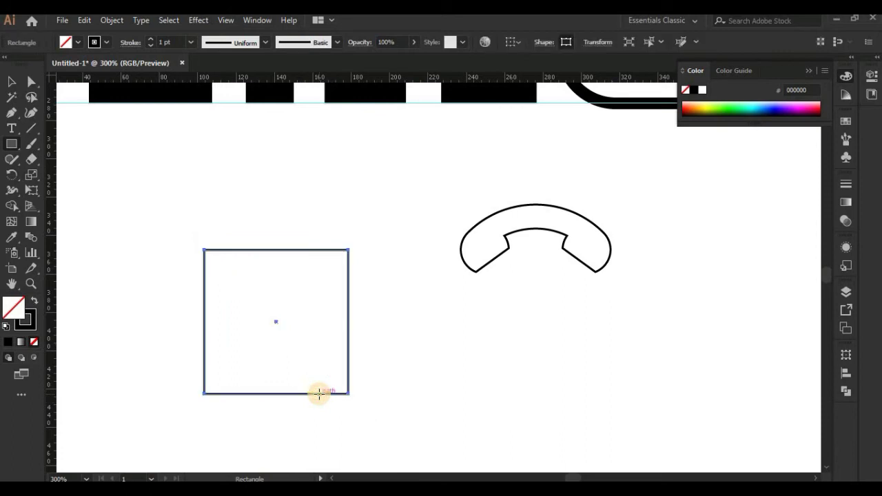
Step: Set the square's width and height to 100 px in Transform
{"action": "left_click", "coordinate": [597, 42]}
{"action": "double_click", "coordinate": [565, 63]}
{"action": "type", "text": "0"}
{"action": "key", "text": "Tab"}
{"action": "type", "text": "100"}
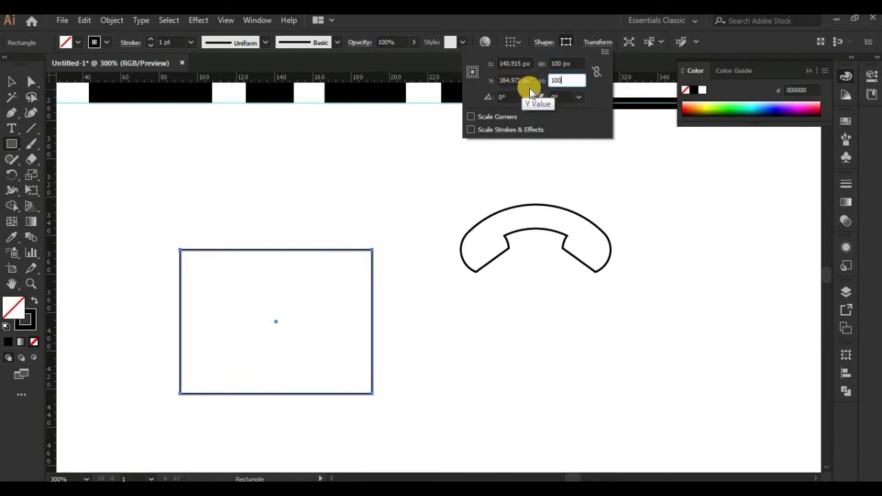
{"action": "key", "text": "Return"}
{"action": "left_click", "coordinate": [12, 81]}
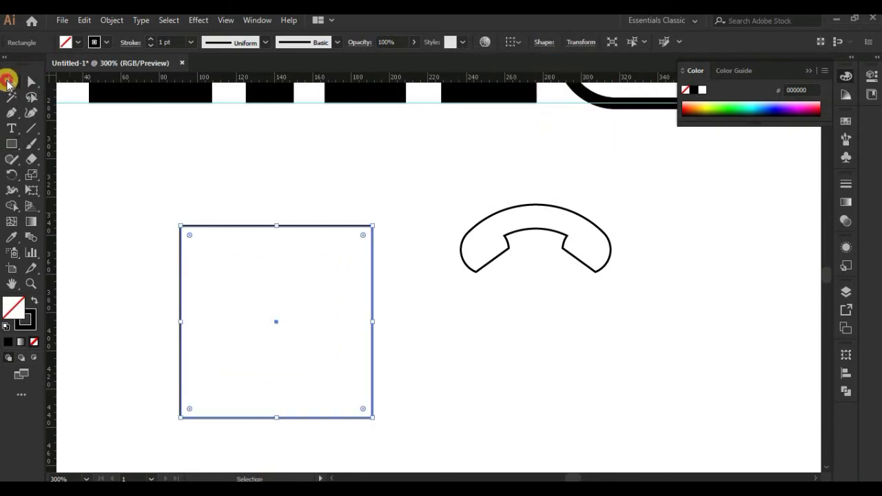
{"action": "left_click", "coordinate": [105, 164]}
Step: Draw a circle from the square's centre that fits exactly inside it
{"action": "left_click_drag", "start_coordinate": [294, 287], "coordinate": [283, 238]}
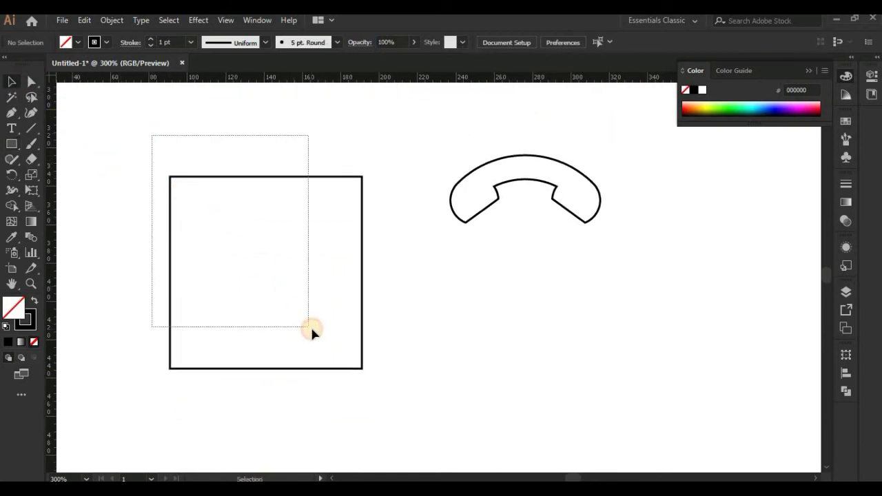
{"action": "left_click_drag", "start_coordinate": [152, 135], "coordinate": [310, 328]}
{"action": "left_click_drag", "start_coordinate": [11, 143], "coordinate": [48, 173]}
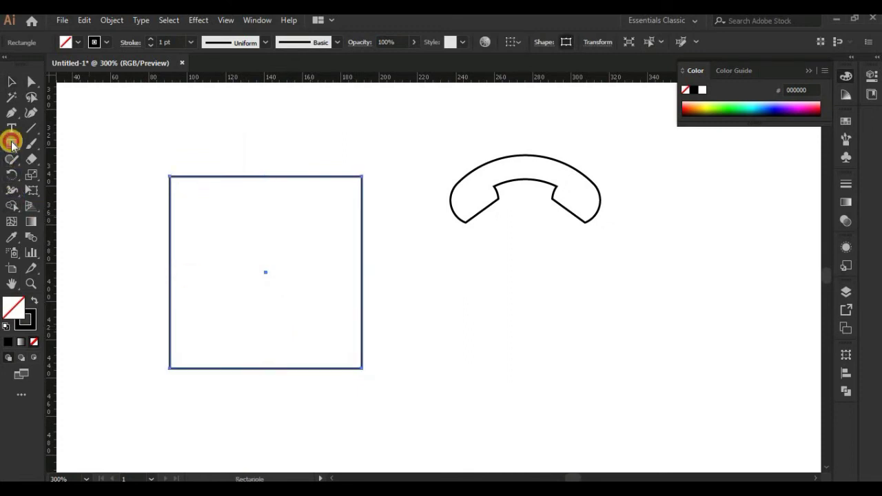
{"action": "left_click_drag", "start_coordinate": [264, 272], "coordinate": [331, 367]}
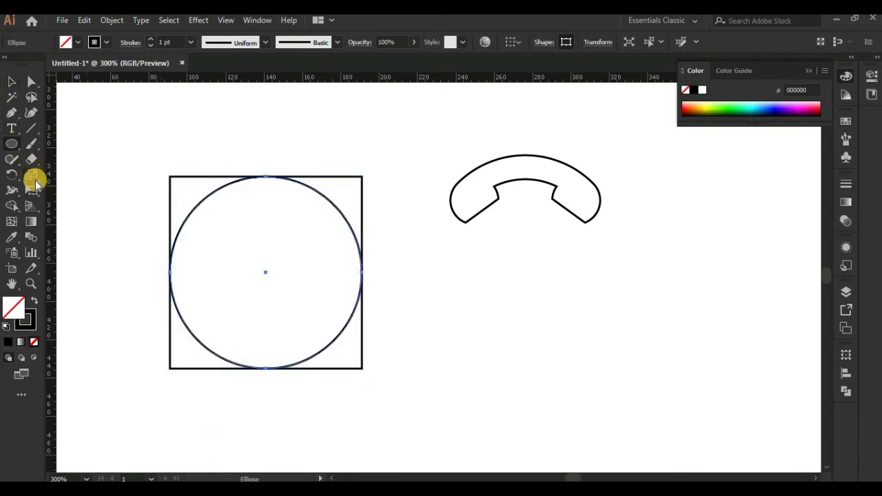
Step: Make a concentric 75% copy of the inscribed circle
{"action": "double_click", "coordinate": [31, 174]}
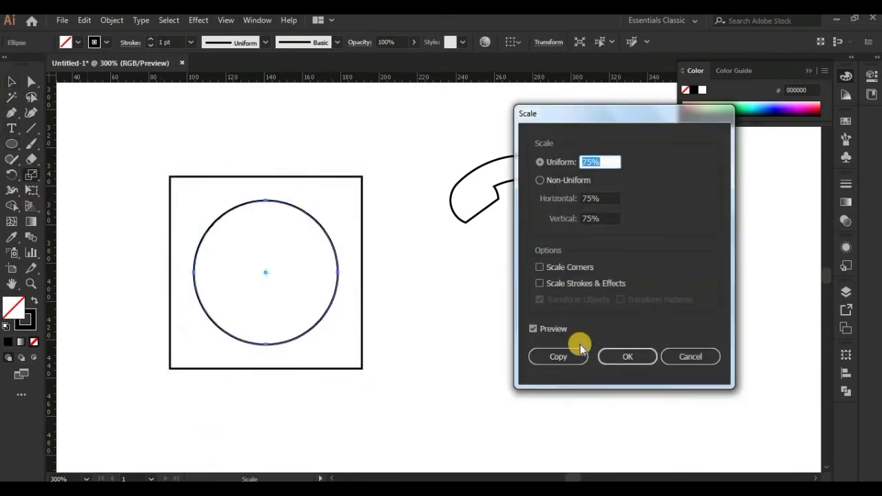
{"action": "left_click", "coordinate": [574, 357]}
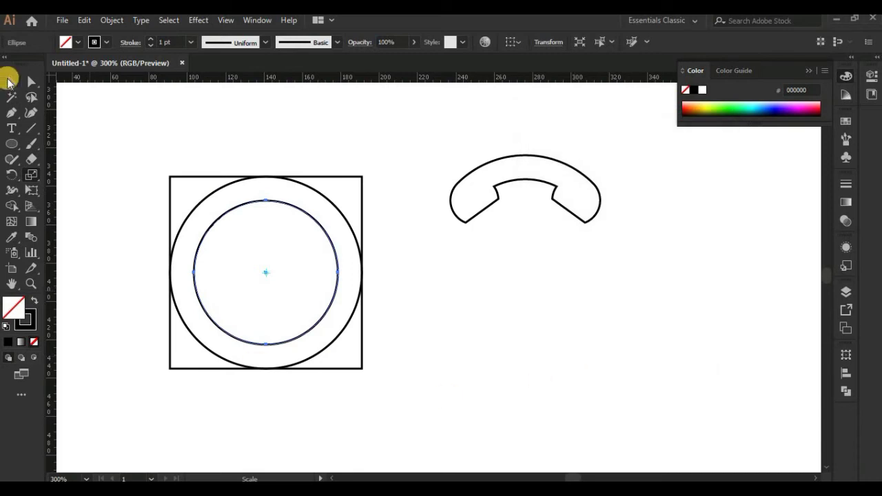
{"action": "left_click", "coordinate": [10, 82]}
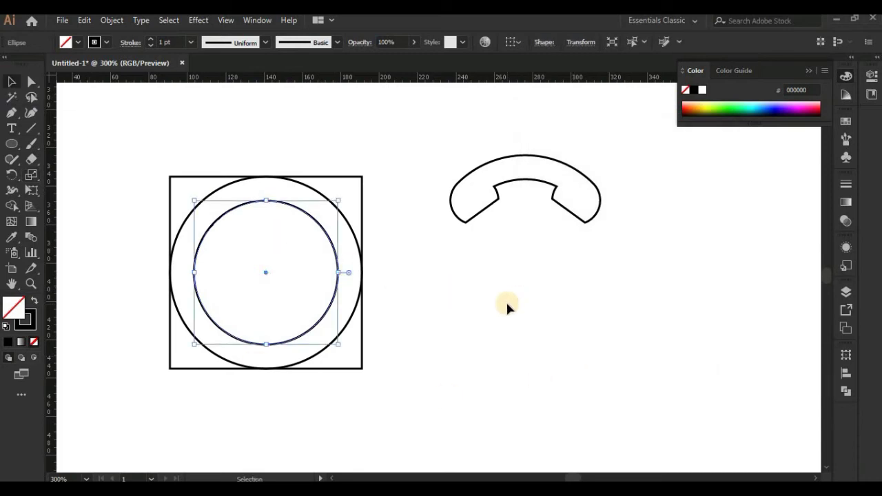
{"action": "left_click", "coordinate": [96, 143]}
Step: Draw a diagonal line from the square's top-left to bottom-right corner with the Pen tool
{"action": "left_click", "coordinate": [11, 113]}
{"action": "left_click", "coordinate": [153, 161]}
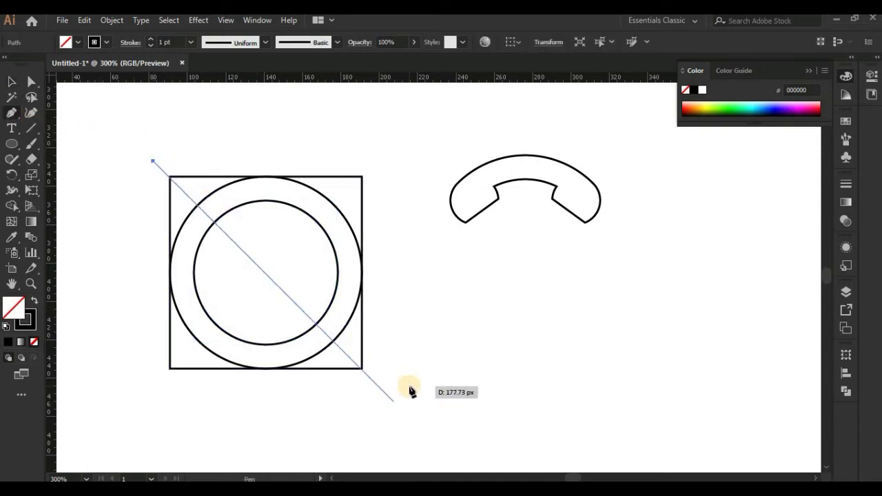
{"action": "left_click", "coordinate": [393, 401]}
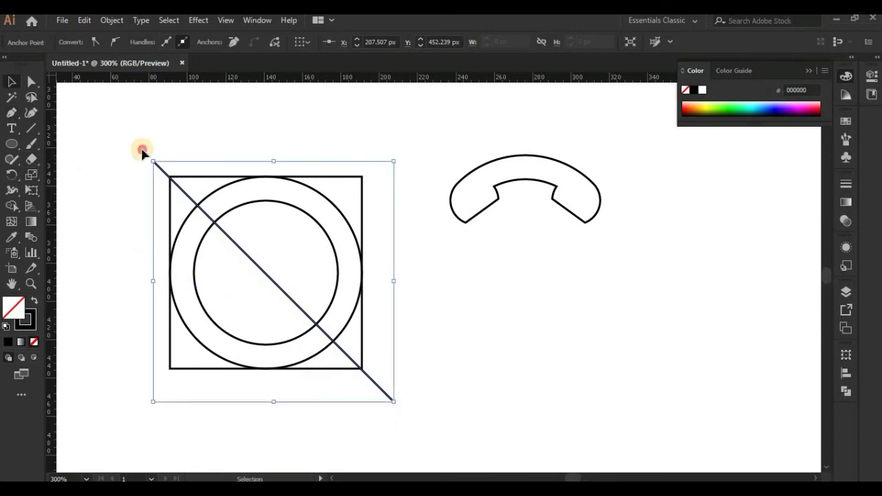
{"action": "left_click", "coordinate": [142, 152]}
{"action": "left_click_drag", "start_coordinate": [247, 256], "coordinate": [244, 256]}
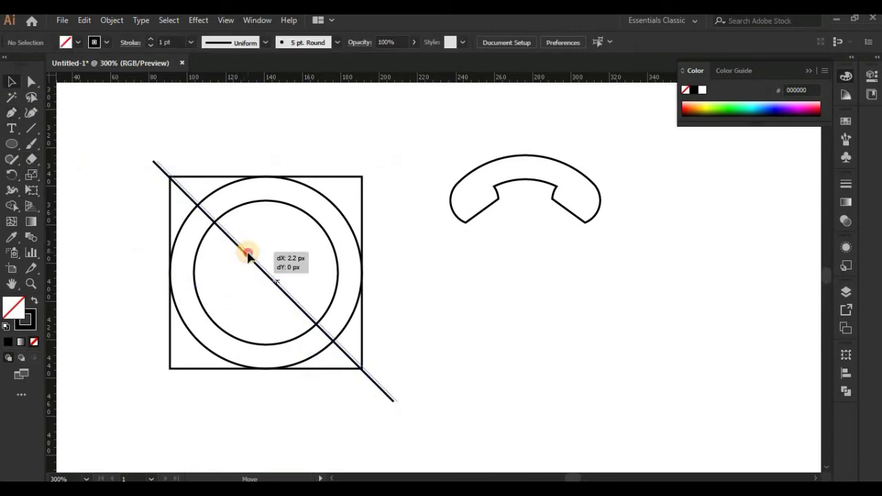
Step: Duplicate the diagonal and rotate it 90° so the two lines form an X
{"action": "left_click", "coordinate": [274, 280]}
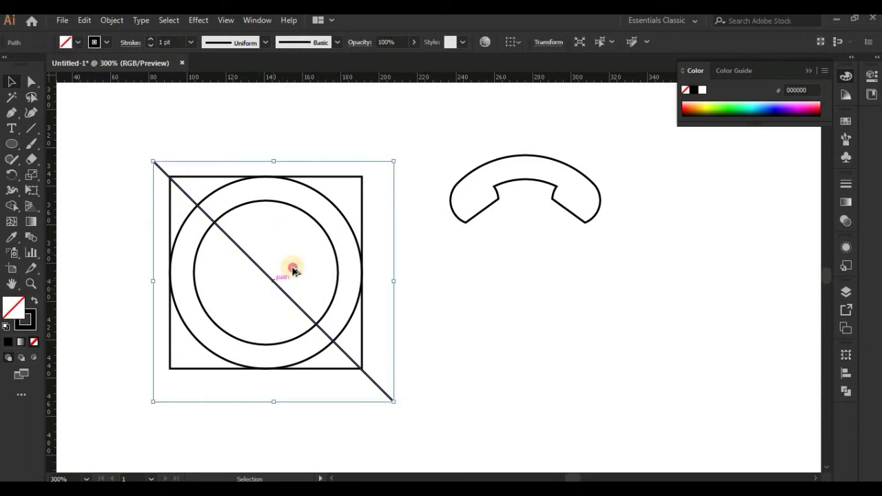
{"action": "left_click_drag", "start_coordinate": [293, 271], "coordinate": [386, 256]}
{"action": "left_click_drag", "start_coordinate": [424, 138], "coordinate": [382, 361]}
{"action": "left_click_drag", "start_coordinate": [280, 281], "coordinate": [253, 293]}
{"action": "left_click", "coordinate": [421, 295]}
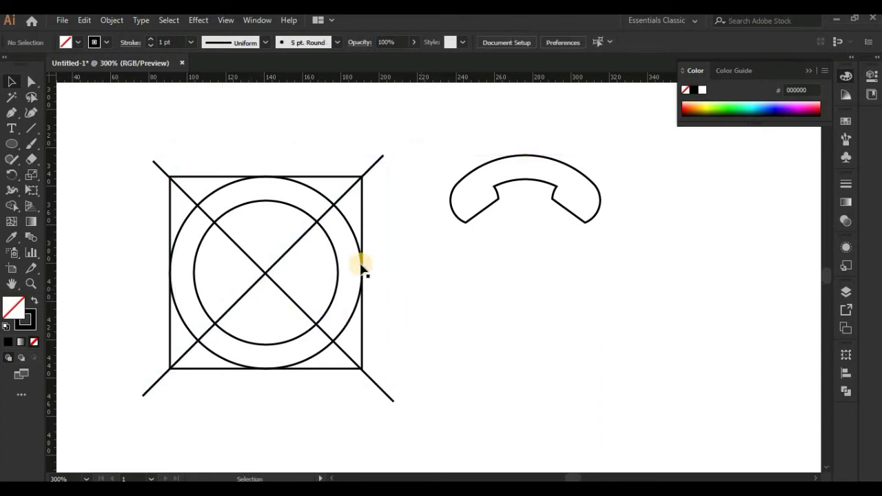
{"action": "scroll", "coordinate": [254, 416], "scroll_direction": "down", "scroll_amount": 1}
Step: Pen a triangular tail from the inner circle to the square's bottom-left corner
{"action": "left_click", "coordinate": [11, 112]}
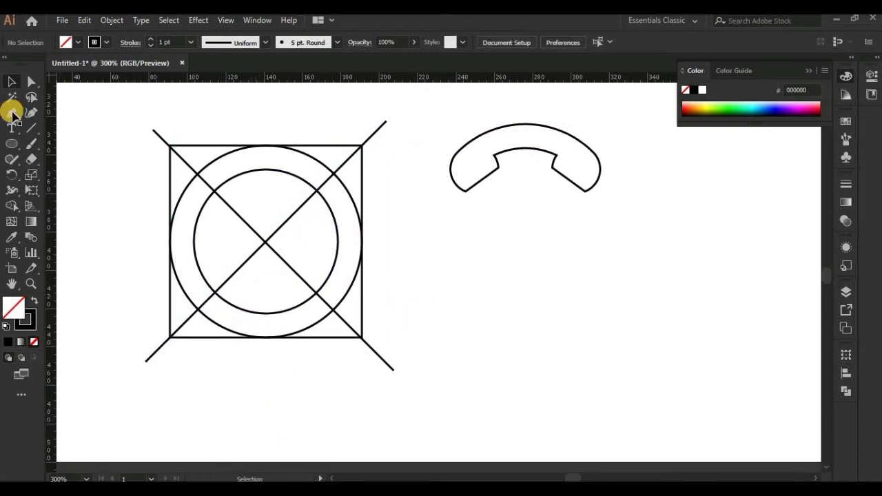
{"action": "left_click", "coordinate": [214, 191]}
{"action": "left_click", "coordinate": [170, 337]}
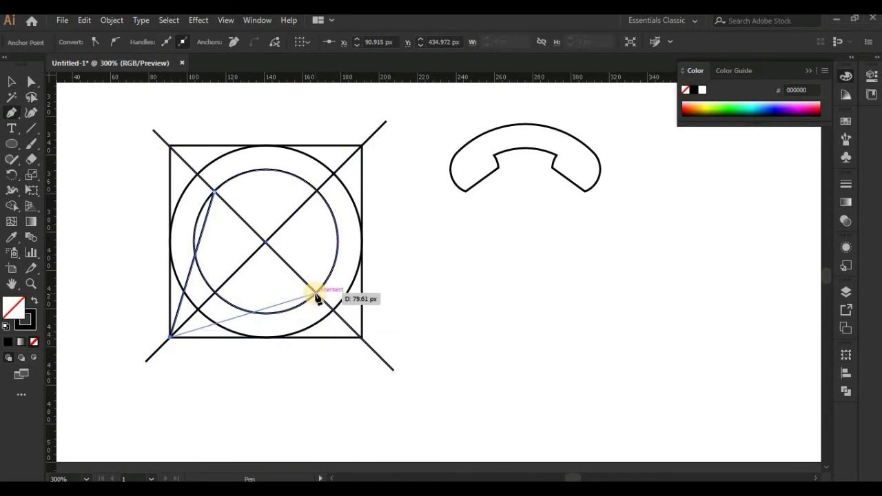
{"action": "left_click", "coordinate": [316, 297]}
{"action": "key", "text": "v"}
Step: Shape Builder away stray segments and merge the tail, ring and inner circle
{"action": "left_click_drag", "start_coordinate": [448, 445], "coordinate": [15, 217]}
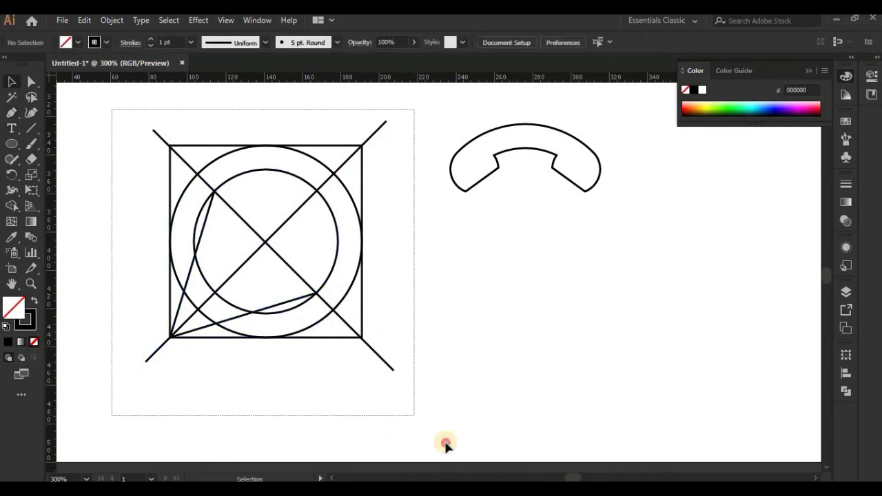
{"action": "left_click", "coordinate": [11, 205]}
{"action": "left_click", "coordinate": [204, 223], "text": "alt"}
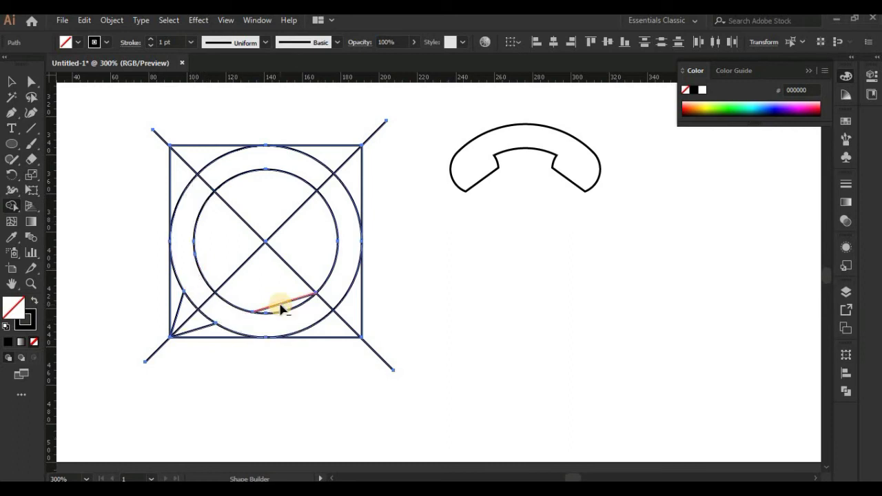
{"action": "left_click", "coordinate": [282, 308], "text": "alt"}
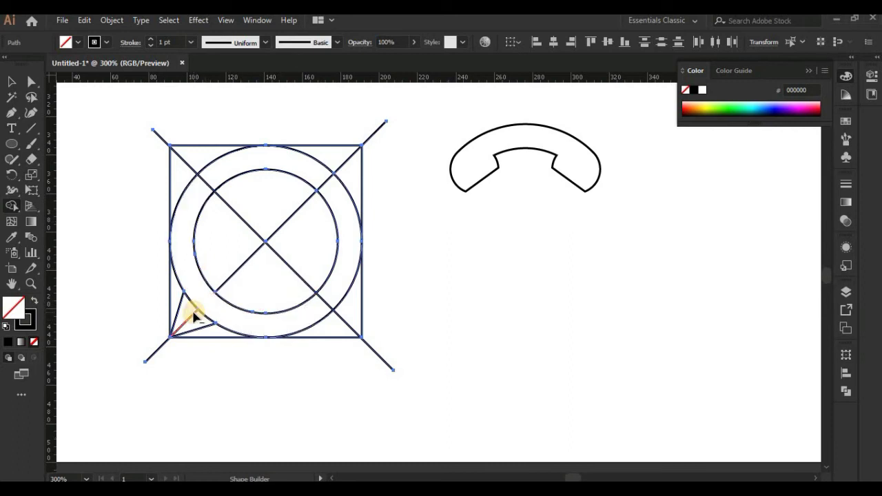
{"action": "left_click_drag", "start_coordinate": [201, 308], "coordinate": [180, 328]}
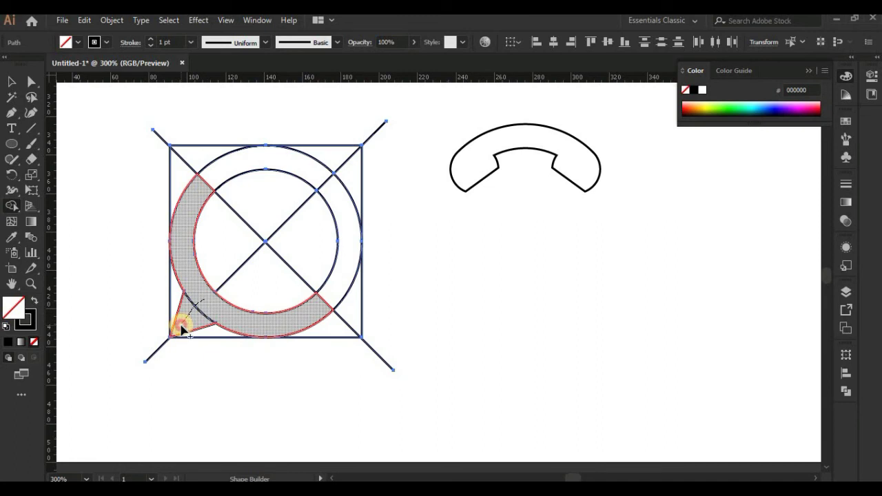
{"action": "left_click_drag", "start_coordinate": [191, 317], "coordinate": [192, 310]}
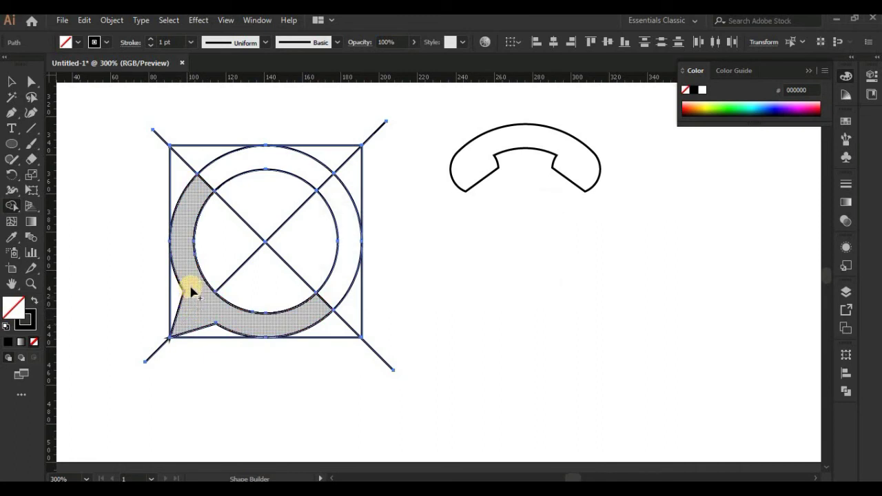
{"action": "left_click_drag", "start_coordinate": [187, 213], "coordinate": [342, 214]}
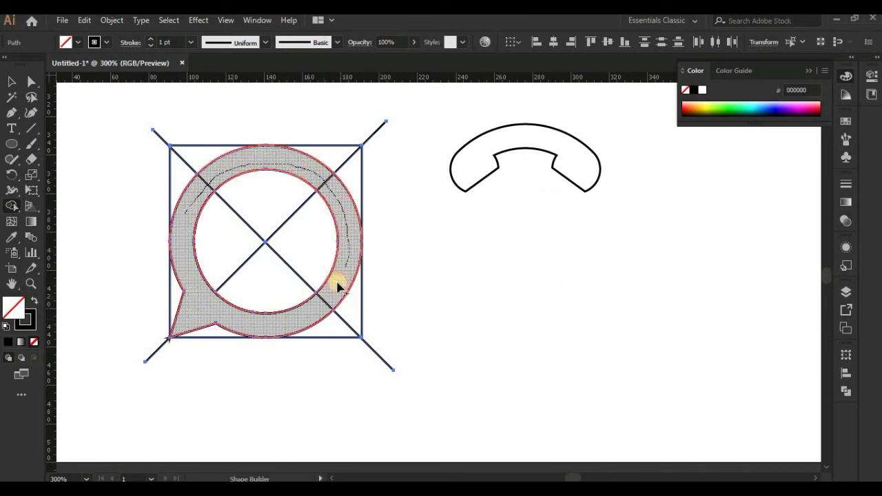
{"action": "mouse_move", "coordinate": [320, 305]}
{"action": "left_mouse_down"}
{"action": "mouse_move", "coordinate": [335, 285]}
{"action": "mouse_move", "coordinate": [270, 197]}
{"action": "mouse_move", "coordinate": [269, 293]}
{"action": "mouse_move", "coordinate": [291, 281]}
{"action": "left_mouse_up"}
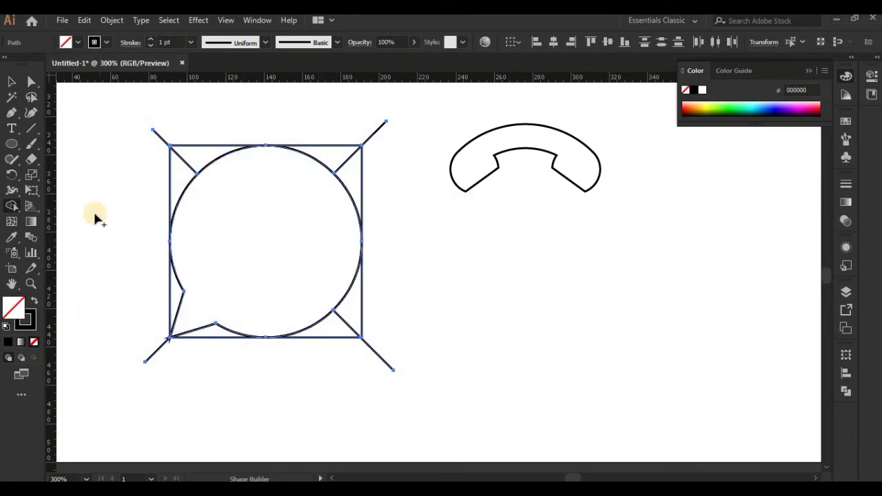
{"action": "left_click", "coordinate": [12, 81]}
Step: Keep a copy of the speech bubble; delete the square, guides and original bubble
{"action": "left_click", "coordinate": [90, 200]}
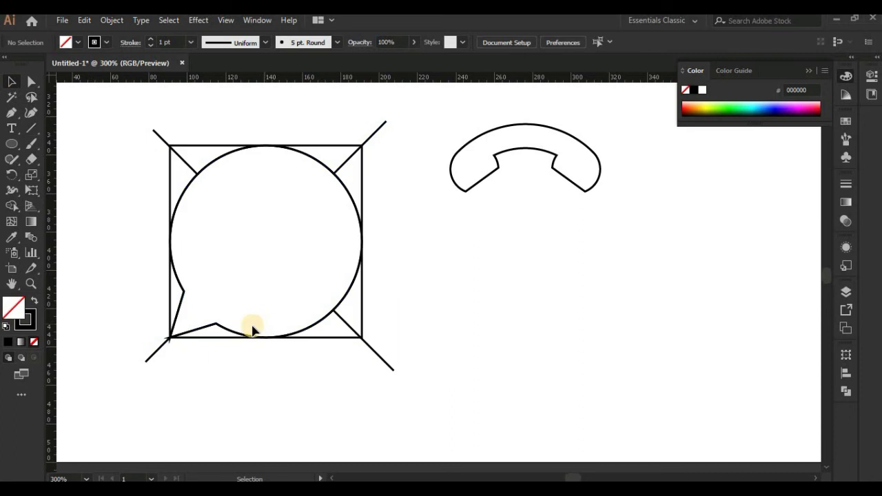
{"action": "left_click_drag", "start_coordinate": [231, 333], "coordinate": [483, 383]}
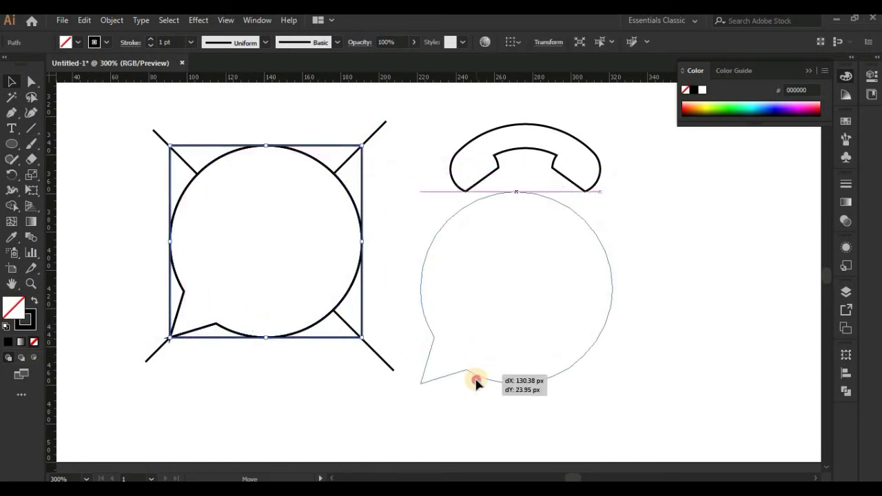
{"action": "left_click_drag", "start_coordinate": [403, 127], "coordinate": [62, 388]}
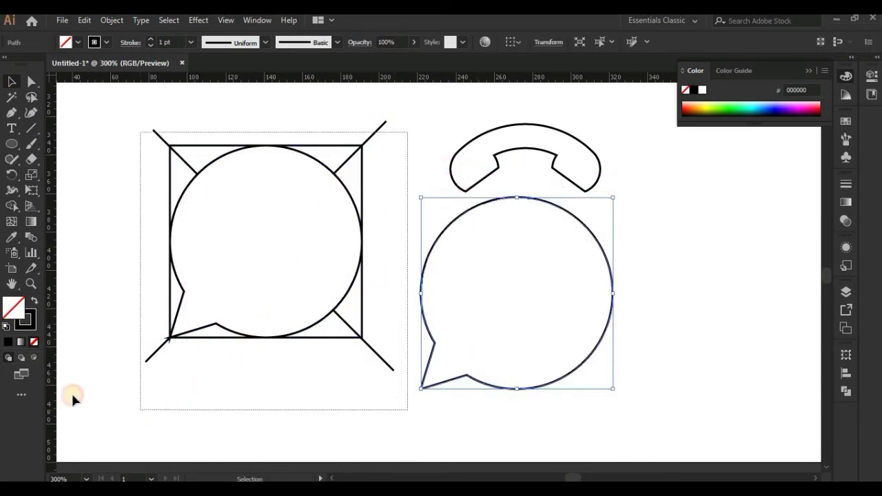
{"action": "key", "text": "Delete"}
{"action": "mouse_move", "coordinate": [567, 388]}
{"action": "left_mouse_down"}
{"action": "mouse_move", "coordinate": [263, 338]}
{"action": "mouse_move", "coordinate": [267, 351]}
{"action": "left_mouse_up"}
{"action": "left_click", "coordinate": [476, 197]}
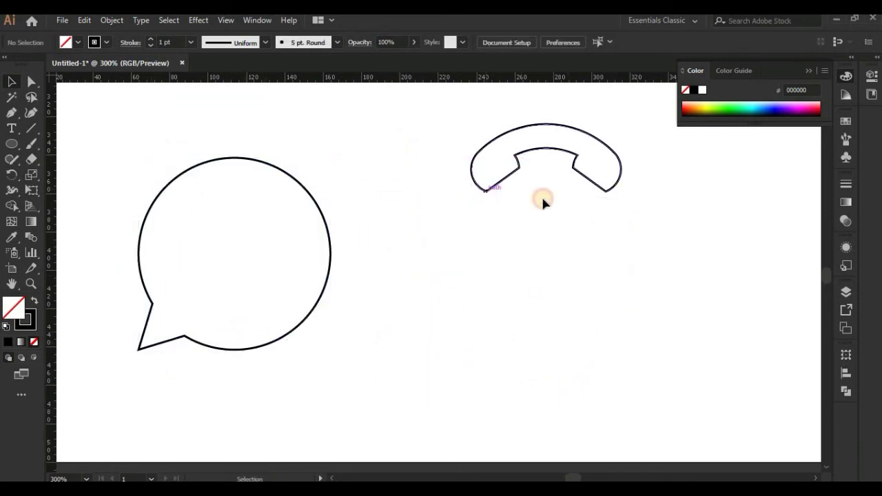
Step: Rotate the handset upright, place it in the bubble, and swap its fill to stroke
{"action": "left_click", "coordinate": [486, 188]}
{"action": "left_click_drag", "start_coordinate": [626, 118], "coordinate": [362, 200]}
{"action": "left_click", "coordinate": [34, 301]}
{"action": "left_click_drag", "start_coordinate": [549, 224], "coordinate": [250, 296]}
{"action": "left_click", "coordinate": [354, 338]}
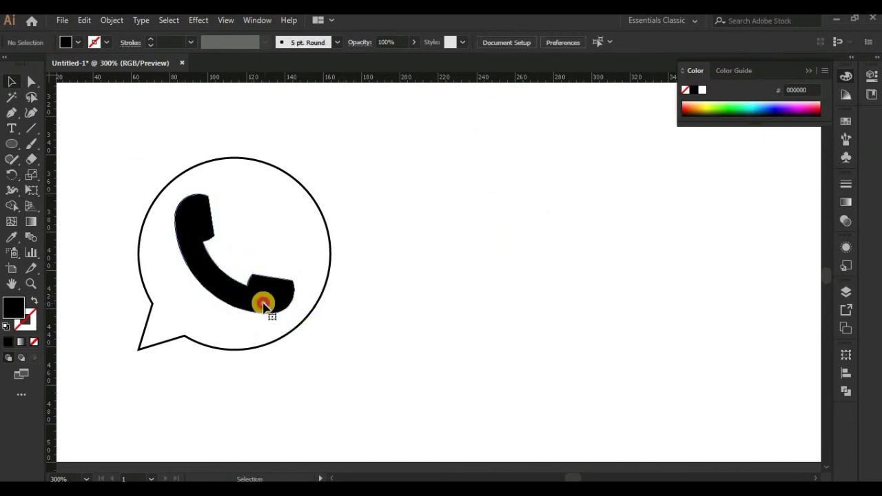
{"action": "left_click", "coordinate": [263, 305]}
{"action": "key", "text": "shift+x"}
{"action": "left_click", "coordinate": [300, 371]}
Step: Give the icon 4 pt outlines and the handset a thinner 3 pt stroke
{"action": "left_click_drag", "start_coordinate": [344, 358], "coordinate": [248, 299]}
{"action": "left_click", "coordinate": [151, 39]}
{"action": "left_click", "coordinate": [150, 39]}
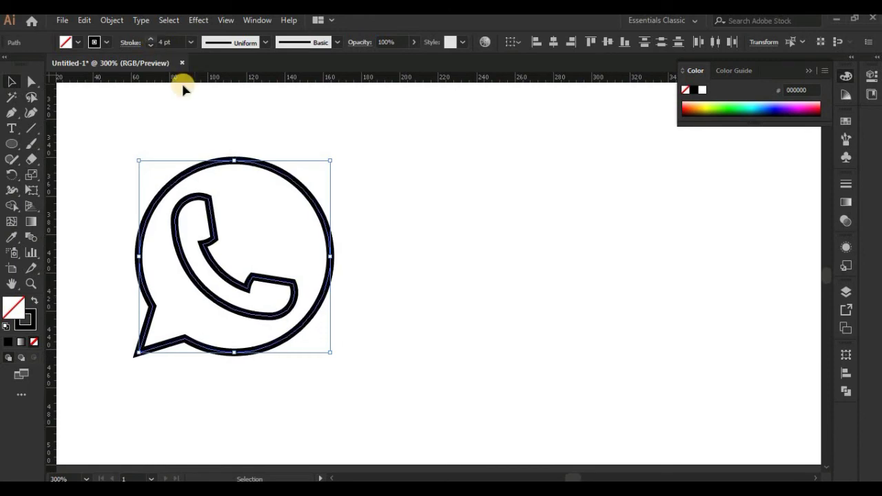
{"action": "left_click", "coordinate": [186, 93]}
{"action": "left_click", "coordinate": [320, 273]}
{"action": "left_click", "coordinate": [232, 230]}
{"action": "left_click", "coordinate": [223, 180]}
{"action": "left_click", "coordinate": [209, 207]}
{"action": "left_click", "coordinate": [150, 45]}
{"action": "left_click", "coordinate": [368, 186]}
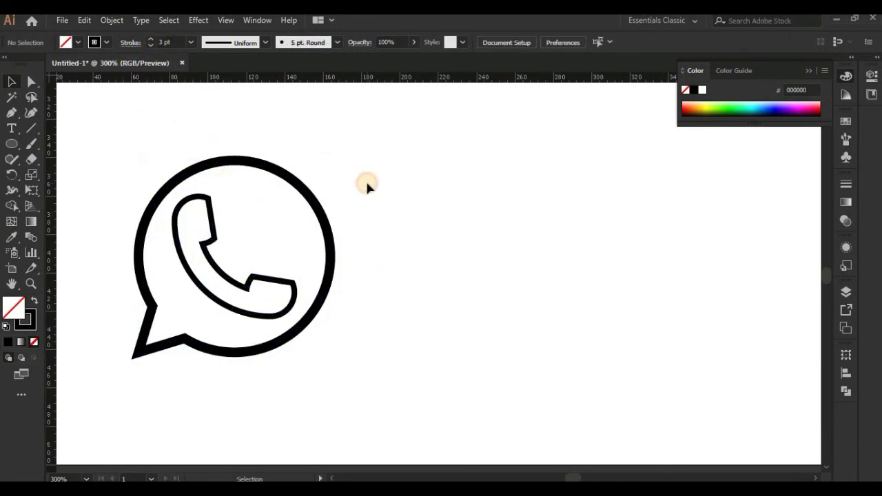
Step: Expand the whole WhatsApp icon's strokes into filled shapes with Object > Expand
{"action": "key", "text": "ctrl+minus"}
{"action": "left_click_drag", "start_coordinate": [207, 187], "coordinate": [403, 372]}
{"action": "left_click", "coordinate": [112, 20]}
{"action": "left_click", "coordinate": [166, 156]}
{"action": "left_click", "coordinate": [414, 331]}
{"action": "left_click", "coordinate": [492, 270]}
{"action": "key", "text": "ctrl+plus"}
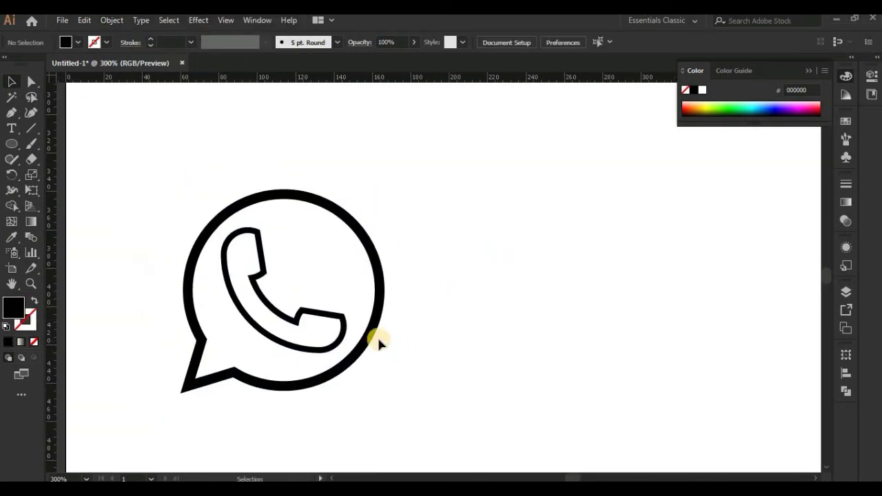
{"action": "left_click", "coordinate": [378, 343]}
{"action": "key", "text": "ctrl+minus"}
{"action": "key", "text": "ctrl+minus"}
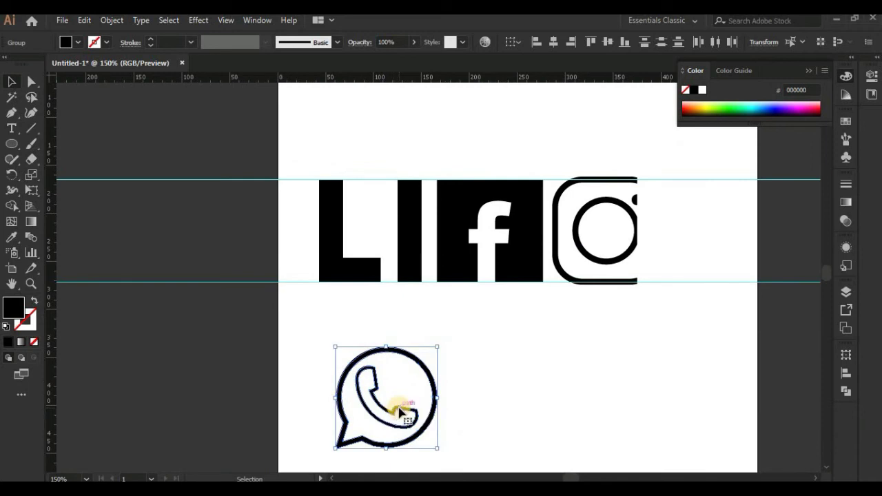
Step: Shrink the WhatsApp icon and place it above the I
{"action": "left_click_drag", "start_coordinate": [400, 412], "coordinate": [411, 348]}
{"action": "right_click", "coordinate": [414, 355]}
{"action": "left_click", "coordinate": [472, 246]}
{"action": "mouse_move", "coordinate": [449, 390]}
{"action": "left_mouse_down"}
{"action": "mouse_move", "coordinate": [430, 368]}
{"action": "mouse_move", "coordinate": [417, 196]}
{"action": "left_mouse_up"}
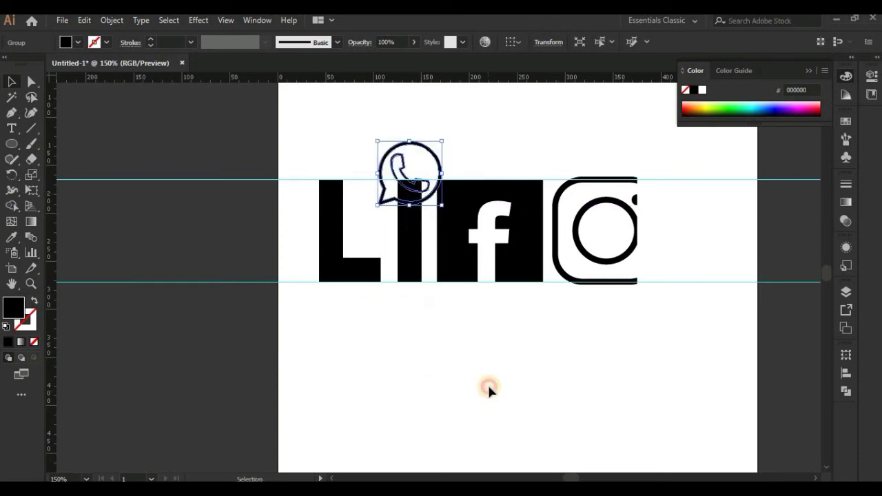
{"action": "left_click", "coordinate": [487, 390]}
{"action": "key", "text": "ctrl+plus"}
{"action": "key", "text": "ctrl+plus"}
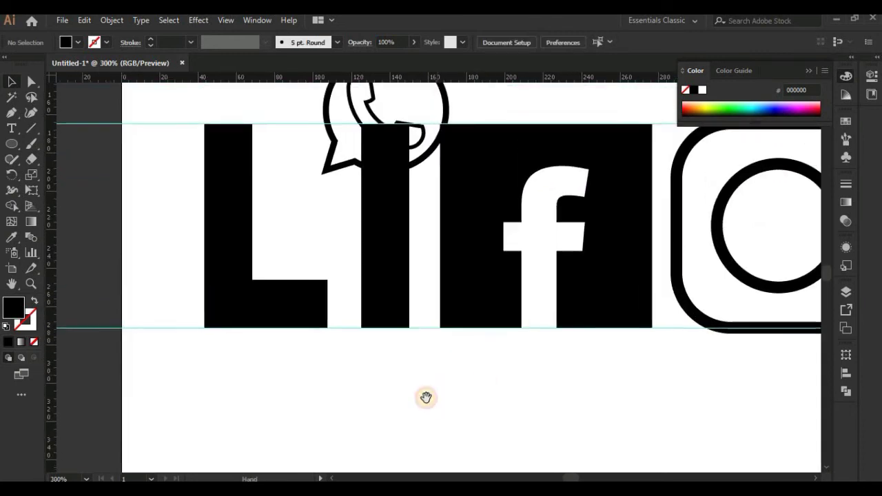
Step: Nudge the I bar, f square and camera icon left to close the gaps
{"action": "left_click", "coordinate": [382, 314]}
{"action": "key", "text": "shift+Left"}
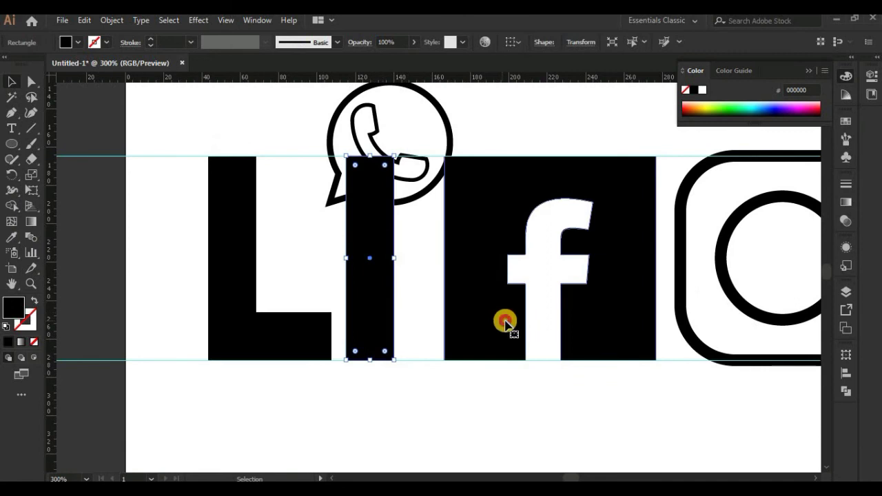
{"action": "left_click", "coordinate": [507, 322]}
{"action": "key", "text": "shift+Left"}
{"action": "left_click", "coordinate": [690, 338]}
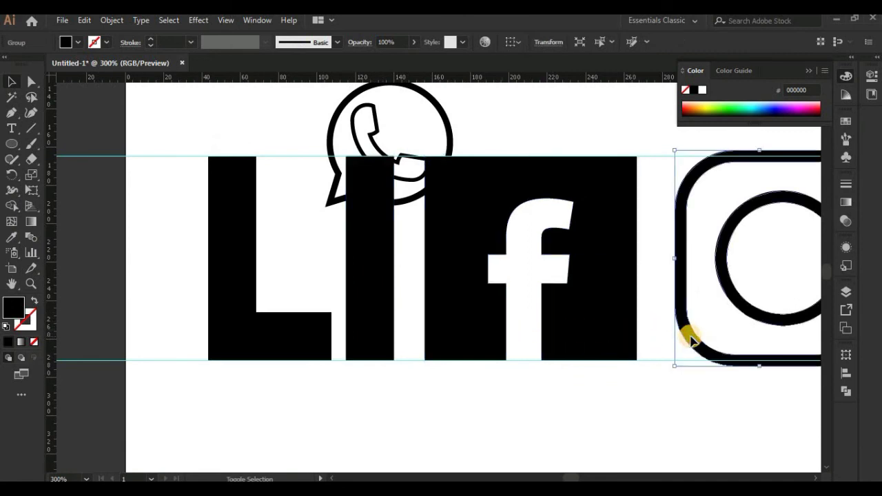
{"action": "key", "text": "shift+Left"}
{"action": "left_click", "coordinate": [643, 416]}
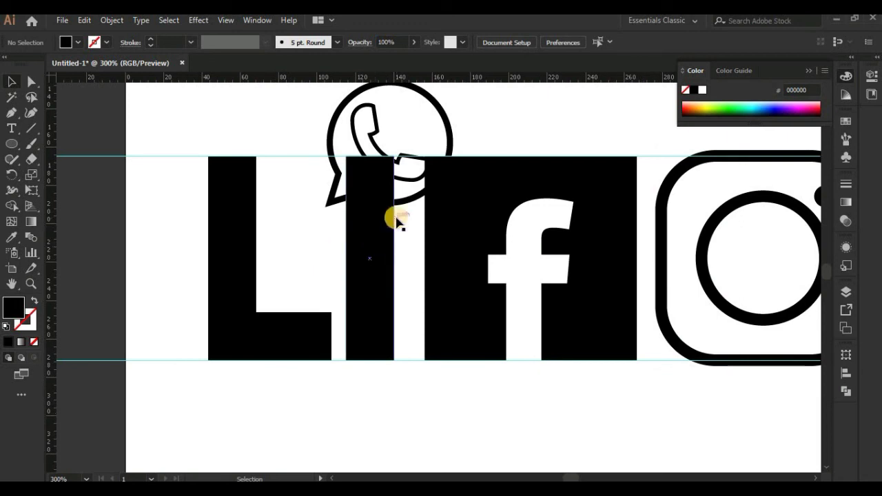
{"action": "left_click", "coordinate": [327, 206]}
{"action": "key", "text": "l"}
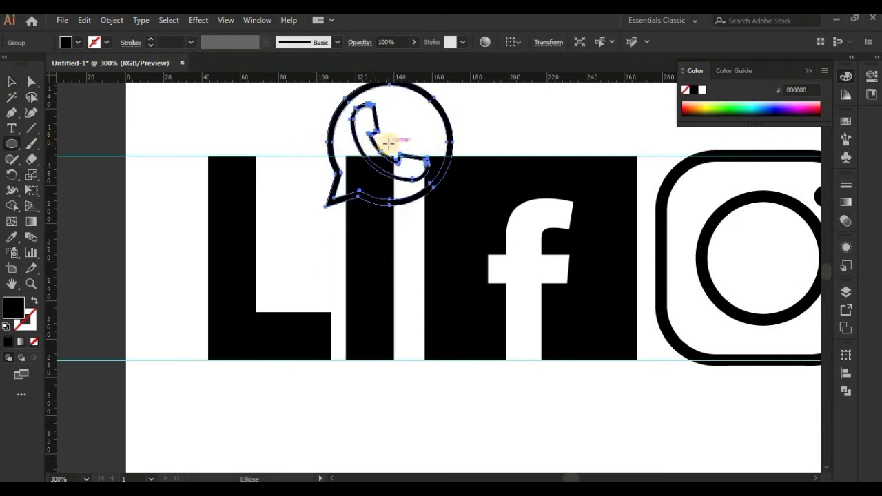
Step: Draw a white circle over the WhatsApp icon and select it with the I bar for aligning
{"action": "left_click_drag", "start_coordinate": [390, 143], "coordinate": [428, 235]}
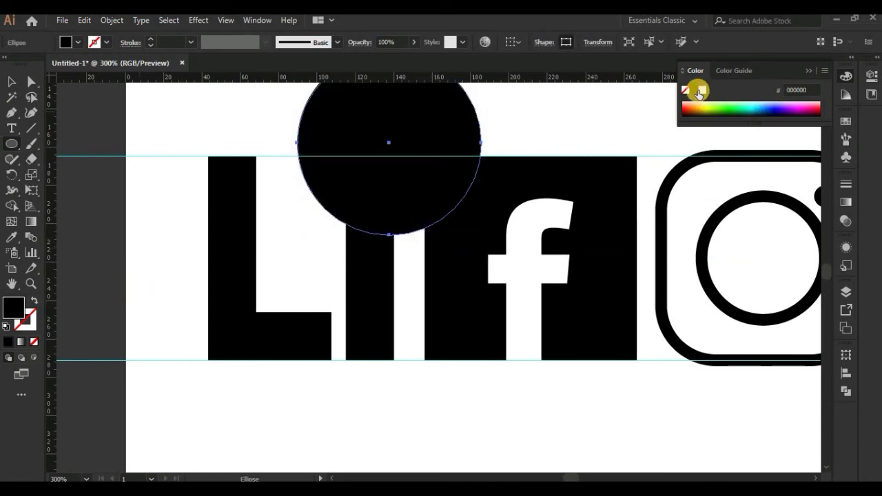
{"action": "left_click", "coordinate": [701, 91]}
{"action": "left_click", "coordinate": [11, 82]}
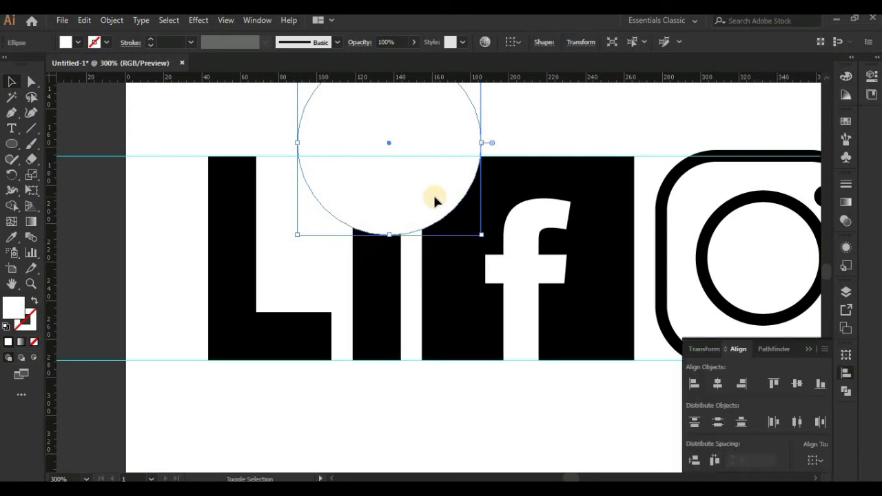
{"action": "left_click_drag", "start_coordinate": [434, 200], "coordinate": [422, 200]}
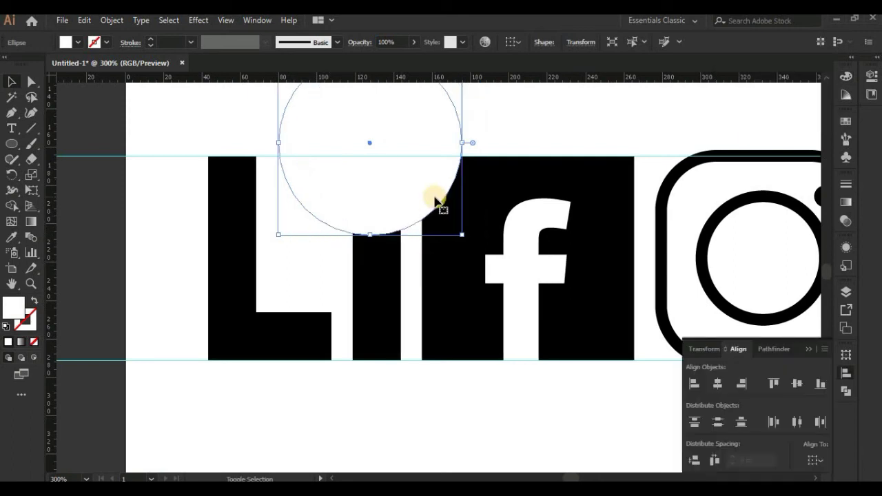
{"action": "left_click", "coordinate": [389, 271], "text": "shift"}
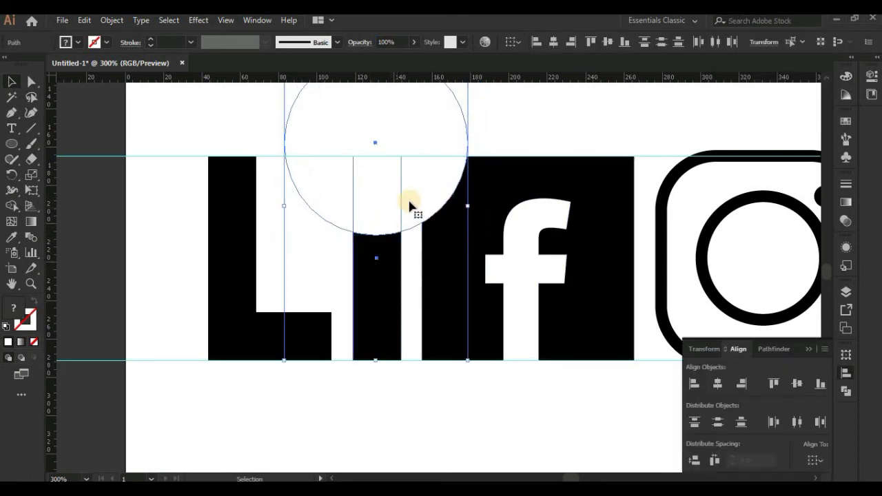
{"action": "left_click", "coordinate": [414, 202]}
Step: Centre the circle on the I bar, then Shape Builder it out of the I and f tops
{"action": "left_click", "coordinate": [389, 282]}
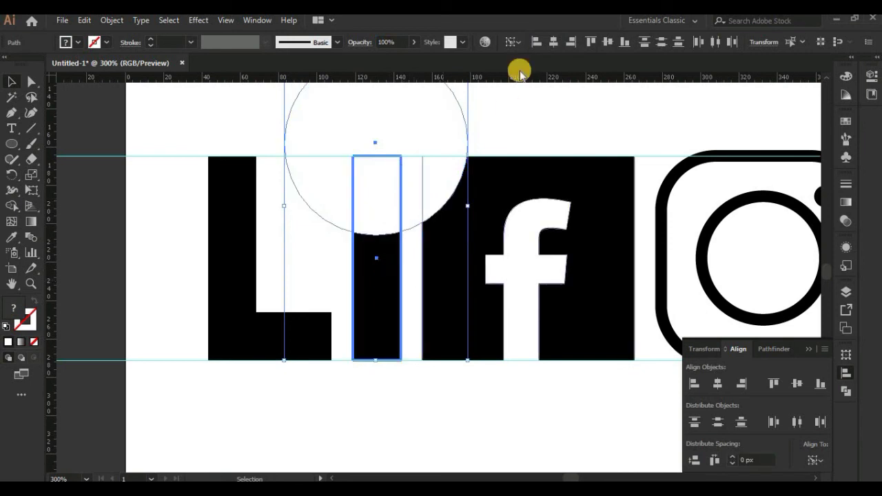
{"action": "left_click", "coordinate": [554, 42]}
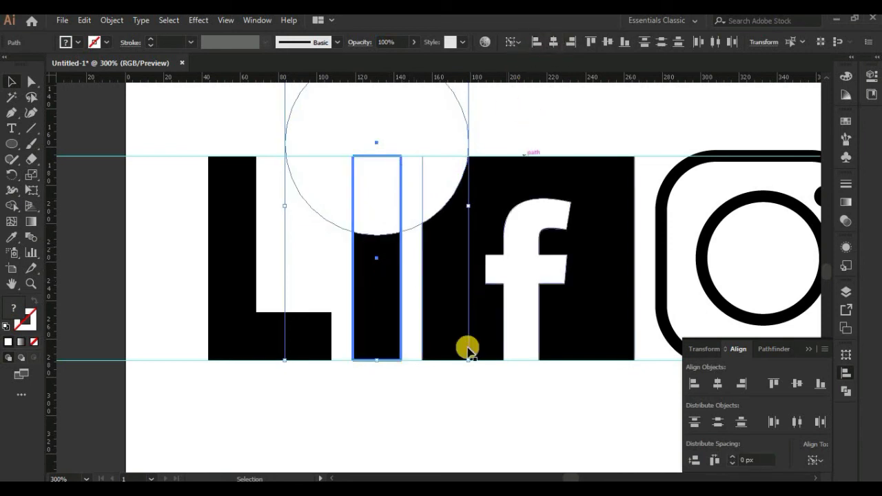
{"action": "left_click", "coordinate": [394, 310]}
{"action": "left_click", "coordinate": [441, 272], "text": "shift"}
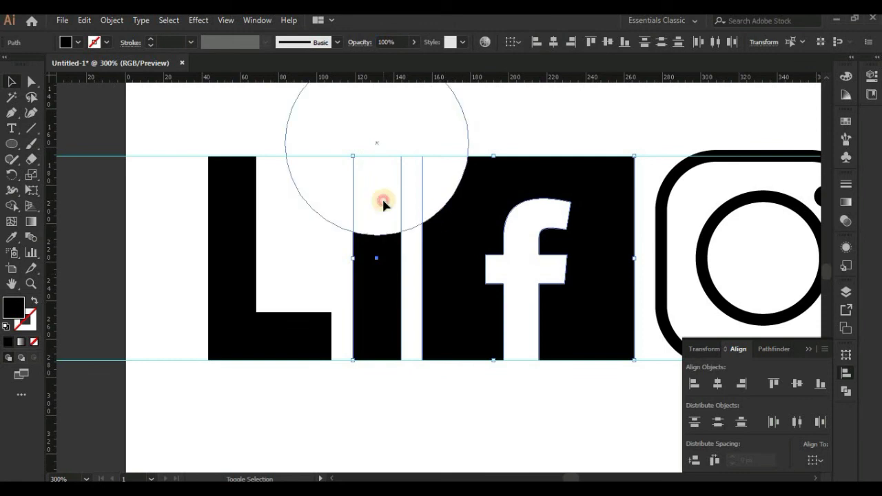
{"action": "left_click", "coordinate": [382, 197], "text": "shift"}
{"action": "left_click", "coordinate": [11, 205]}
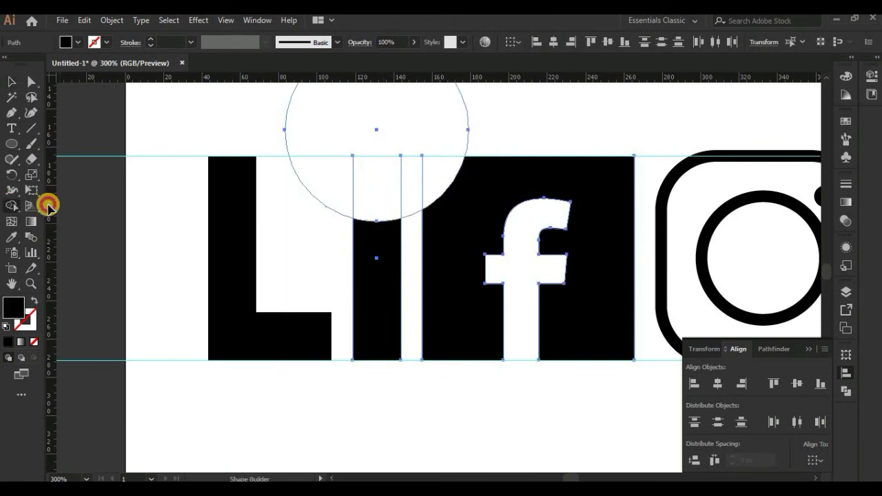
{"action": "left_click_drag", "start_coordinate": [390, 178], "coordinate": [451, 124]}
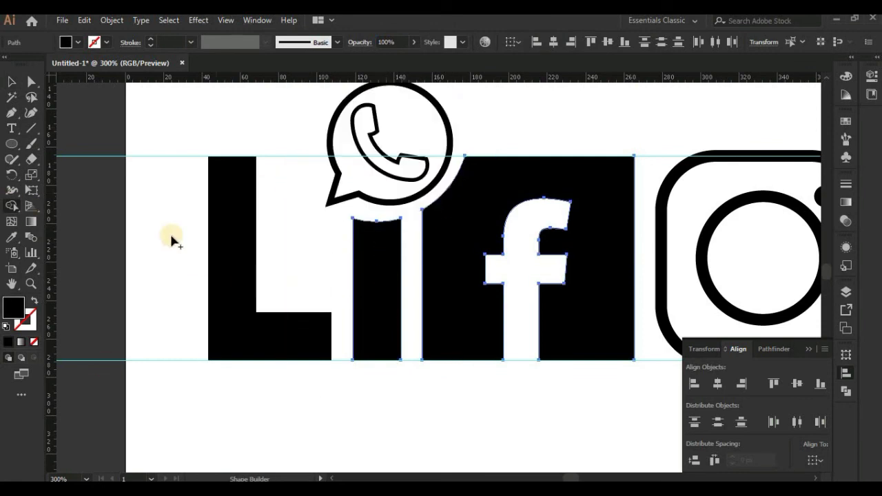
Step: Close the Align panel and hide the guides with Ctrl+;
{"action": "left_click", "coordinate": [17, 80]}
{"action": "left_click", "coordinate": [400, 390]}
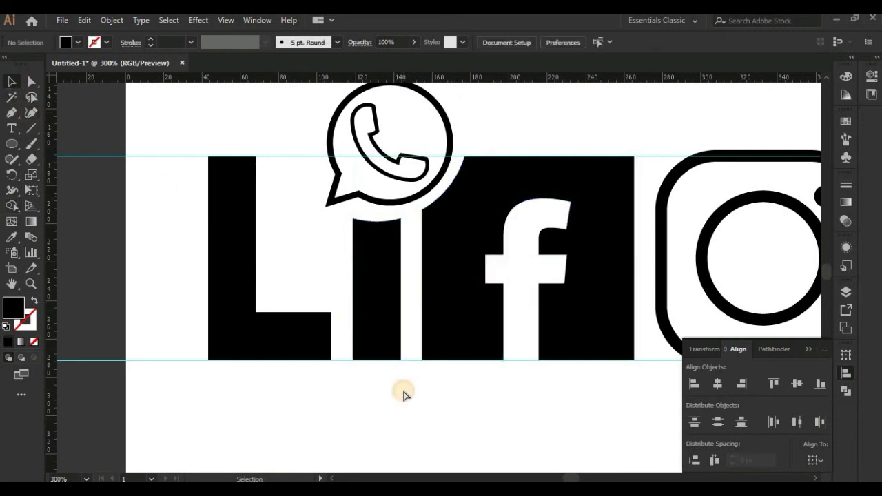
{"action": "key", "text": "ctrl+minus"}
{"action": "key", "text": "ctrl+minus"}
{"action": "left_click", "coordinate": [845, 375]}
{"action": "key", "text": "ctrl+minus"}
{"action": "key", "text": "ctrl+semicolon"}
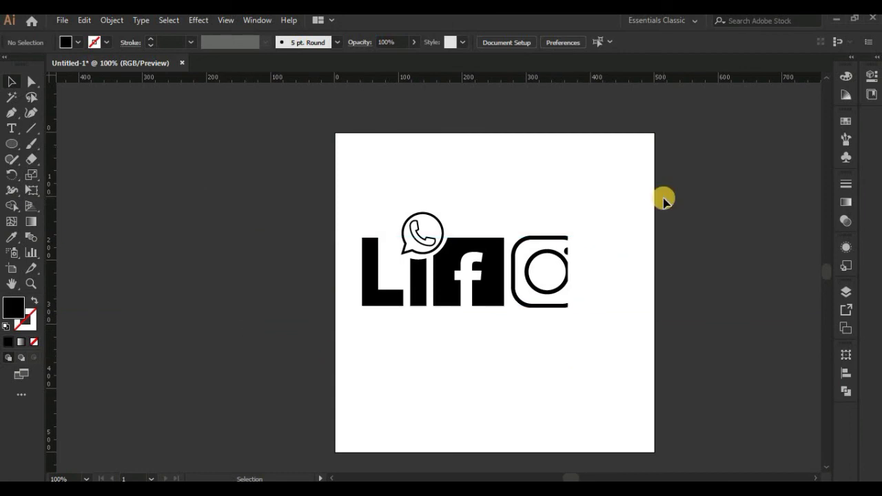
{"action": "key", "text": "ctrl+plus"}
{"action": "key", "text": "ctrl+plus"}
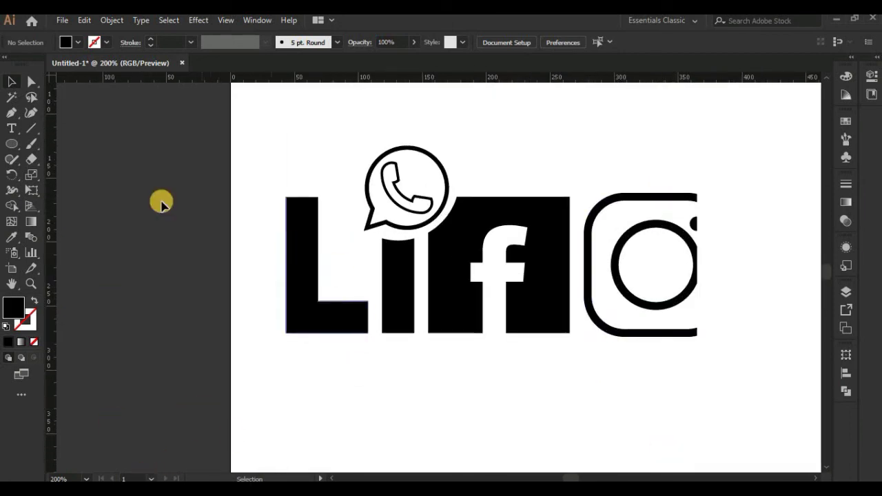
{"action": "key", "text": "ctrl+minus"}
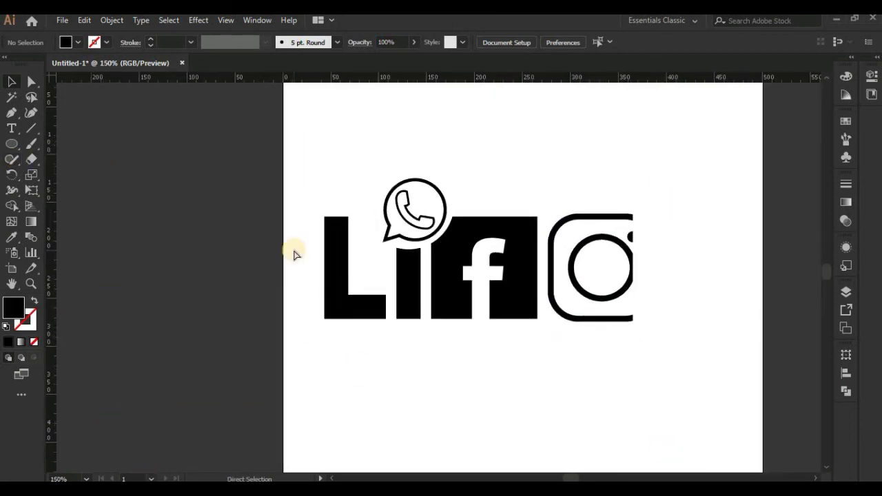
{"action": "key", "text": "ctrl+minus"}
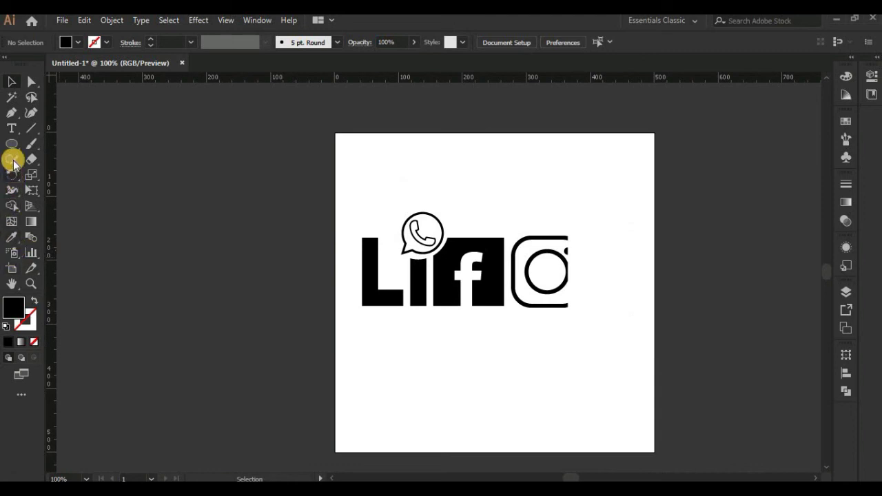
Step: Create a 500 by 500 px square with the Rectangle tool
{"action": "left_click_drag", "start_coordinate": [12, 151], "coordinate": [51, 162]}
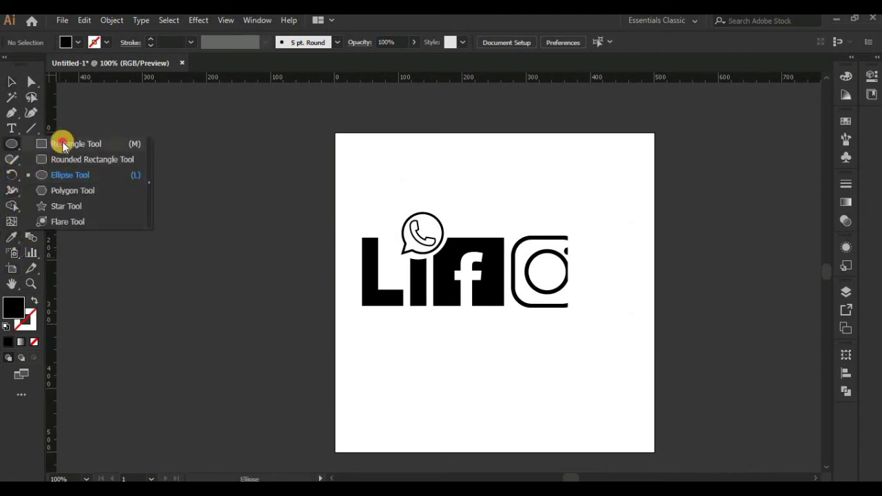
{"action": "left_click", "coordinate": [195, 224]}
{"action": "type", "text": "500"}
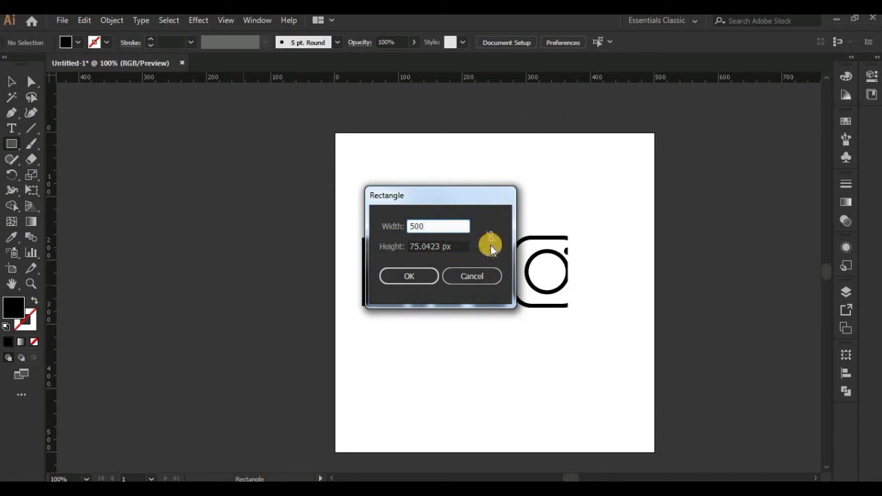
{"action": "key", "text": "Tab"}
{"action": "type", "text": "5"}
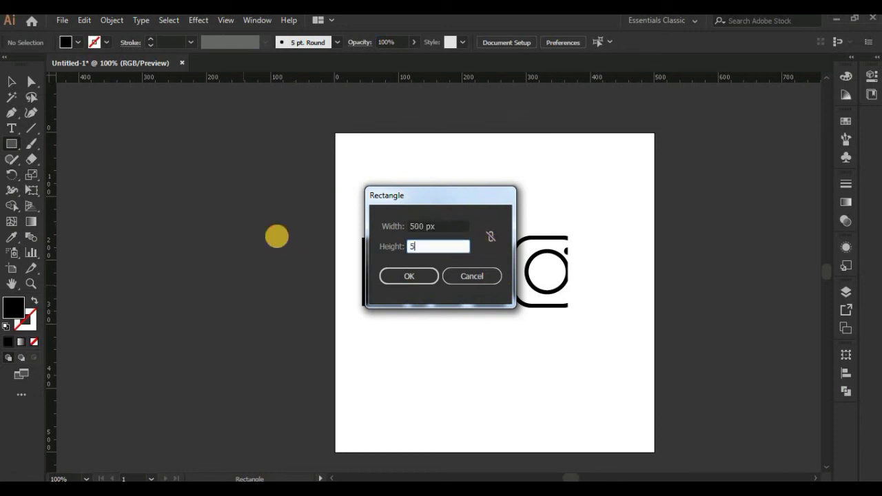
{"action": "key", "text": "Return"}
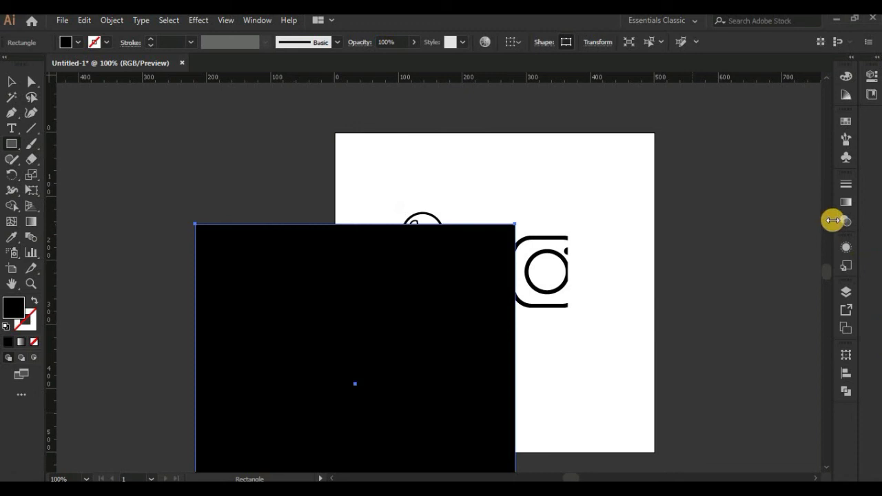
Step: Give the square a dark near-black fill and send it behind the logo
{"action": "left_click", "coordinate": [844, 124]}
{"action": "left_click", "coordinate": [694, 194]}
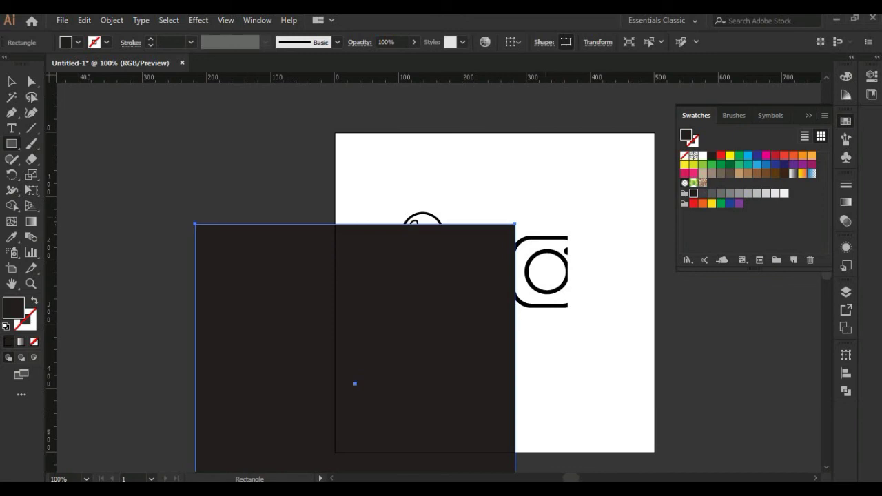
{"action": "left_click", "coordinate": [11, 82]}
{"action": "right_click", "coordinate": [364, 299]}
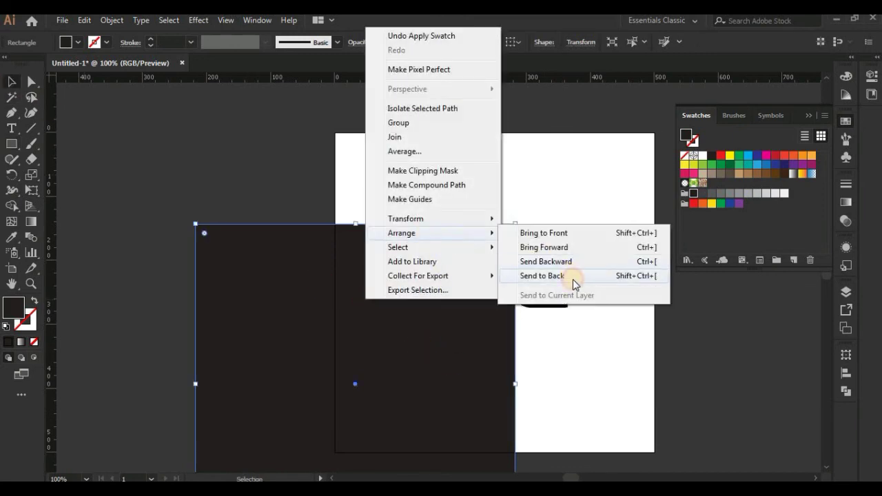
{"action": "left_click", "coordinate": [573, 279]}
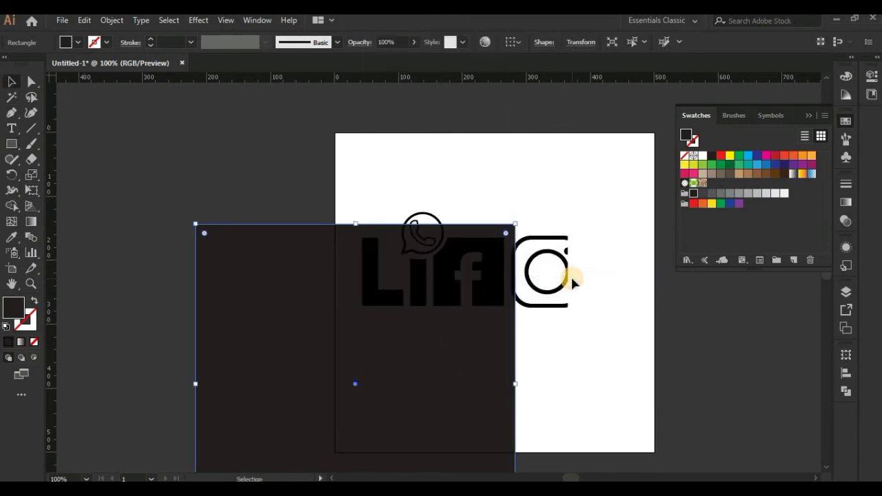
Step: Position the dark square over the artboard at the very back, then select the logo pieces
{"action": "left_click_drag", "start_coordinate": [414, 335], "coordinate": [495, 292]}
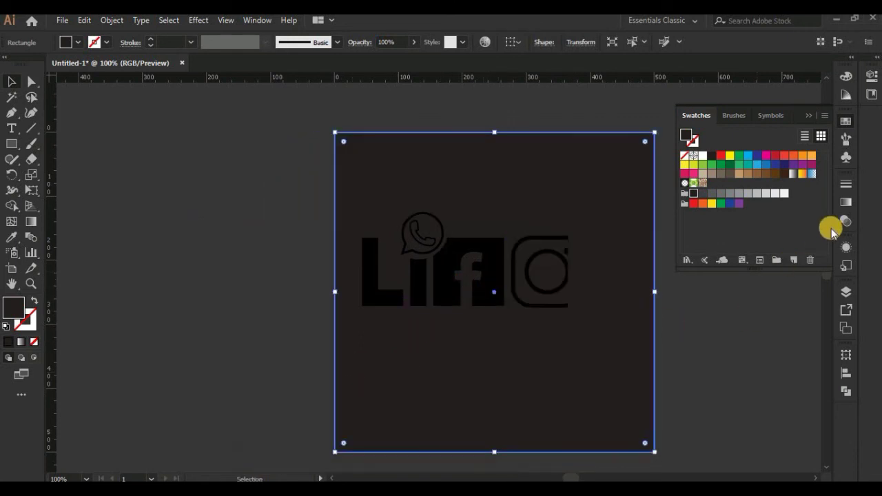
{"action": "left_click", "coordinate": [855, 218]}
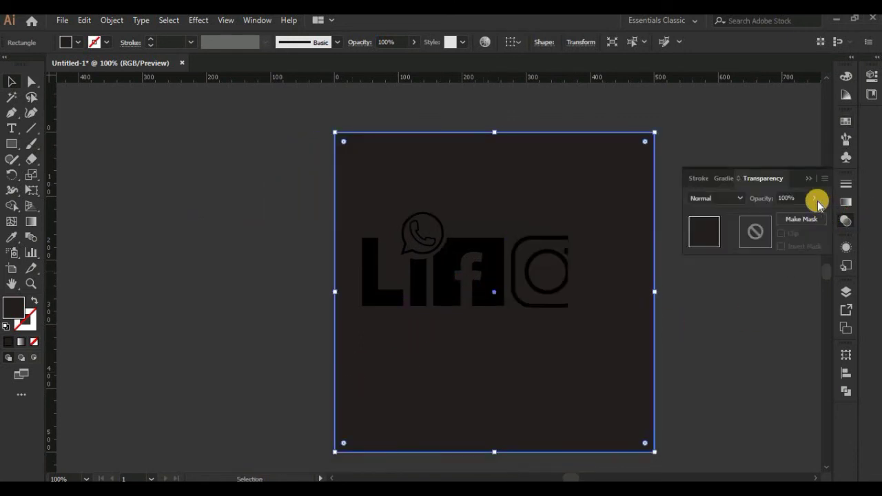
{"action": "right_click", "coordinate": [563, 234]}
{"action": "mouse_move", "coordinate": [599, 417]}
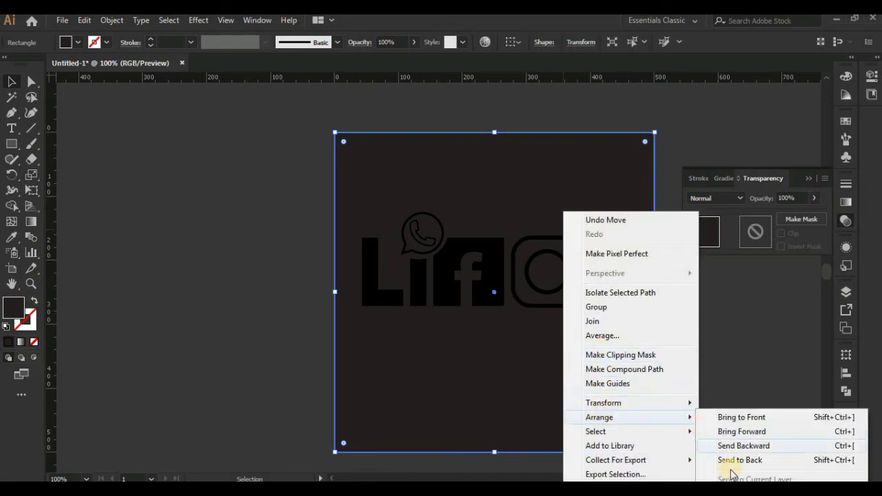
{"action": "left_click", "coordinate": [738, 459]}
{"action": "left_click_drag", "start_coordinate": [745, 381], "coordinate": [317, 246]}
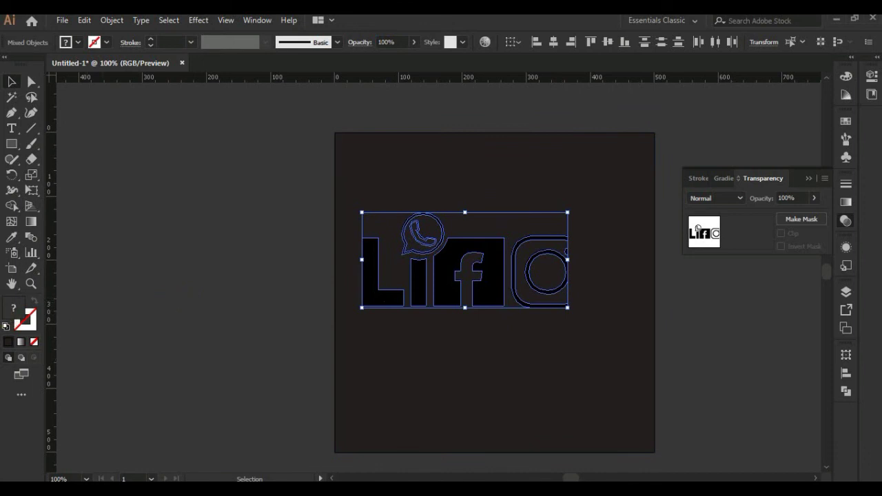
Step: Set the logo pieces' fill to white (#ffffff)
{"action": "double_click", "coordinate": [16, 318]}
{"action": "left_click_drag", "start_coordinate": [529, 295], "coordinate": [503, 300]}
{"action": "left_click_drag", "start_coordinate": [494, 224], "coordinate": [485, 169]}
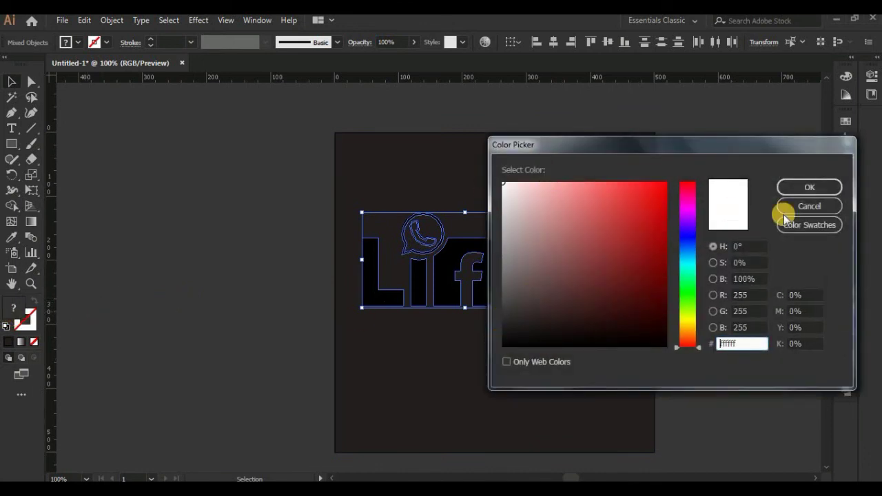
{"action": "key", "text": "Return"}
{"action": "left_click", "coordinate": [700, 332]}
{"action": "key", "text": "ctrl+plus"}
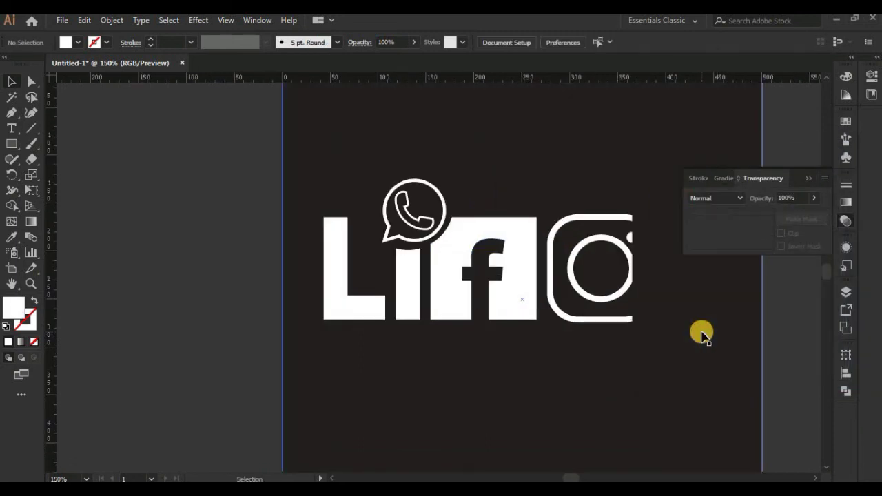
{"action": "key", "text": "ctrl+minus"}
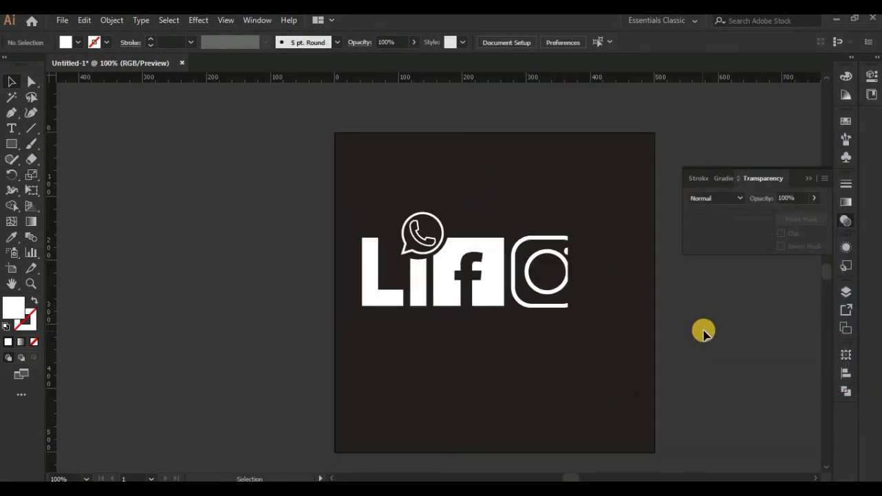
{"action": "key", "text": "ctrl+minus"}
Step: Group the logo pieces and move the group toward the artboard centre
{"action": "key", "text": "ctrl+a"}
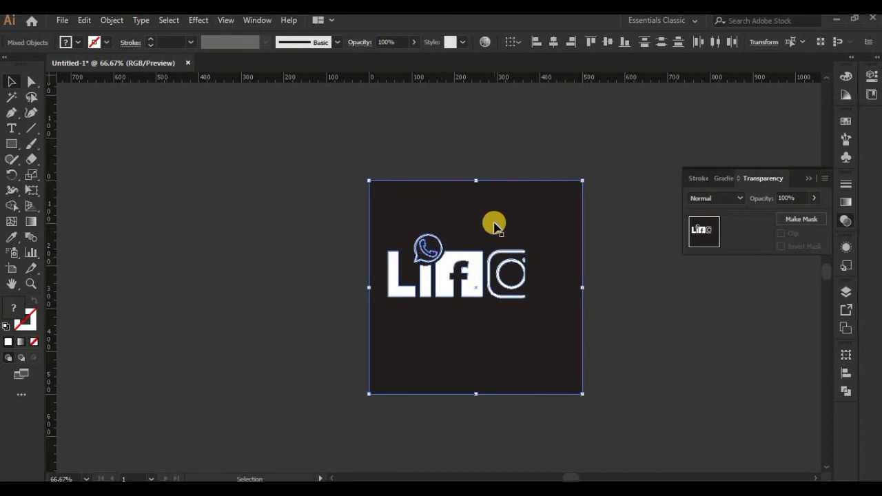
{"action": "left_click", "coordinate": [494, 227], "text": "shift"}
{"action": "right_click", "coordinate": [490, 268]}
{"action": "left_click", "coordinate": [532, 349]}
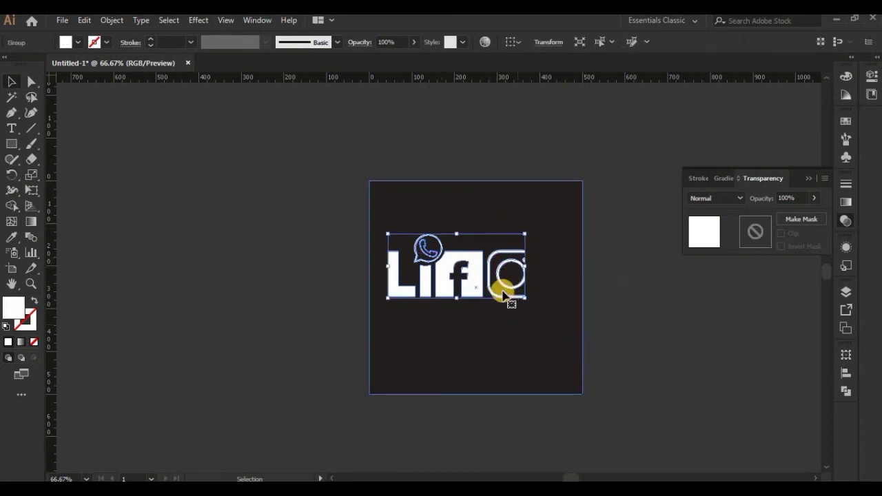
{"action": "left_click_drag", "start_coordinate": [463, 275], "coordinate": [485, 306]}
{"action": "left_click", "coordinate": [650, 305]}
{"action": "key", "text": "ctrl+plus"}
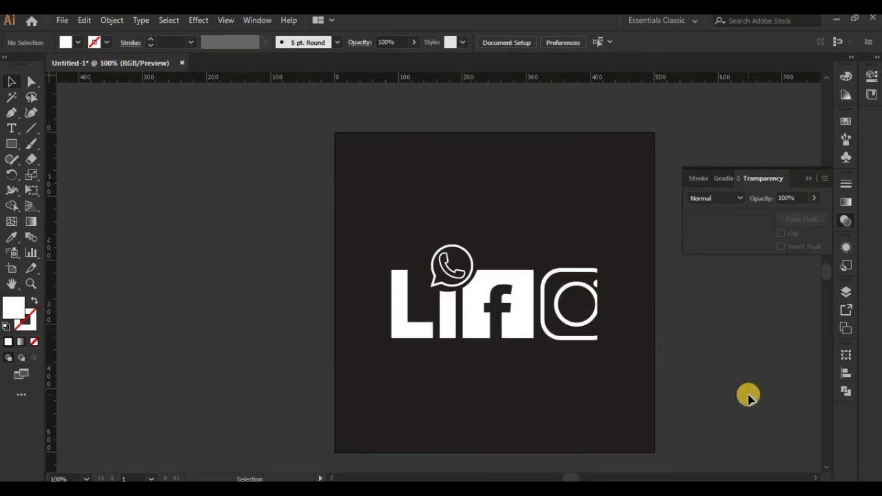
{"action": "key", "text": "ctrl+plus"}
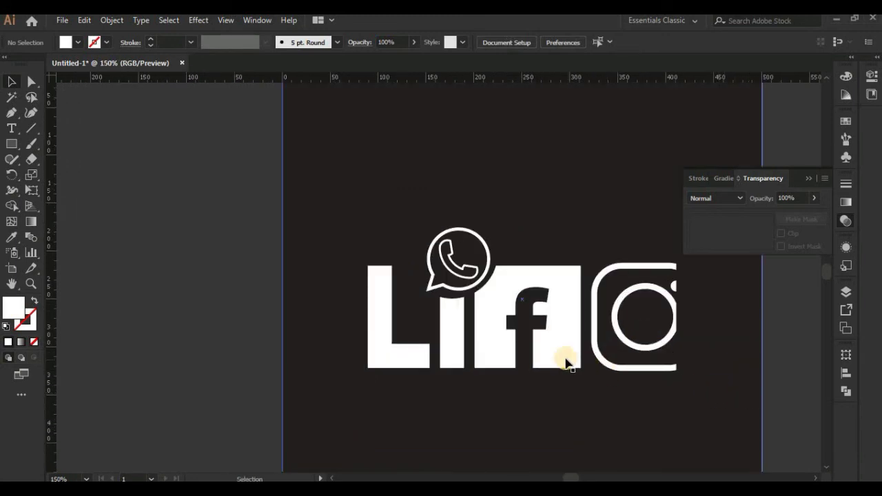
Step: Enter the logo group to check the phone icon, then exit with Esc
{"action": "double_click", "coordinate": [473, 269]}
{"action": "left_click", "coordinate": [476, 279]}
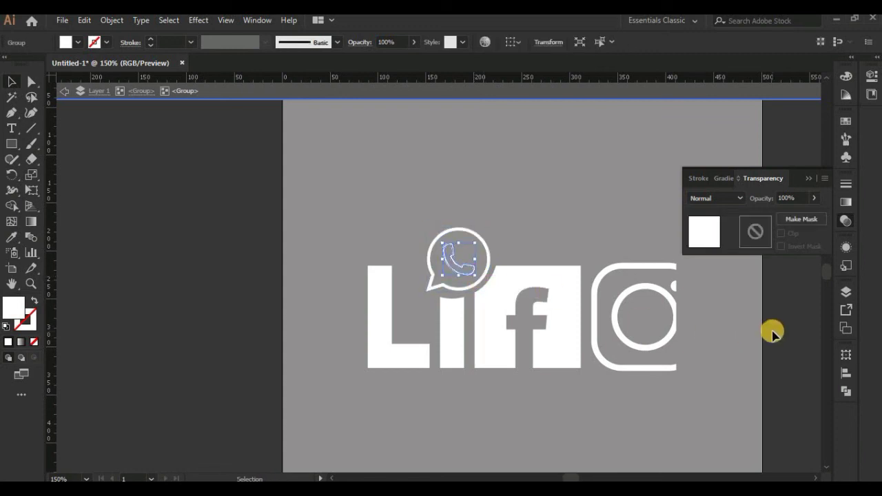
{"action": "key", "text": "Escape"}
{"action": "key", "text": "ctrl+minus"}
{"action": "key", "text": "ctrl+plus"}
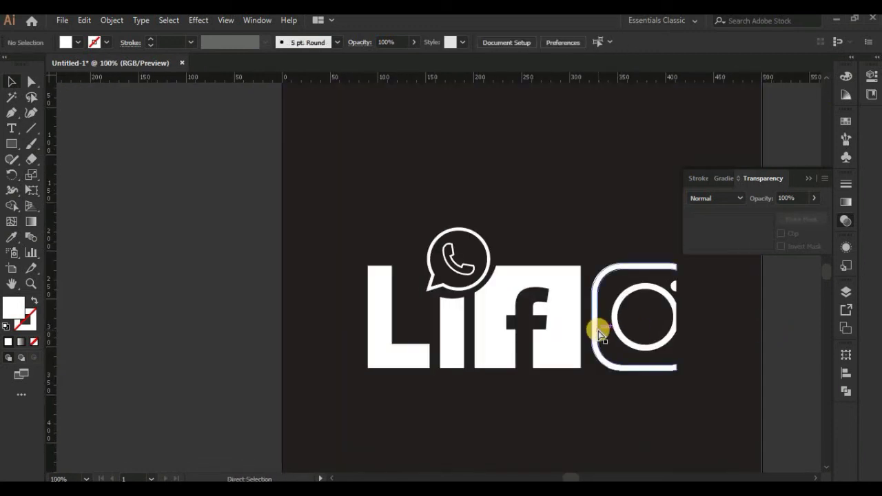
{"action": "key", "text": "ctrl+minus"}
Step: Type the caption text 'GRAPHICS HOUSE' beside the artboard
{"action": "key", "text": "t"}
{"action": "left_click", "coordinate": [177, 281]}
{"action": "type", "text": "F"}
{"action": "key", "text": "BackSpace"}
{"action": "type", "text": "GR"}
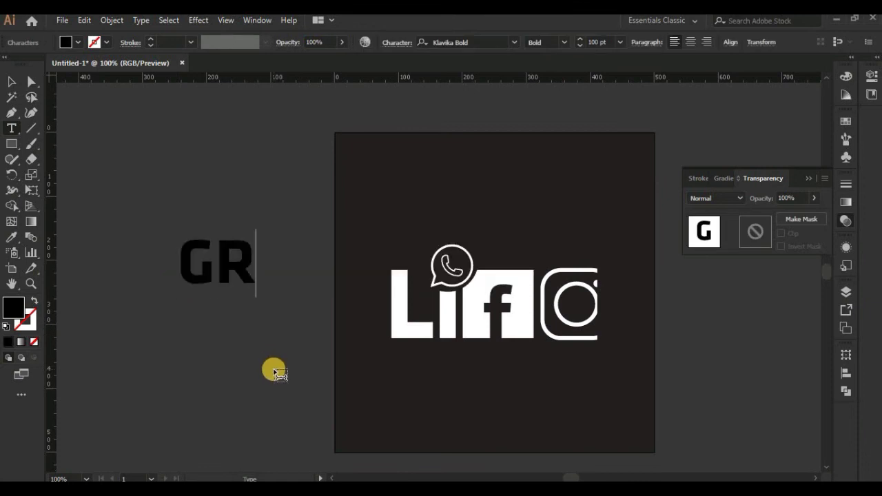
{"action": "type", "text": "APGU"}
{"action": "key", "text": "BackSpace"}
{"action": "key", "text": "BackSpace"}
{"action": "type", "text": "HICS "}
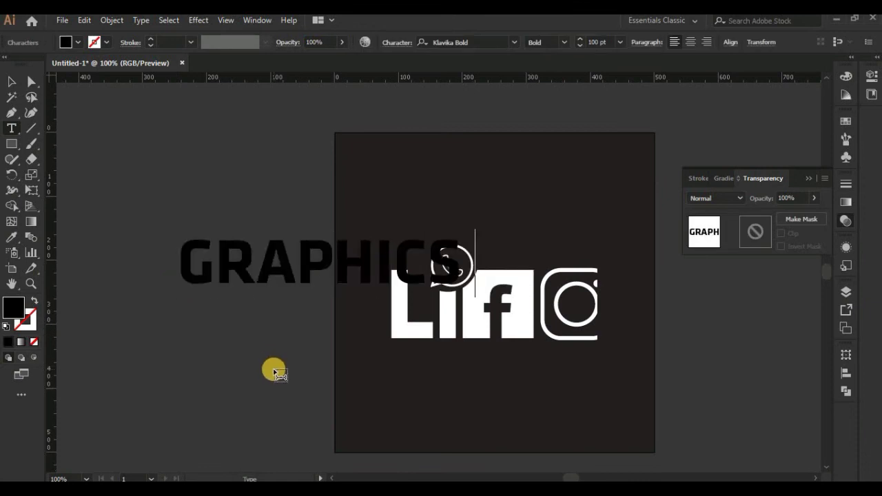
{"action": "type", "text": "HOUSE"}
{"action": "key", "text": "Escape"}
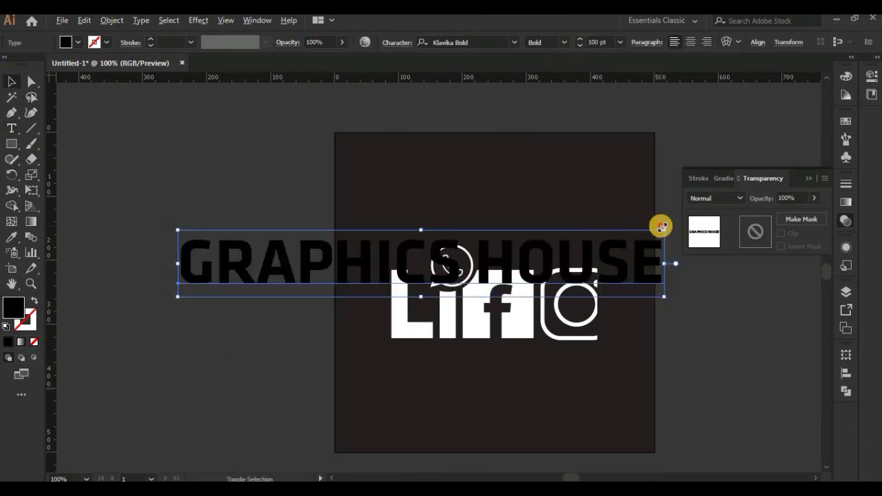
Step: Shrink the caption, move it to the artboard bottom, and give it a white fill
{"action": "left_click_drag", "start_coordinate": [660, 228], "coordinate": [492, 253]}
{"action": "left_click_drag", "start_coordinate": [421, 262], "coordinate": [498, 432]}
{"action": "left_click", "coordinate": [11, 237]}
{"action": "left_click", "coordinate": [529, 318]}
{"action": "left_click", "coordinate": [11, 81]}
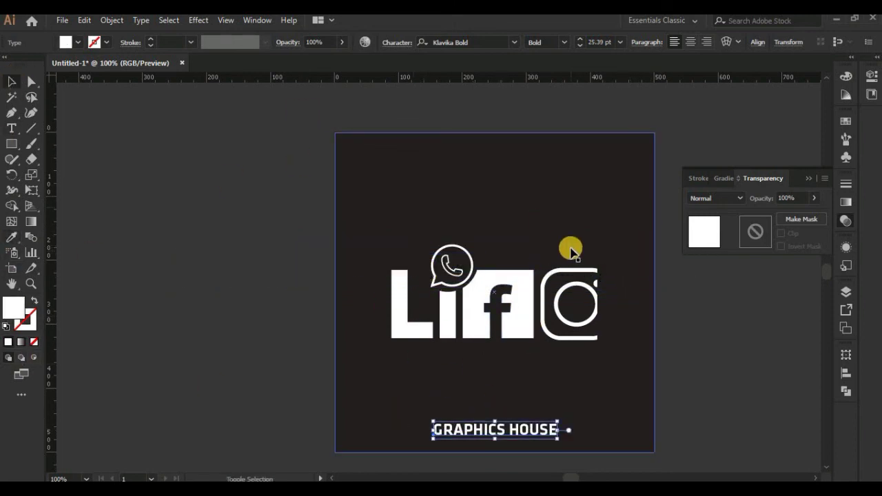
{"action": "left_click", "coordinate": [521, 218]}
{"action": "left_click", "coordinate": [725, 430]}
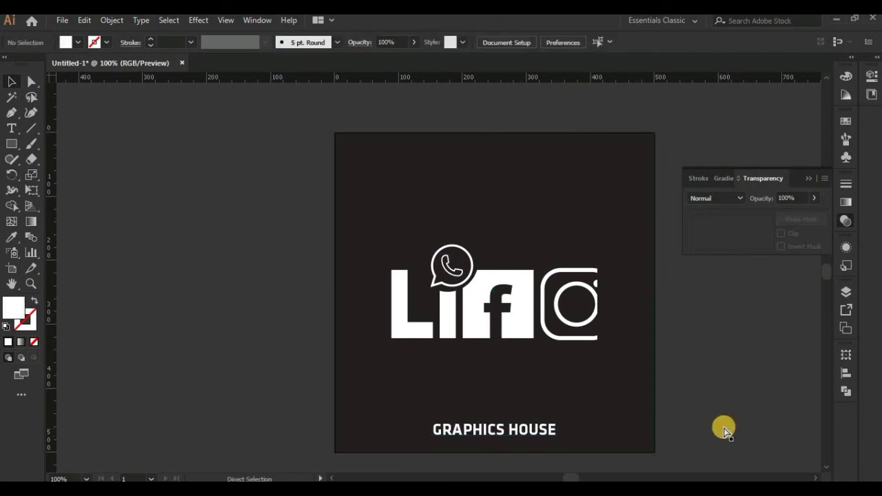
Step: Scale the caption down further and fill it with a grey swatch
{"action": "key", "text": "ctrl+plus"}
{"action": "left_click", "coordinate": [496, 322]}
{"action": "left_click_drag", "start_coordinate": [502, 323], "coordinate": [463, 324]}
{"action": "left_click", "coordinate": [420, 321]}
{"action": "left_click", "coordinate": [847, 121]}
{"action": "left_click", "coordinate": [739, 193]}
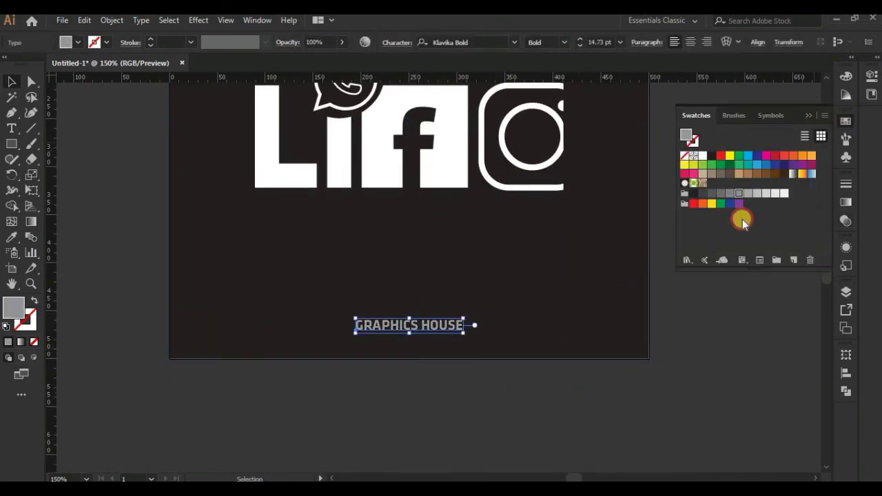
{"action": "left_click", "coordinate": [716, 348]}
{"action": "key", "text": "ctrl+minus"}
{"action": "key", "text": "ctrl+minus"}
{"action": "left_click", "coordinate": [847, 122]}
{"action": "left_click_drag", "start_coordinate": [589, 266], "coordinate": [595, 326]}
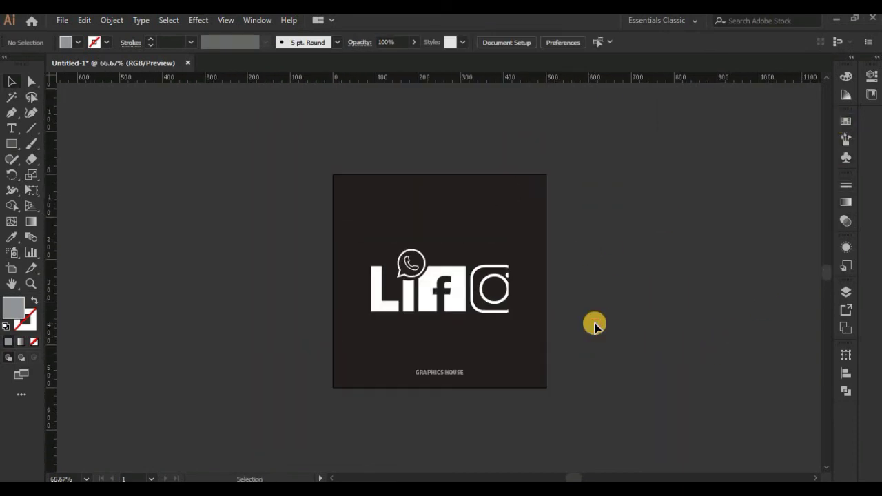